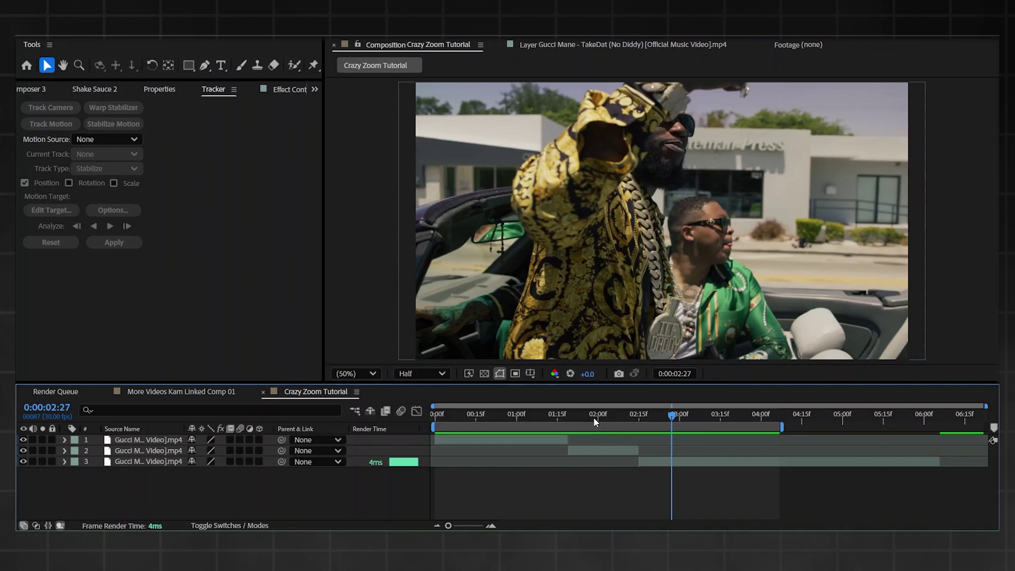
- Scrub across the three clips in the timeline to review their order and content
left_click_drag(594, 418, 705, 426)
left_click_drag(607, 416, 597, 432)
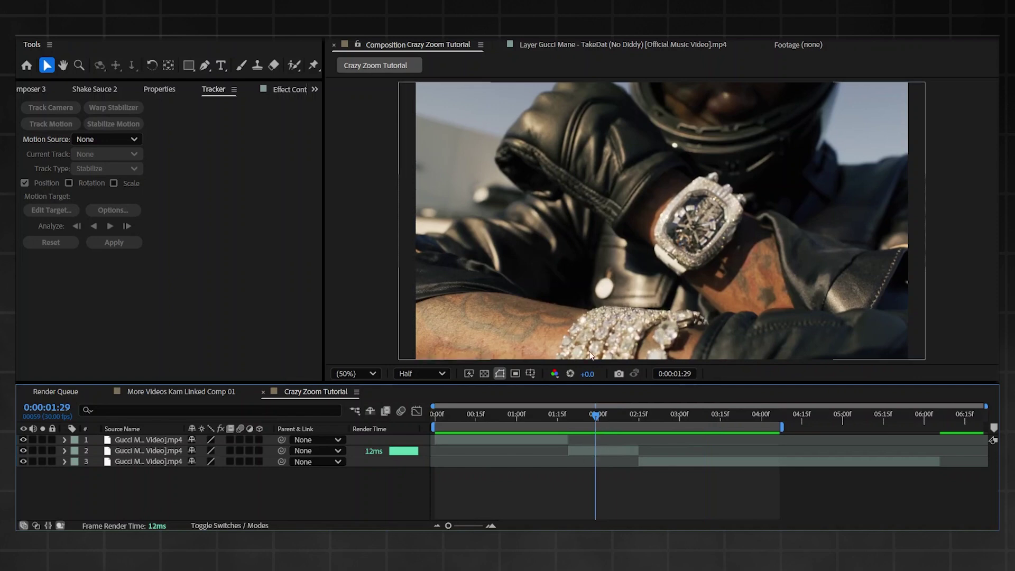
left_click(541, 439)
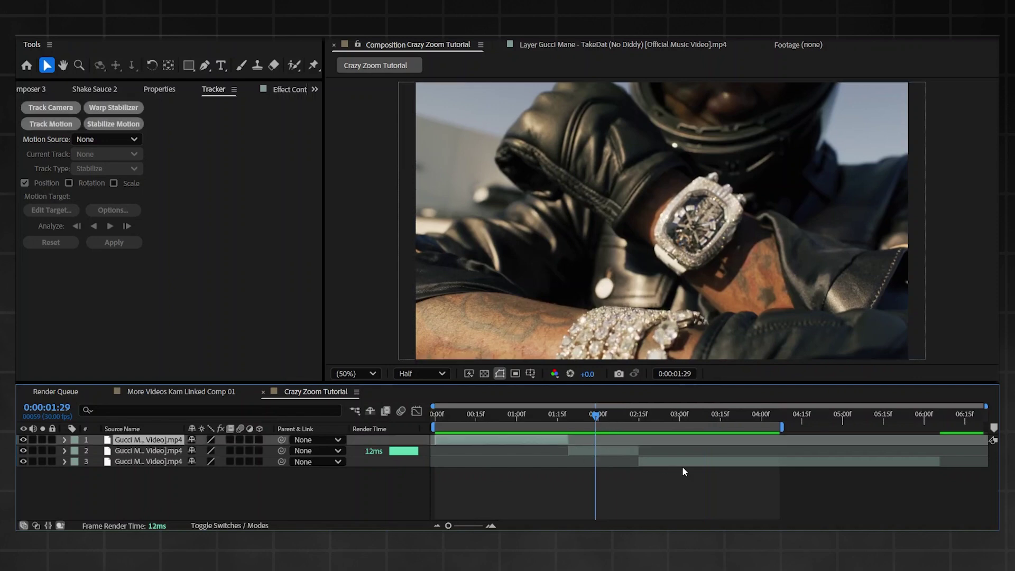
left_click(686, 463)
left_click(555, 418)
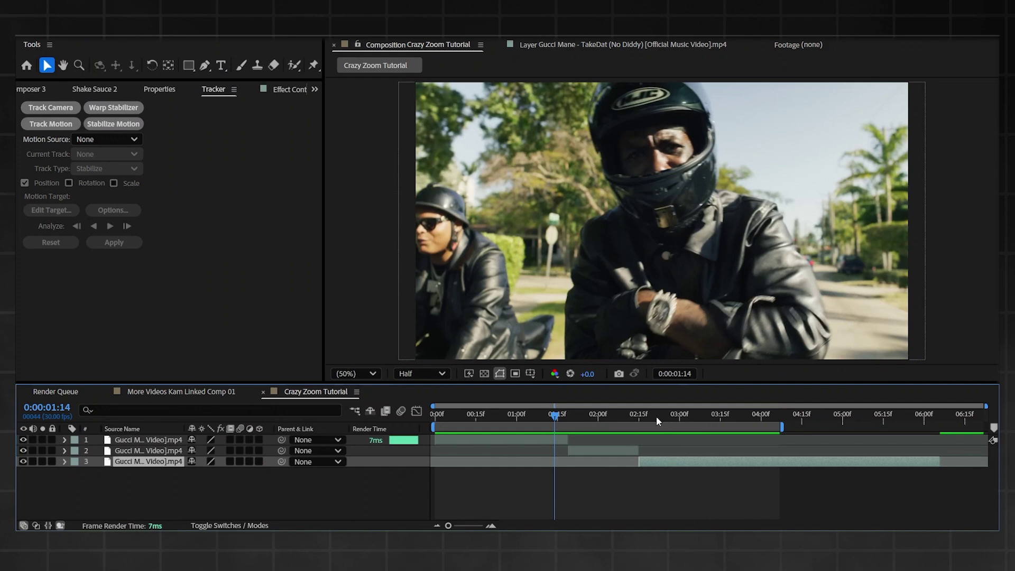
left_click(664, 416)
left_click(615, 415)
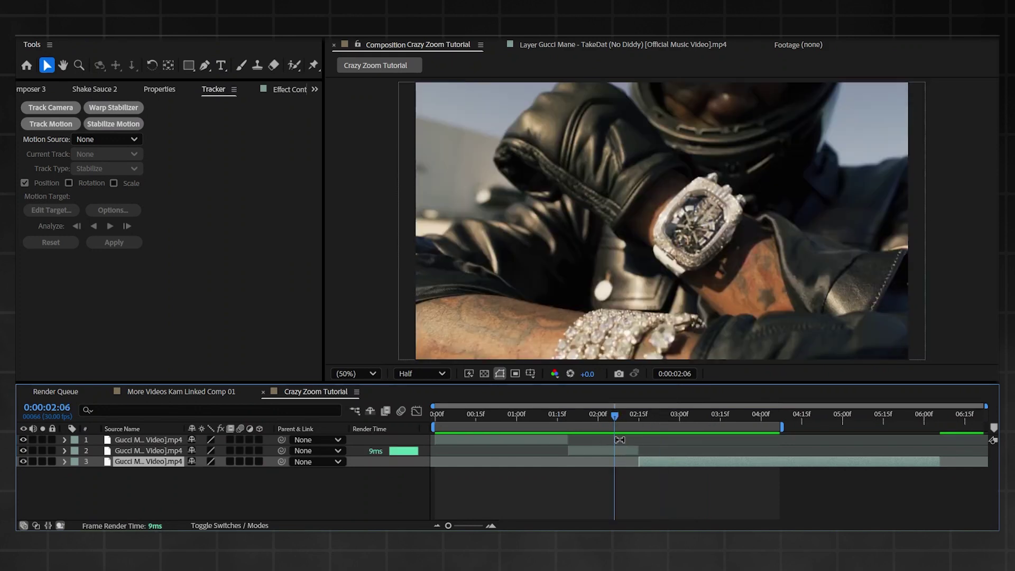
- Shift the watch close-up clip earlier to start at 0:00:00:23, ending with the first clip, and stack it as the top layer
left_click(595, 448)
left_click_drag(528, 416, 526, 449)
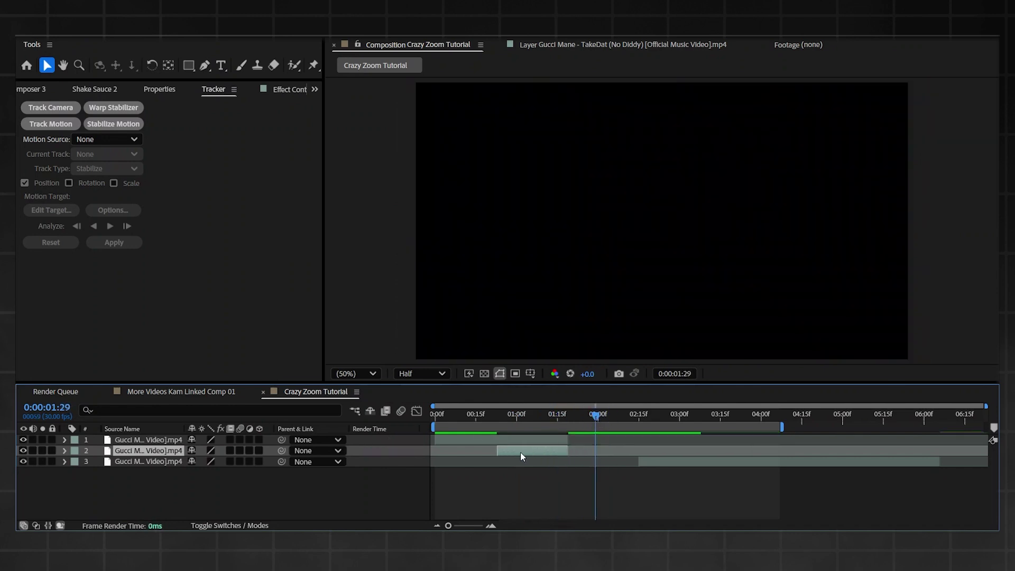
left_click_drag(153, 451, 166, 436)
left_click(468, 414)
- Move the third clip earlier so it begins where the first two clips end, and preview the sequence from the start
left_click(669, 461)
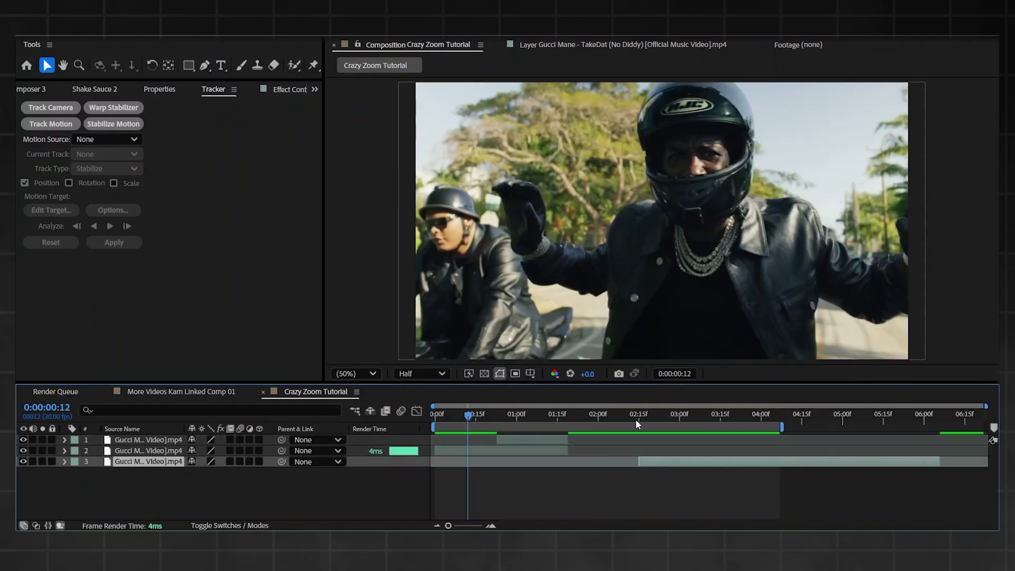
left_click(650, 421)
left_click_drag(670, 461, 602, 461)
left_click_drag(561, 410, 434, 412)
key("space")
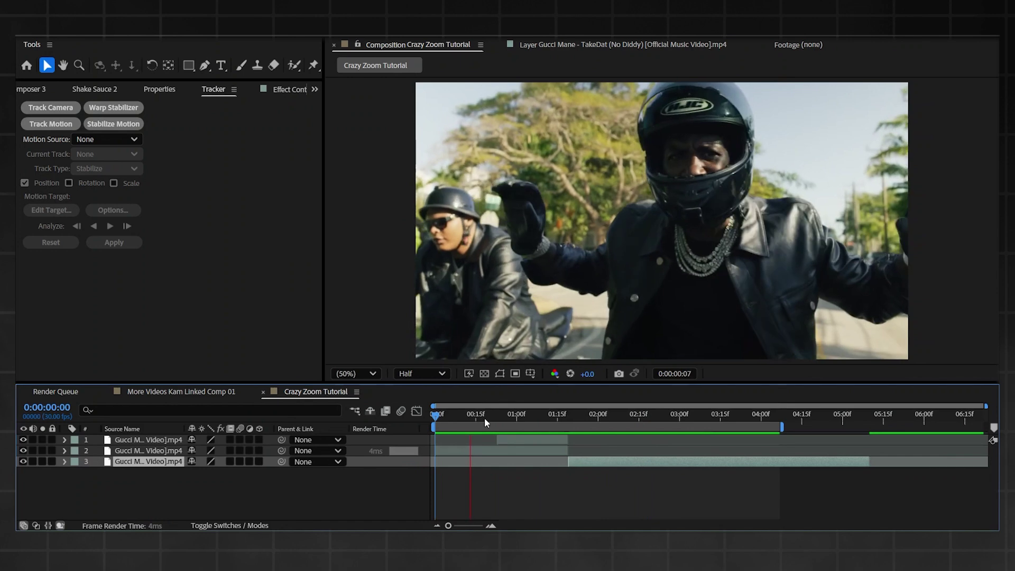
key("space")
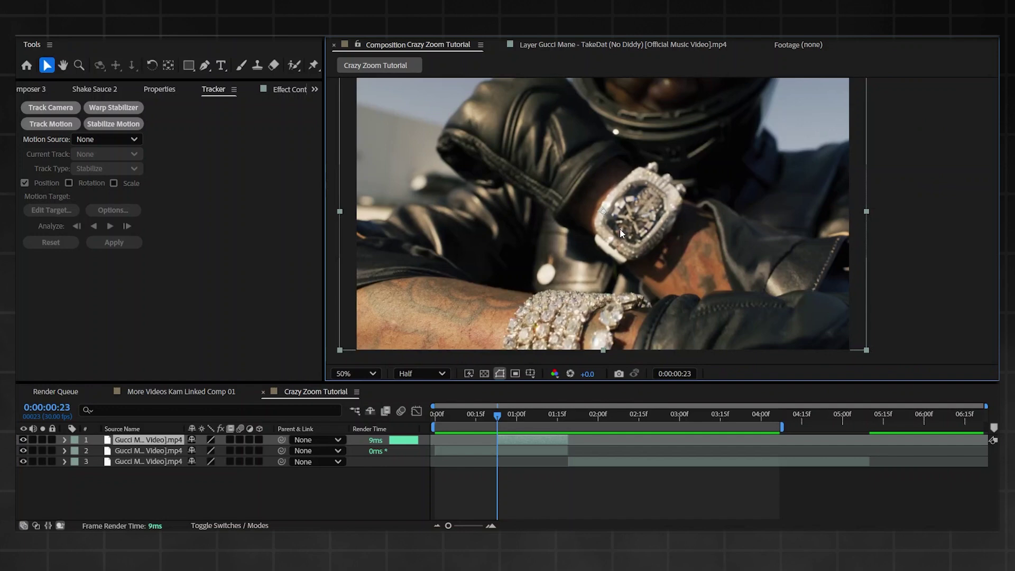
- Draw a closed Pen mask around the watch dial on the top layer at 0:00:01:00
left_click_drag(499, 416, 558, 415)
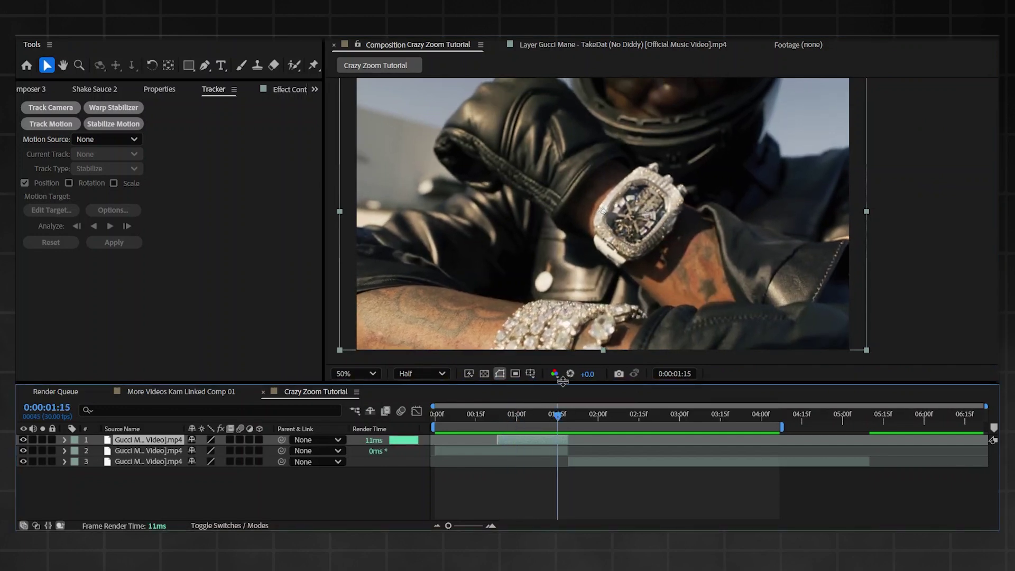
left_click_drag(547, 417, 520, 415)
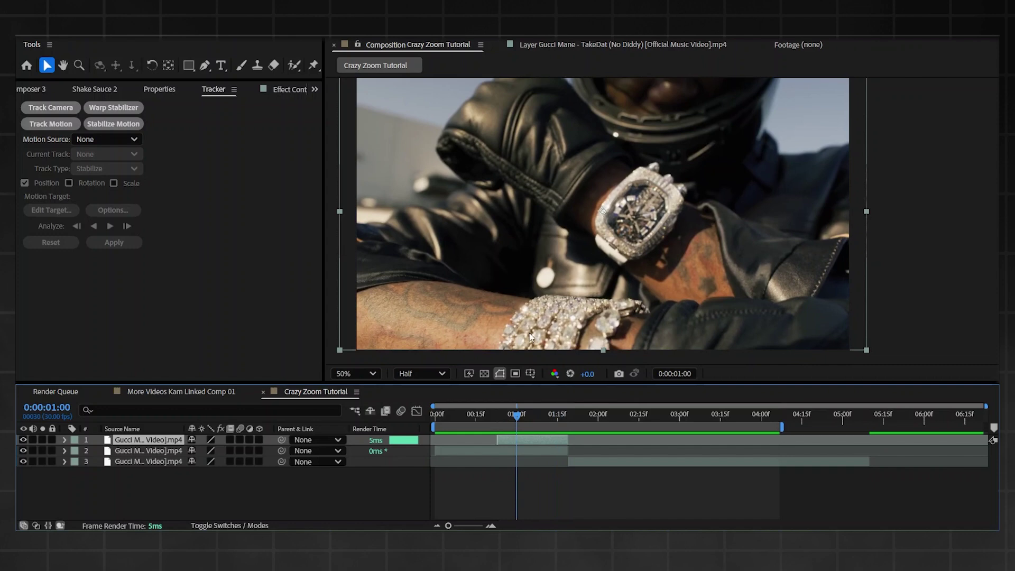
left_click(293, 66)
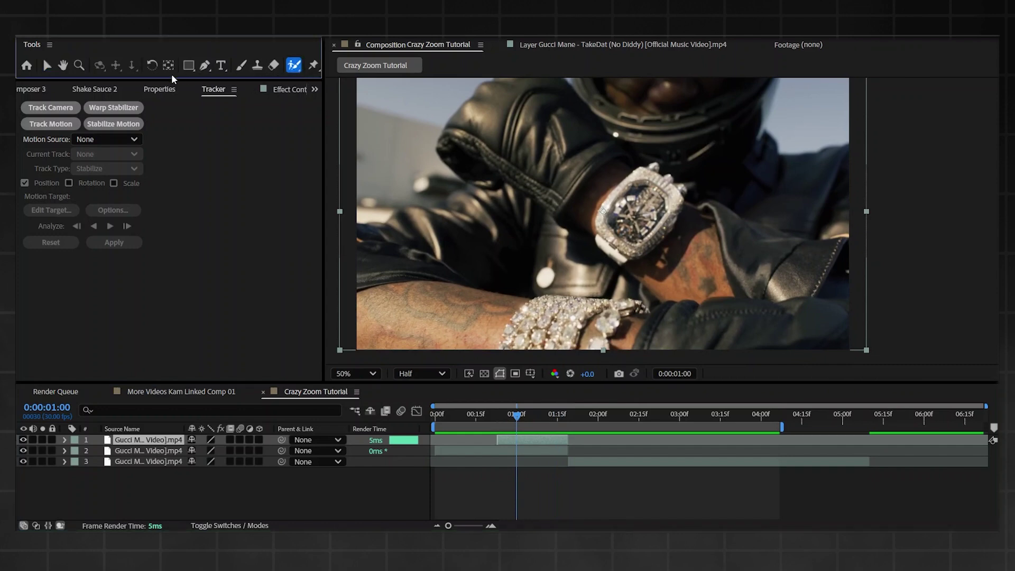
left_click(191, 66)
left_click(204, 65)
scroll(594, 190, "up", 2)
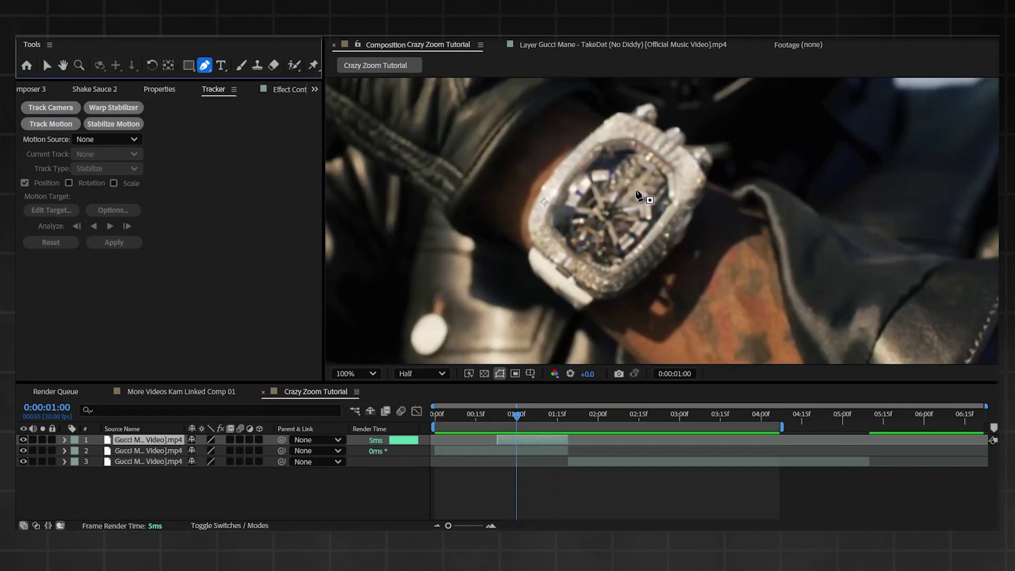
left_click(574, 181)
left_click(558, 204)
left_click(566, 235)
left_click(605, 249)
left_click(634, 236)
left_click(662, 213)
left_click_drag(675, 182, 656, 157)
left_click_drag(615, 154, 606, 158)
left_click(574, 181)
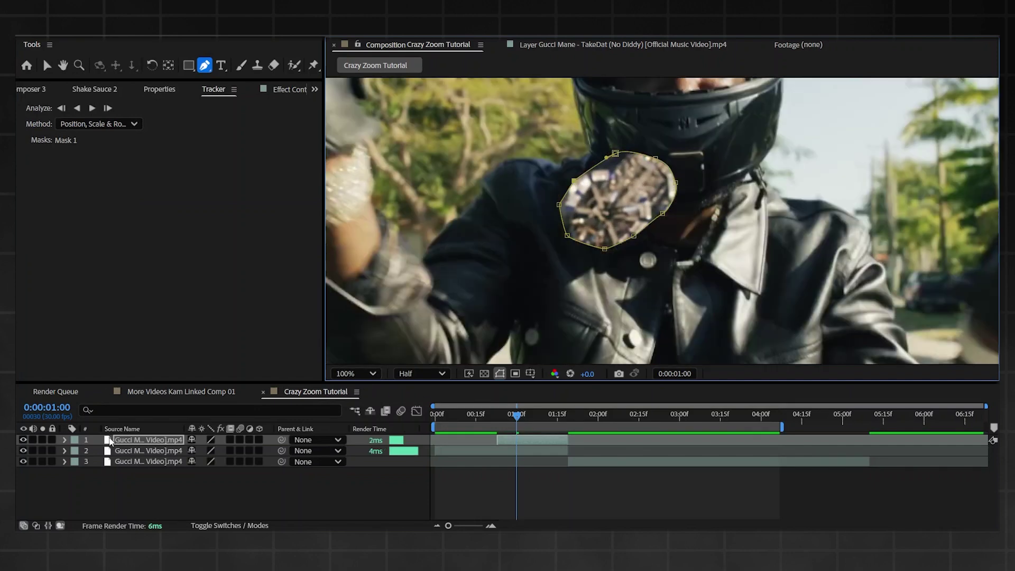
- Keyframe the mask path at 0:00:01:00 and try adjusting the mask's lowest point at 0:00:01:09
left_click(64, 441)
left_click(76, 451)
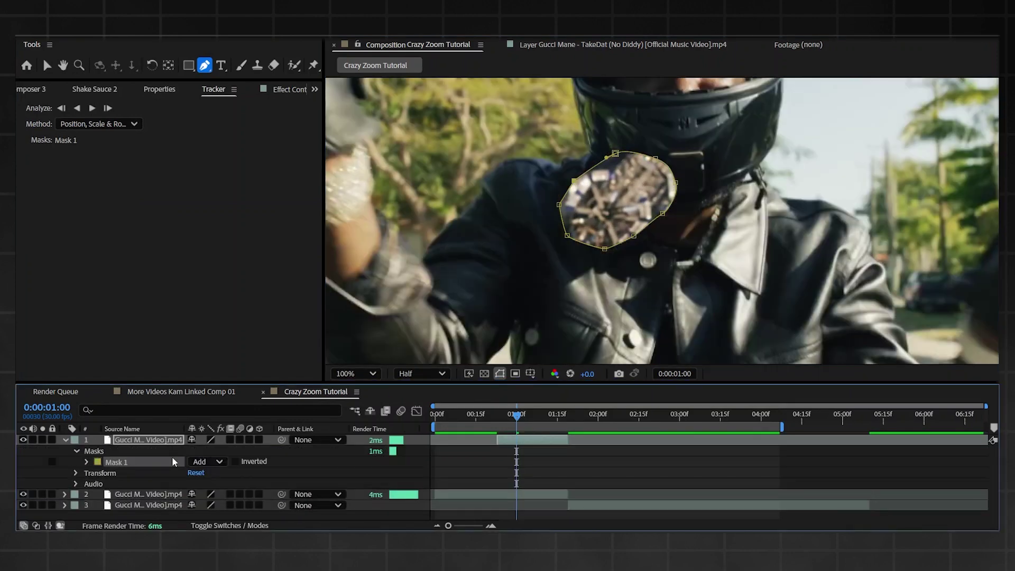
left_click(86, 462)
scroll(172, 448, "down", 1)
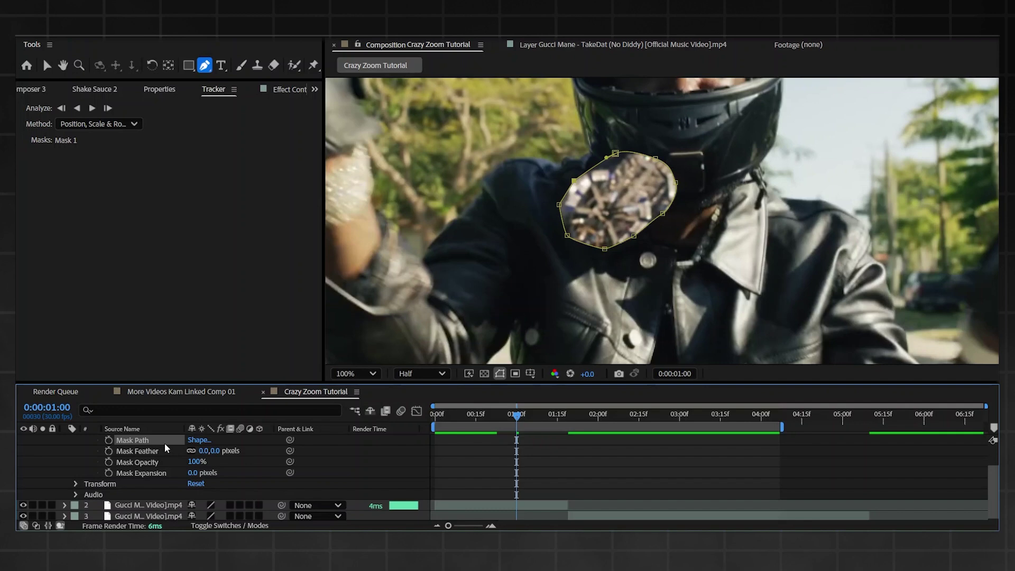
left_click(109, 440)
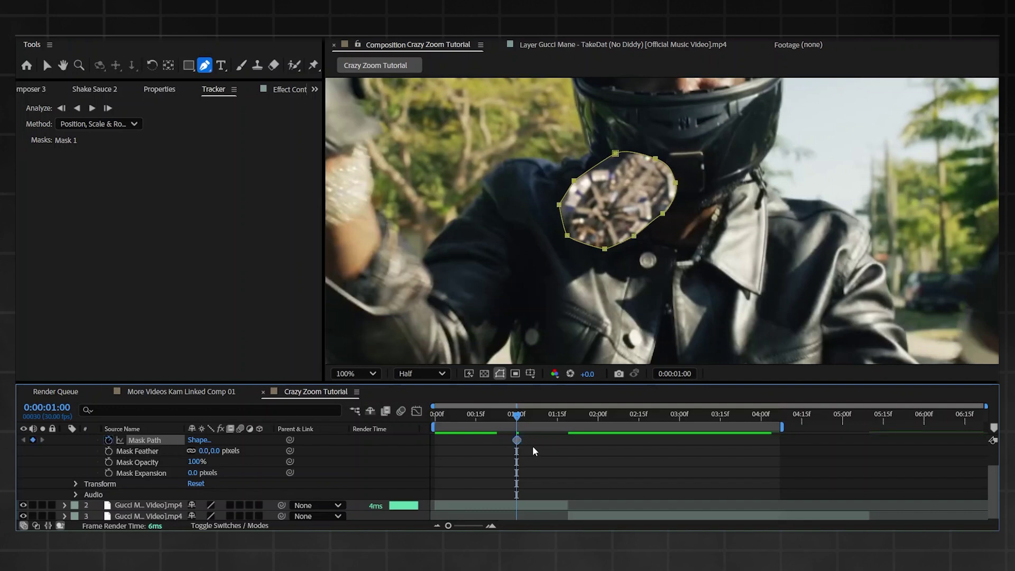
left_click_drag(526, 419, 541, 421)
left_click_drag(608, 249, 605, 272)
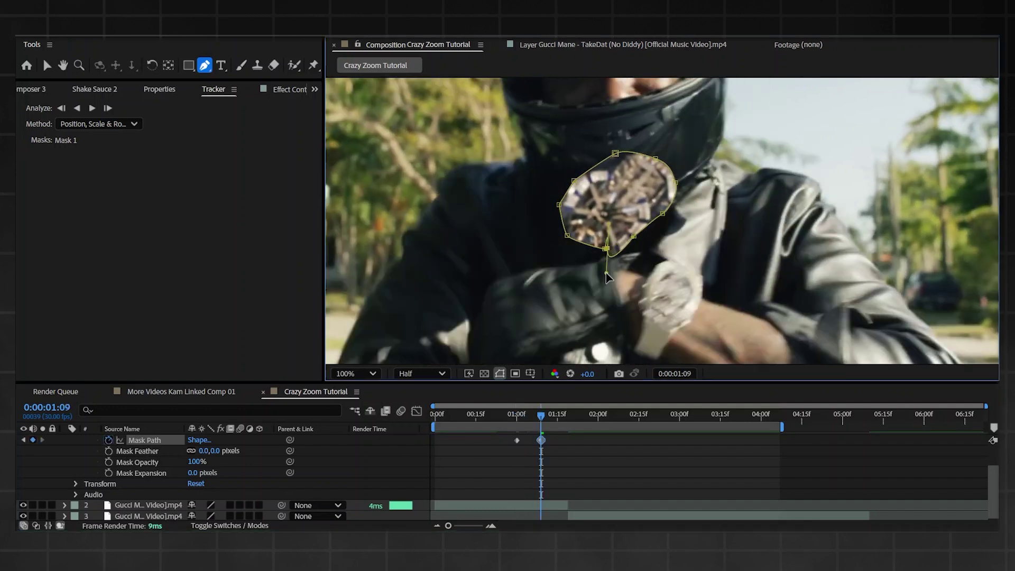
- Delete Mask 1 and its path keyframes from the top layer
left_click_drag(535, 421, 539, 421)
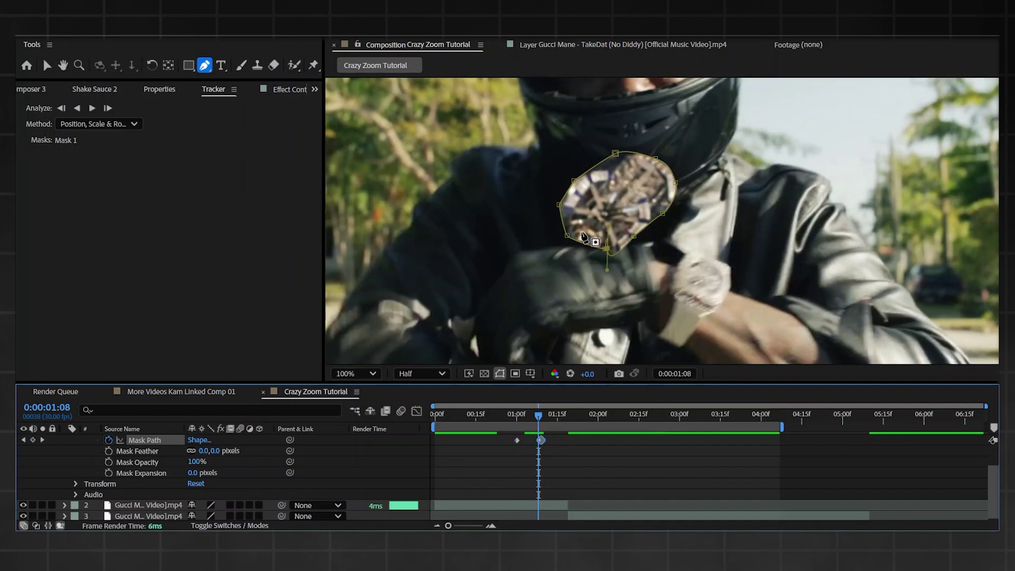
scroll(535, 461, "up", 2)
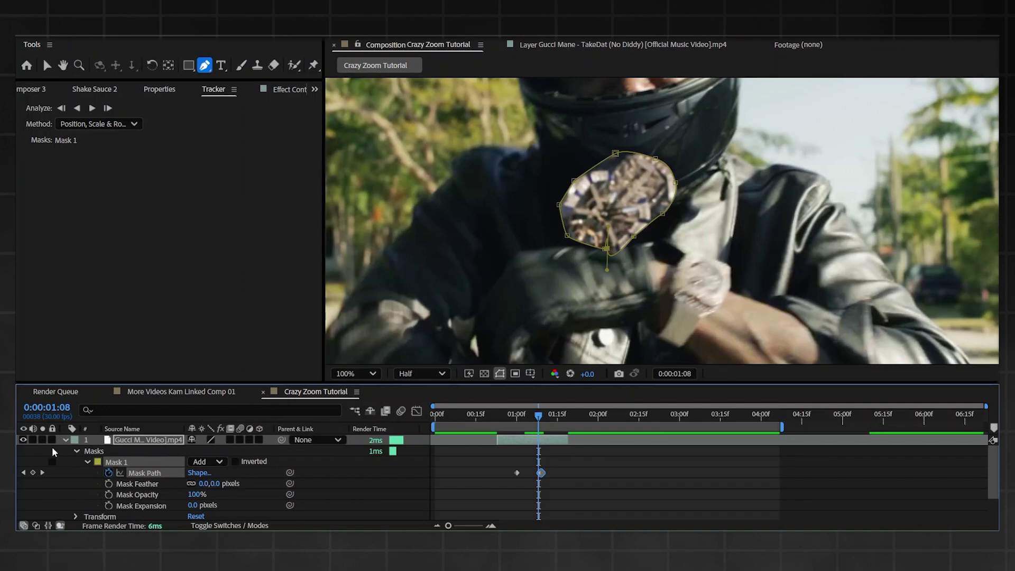
left_click(90, 455)
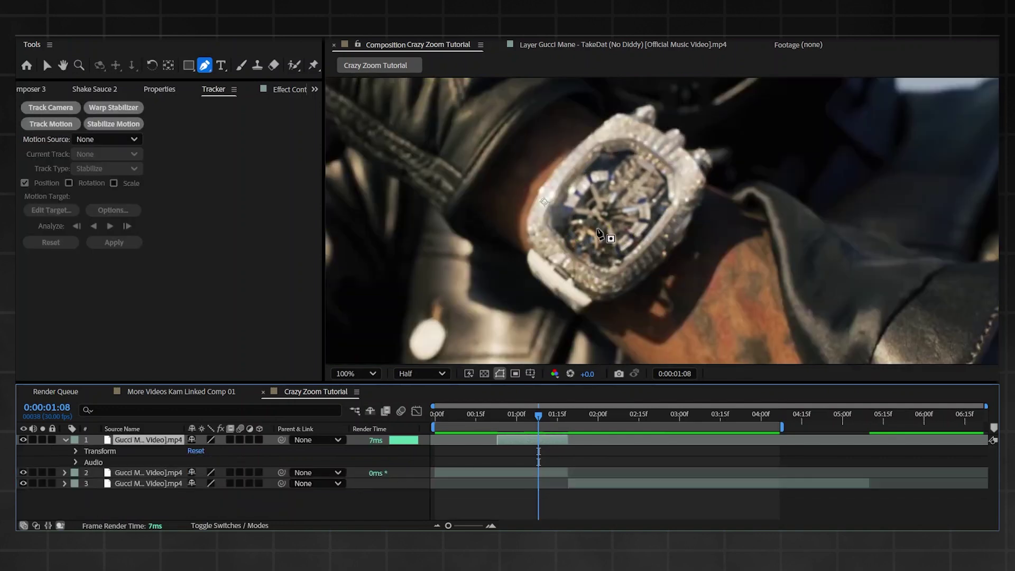
- Open the watch clip in its layer view at 0:00:00:23 and make a first Roto Brush stroke on the watch
mouse_move(510, 420)
left_mouse_down()
mouse_move(537, 421)
mouse_move(500, 426)
left_mouse_up()
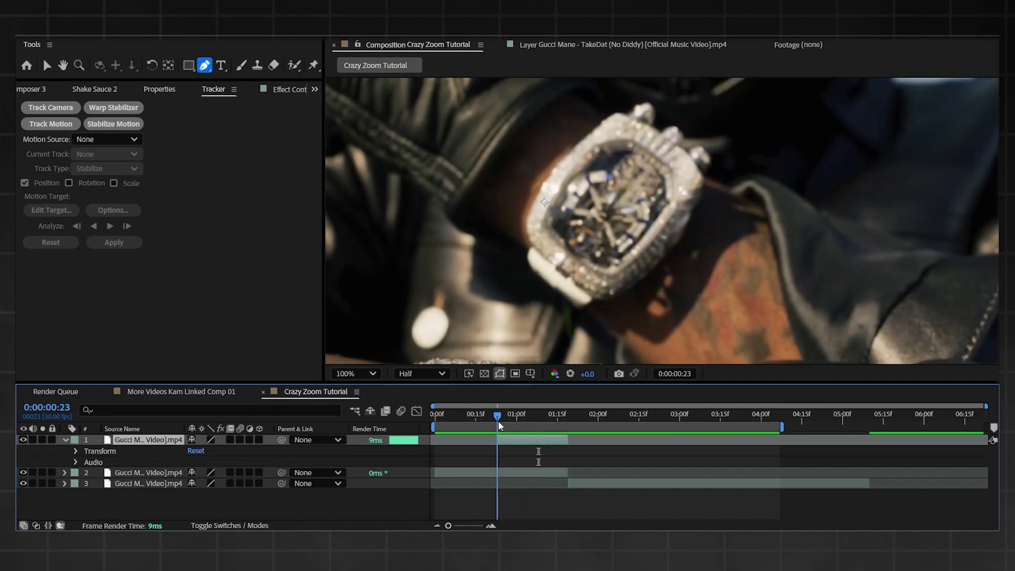
left_click(294, 66)
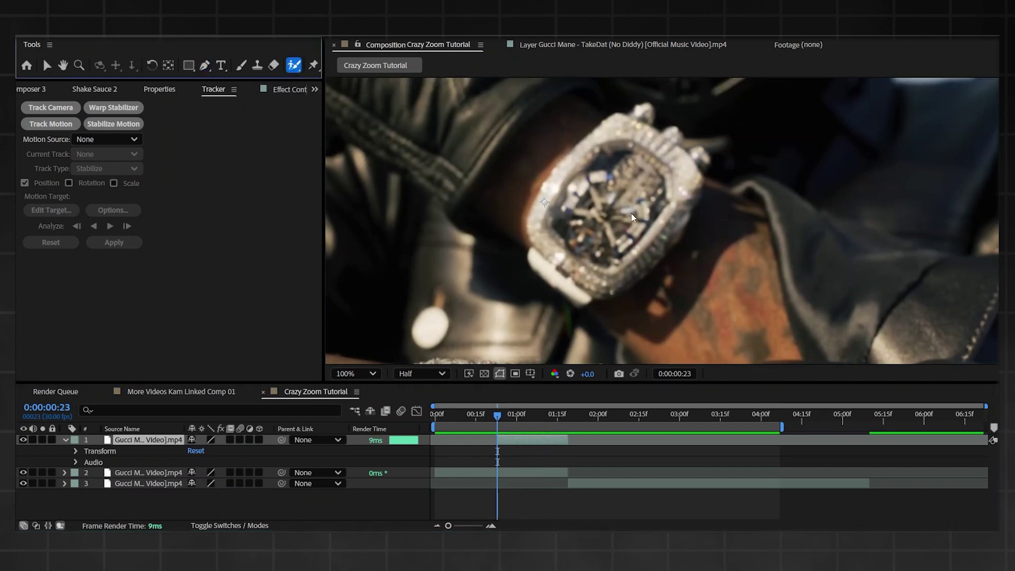
double_click(611, 199)
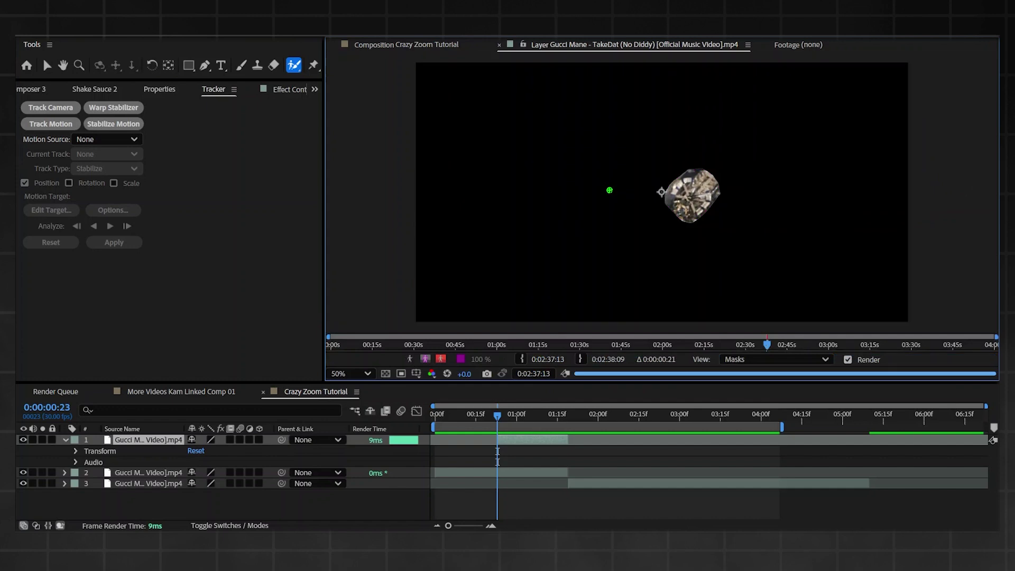
scroll(699, 186, "up", 3)
mouse_move(530, 130)
left_mouse_down()
mouse_move(596, 267)
mouse_move(486, 177)
mouse_move(527, 237)
left_mouse_up()
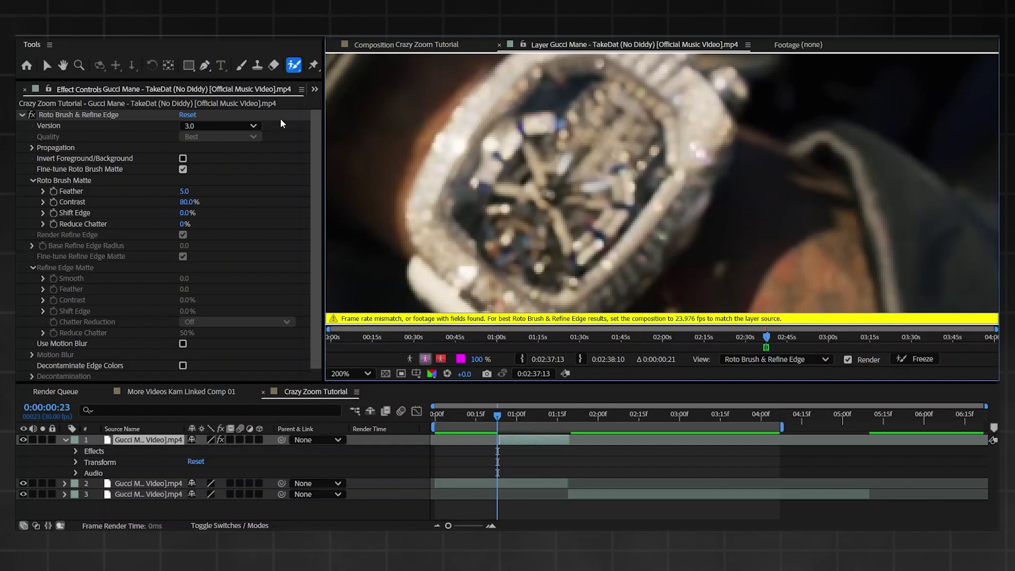
- Set the composition's frame rate to 23.976 fps to match the layer source
left_click(79, 30)
left_click(101, 63)
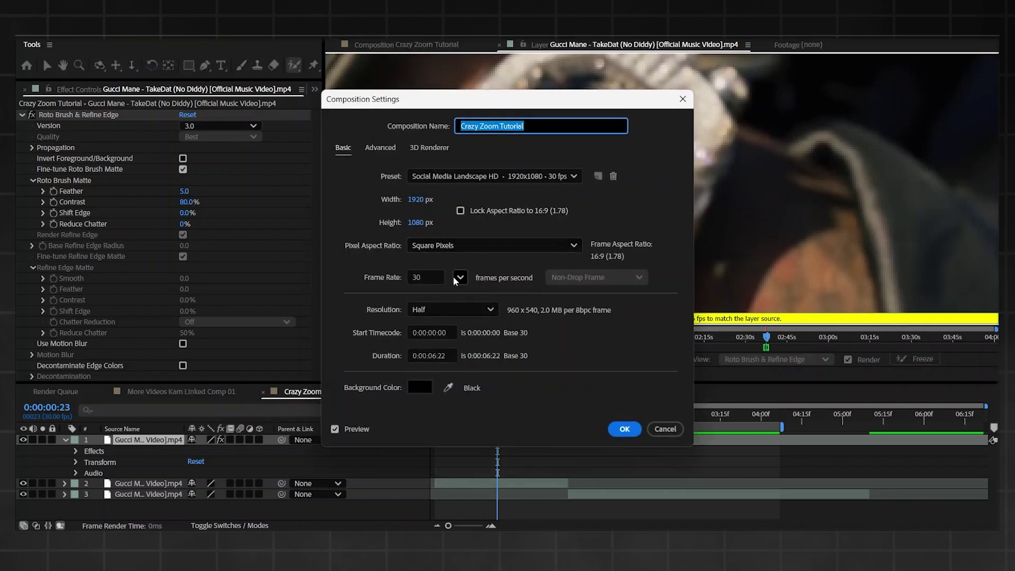
left_click(460, 277)
left_click(475, 363)
left_click(619, 428)
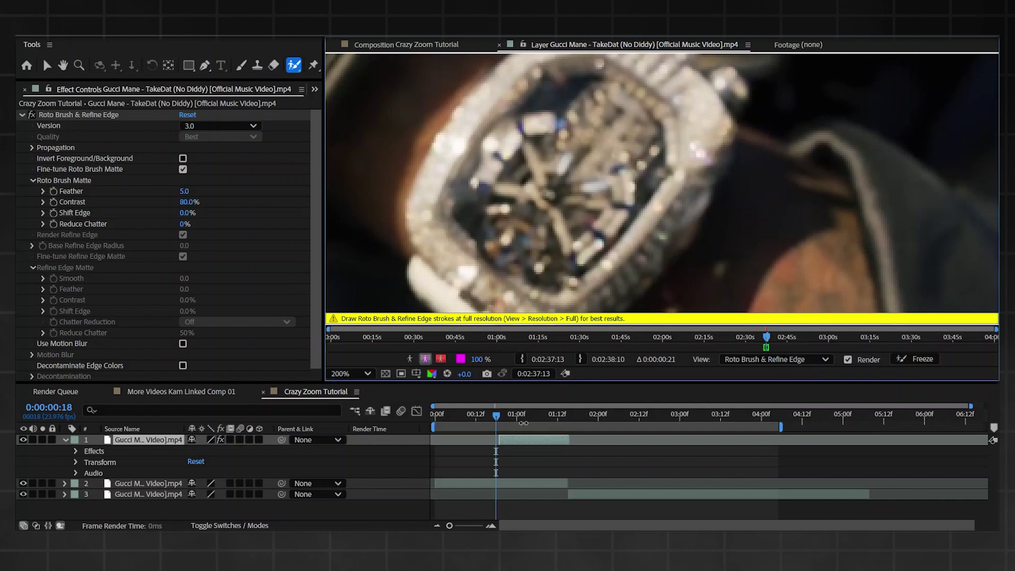
- Paint Roto Brush foreground strokes over the watch face until the selection covers the whole dial
mouse_move(552, 164)
left_mouse_down()
mouse_move(517, 192)
mouse_move(542, 157)
mouse_move(571, 196)
left_mouse_up()
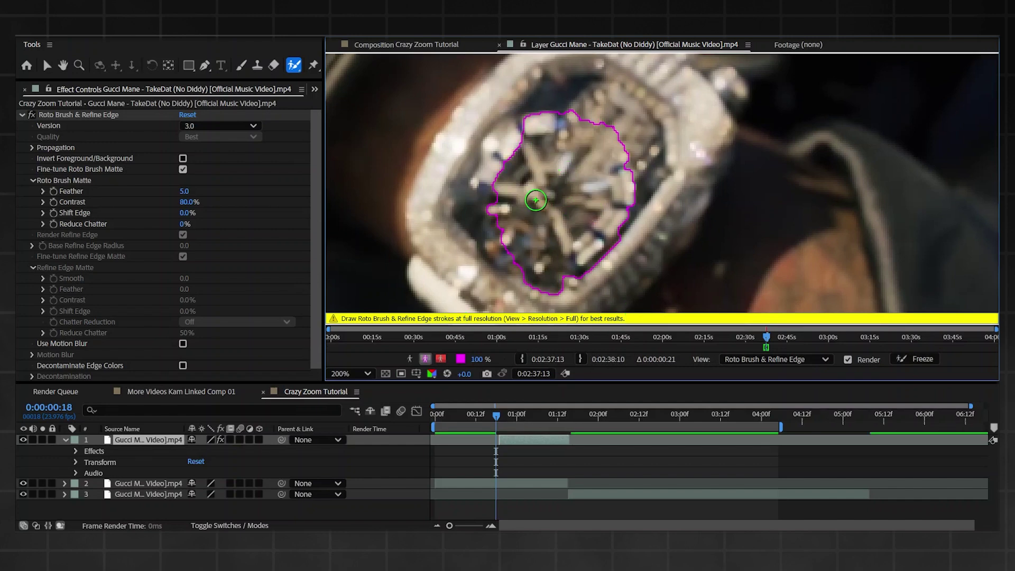
left_click(513, 250)
mouse_move(479, 228)
left_mouse_down()
mouse_move(495, 157)
mouse_move(558, 85)
mouse_move(612, 99)
mouse_move(639, 169)
left_mouse_up()
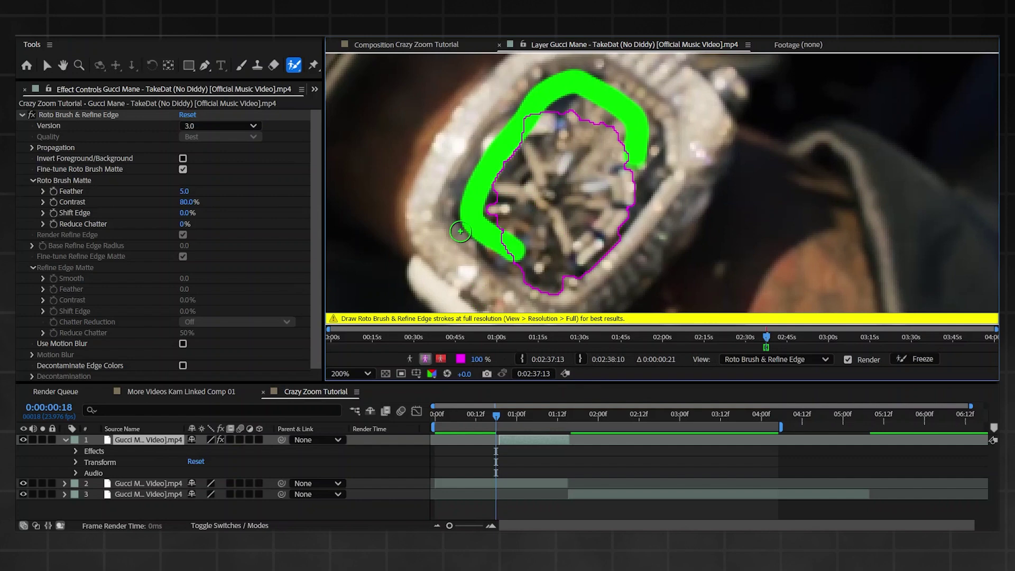
left_click_drag(544, 151, 534, 163)
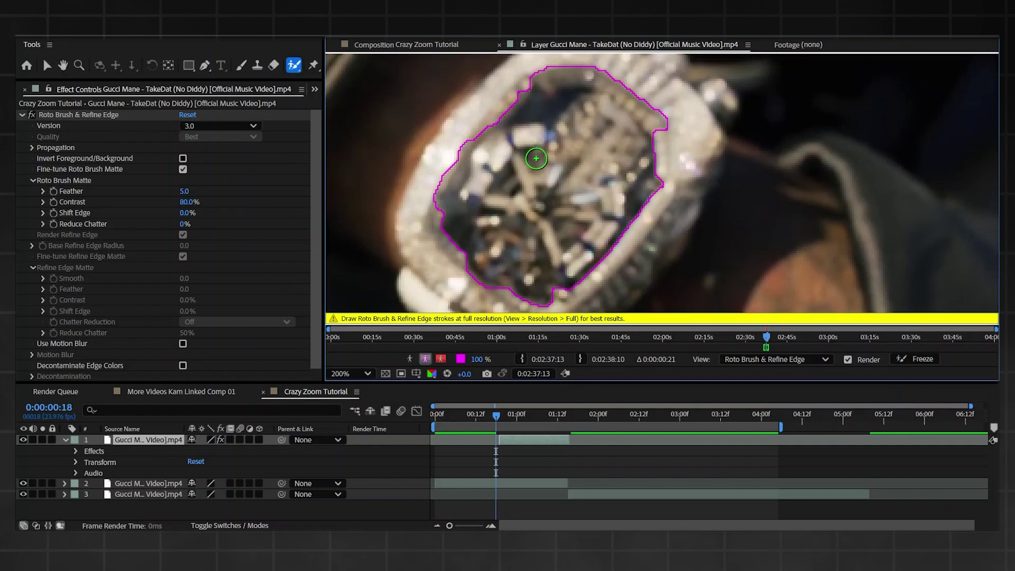
key("comma")
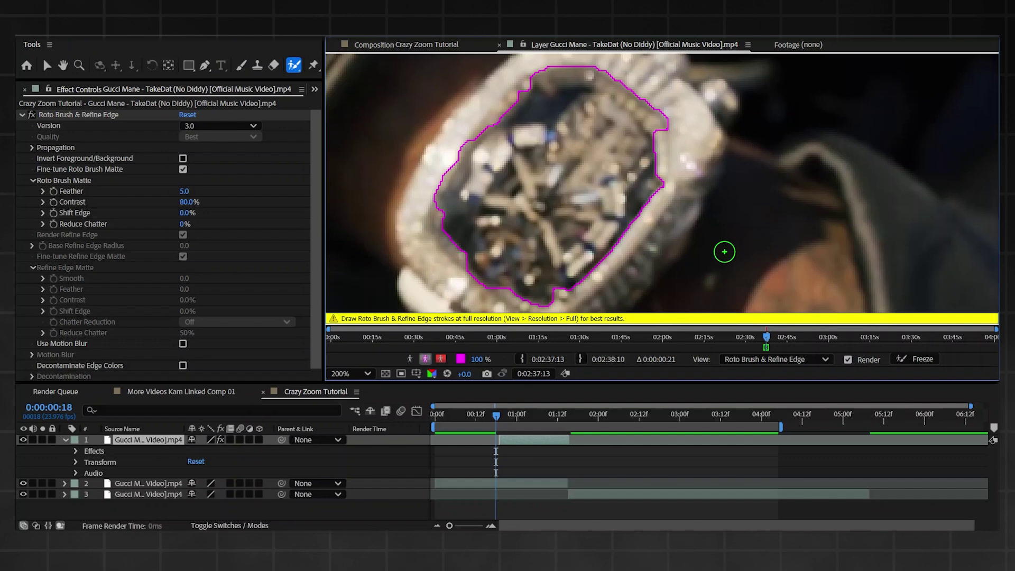
- Check the composition view, and refine the Roto Brush boundary along the dial's right and upper-left edges
left_click(426, 45)
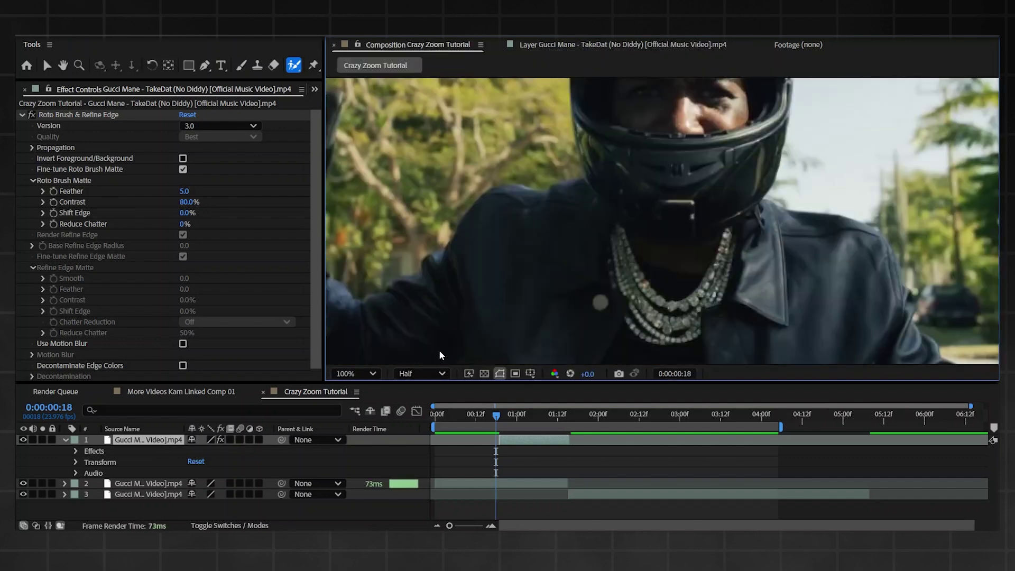
left_click(555, 46)
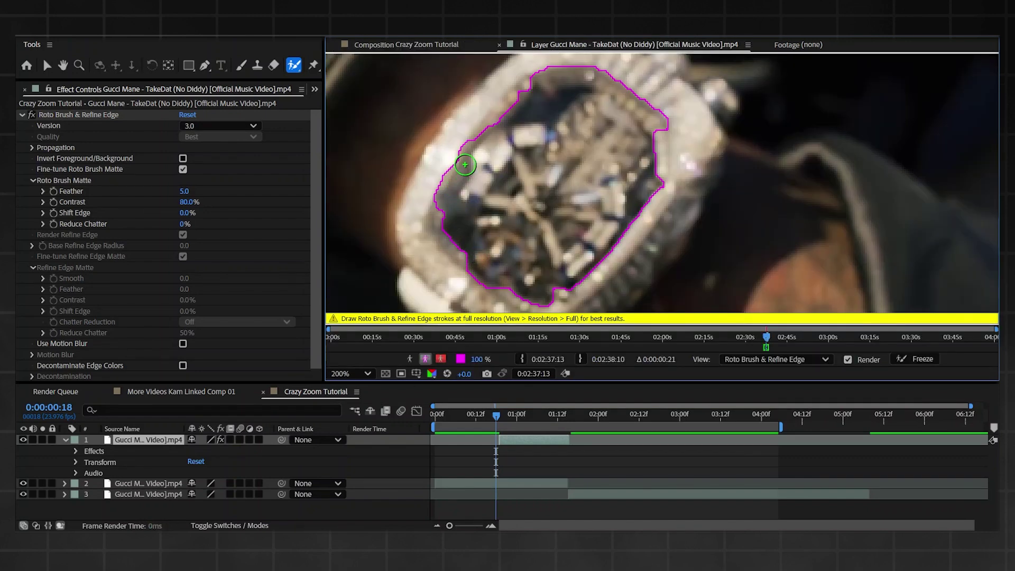
left_click_drag(654, 124, 648, 178)
left_click_drag(526, 94, 488, 138)
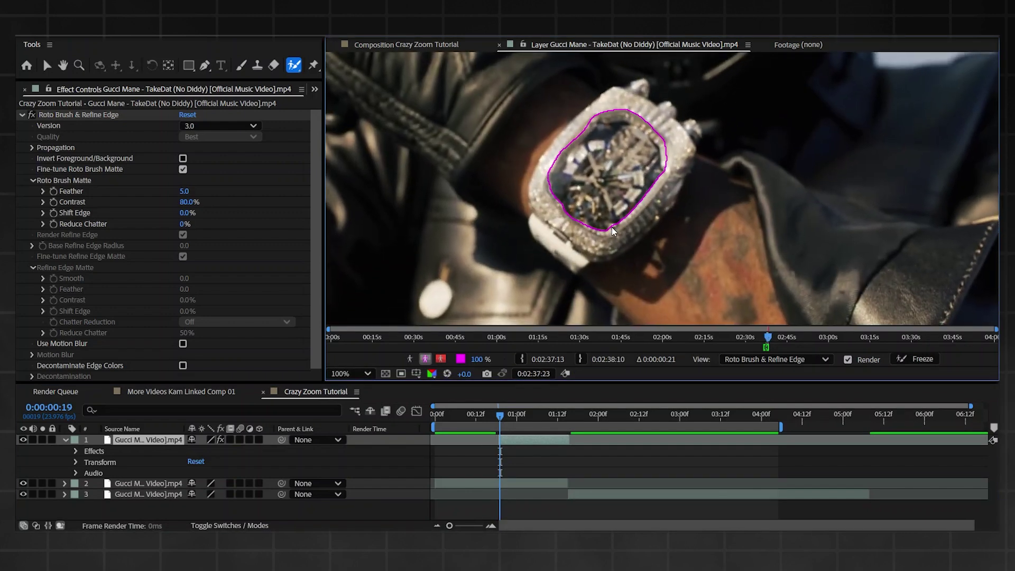
- Play the Roto Brush selection forward and examine its outline around the dial for tracking accuracy
key("space")
left_click_drag(506, 417, 516, 417)
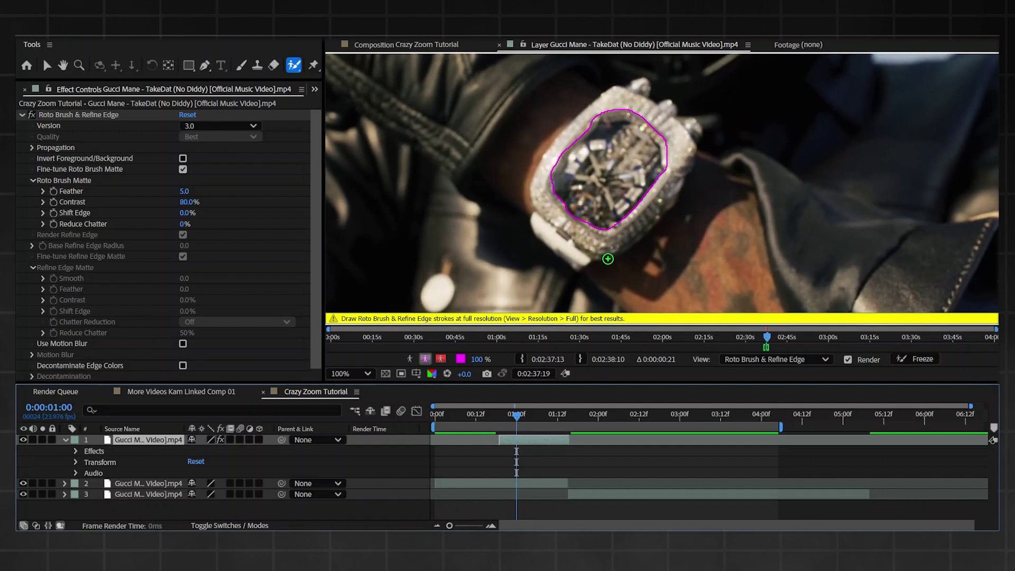
scroll(628, 188, "down", 1)
left_click_drag(628, 194, 630, 148)
scroll(693, 125, "up", 1)
left_click_drag(692, 122, 672, 215)
scroll(658, 213, "up", 1)
scroll(663, 238, "down", 1)
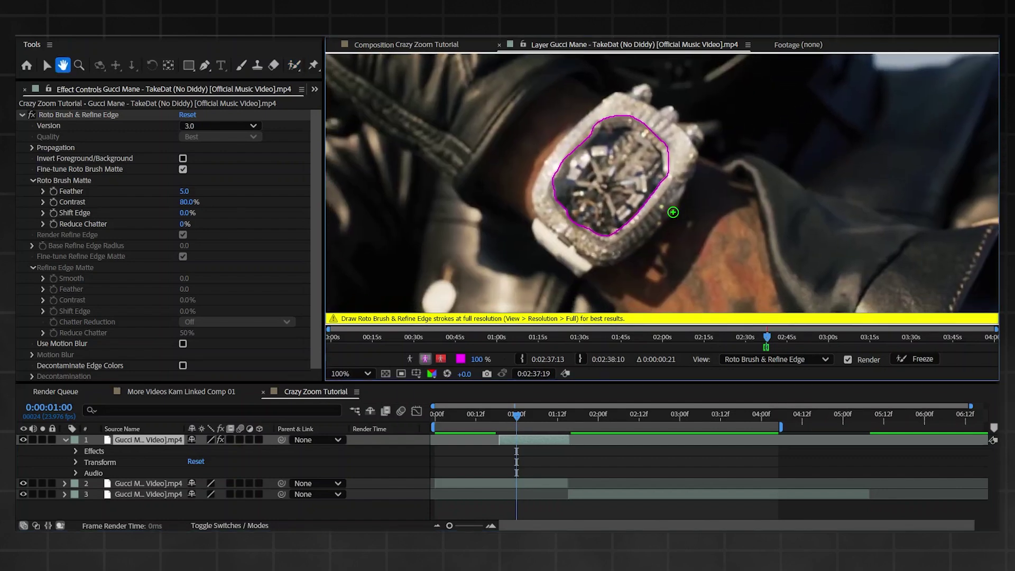
- Duplicate the rotoscoped watch layer at 0:00:01:03 and invert the Roto Brush foreground and background on the lower copy
left_click_drag(518, 418, 527, 418)
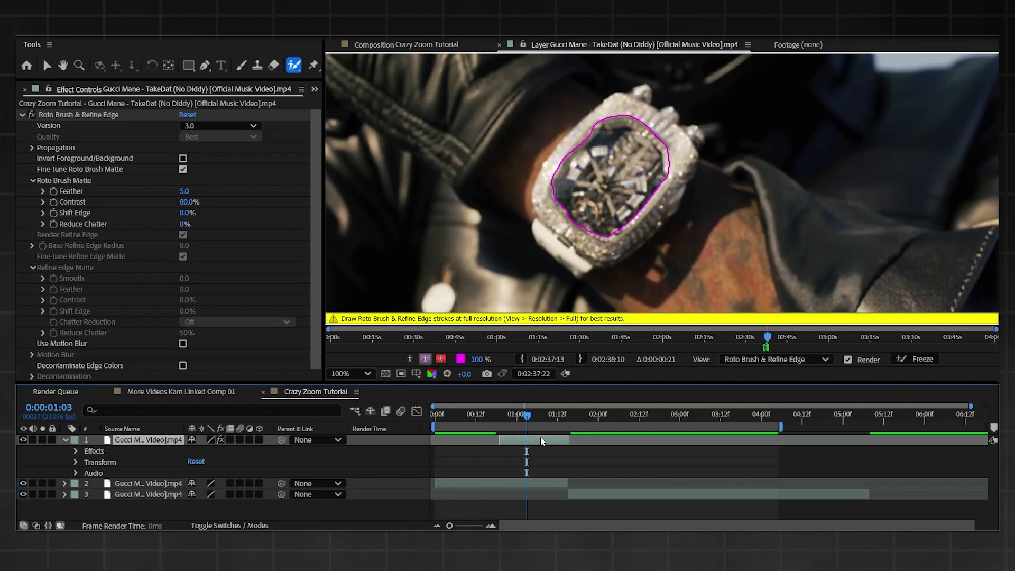
key("ctrl+d")
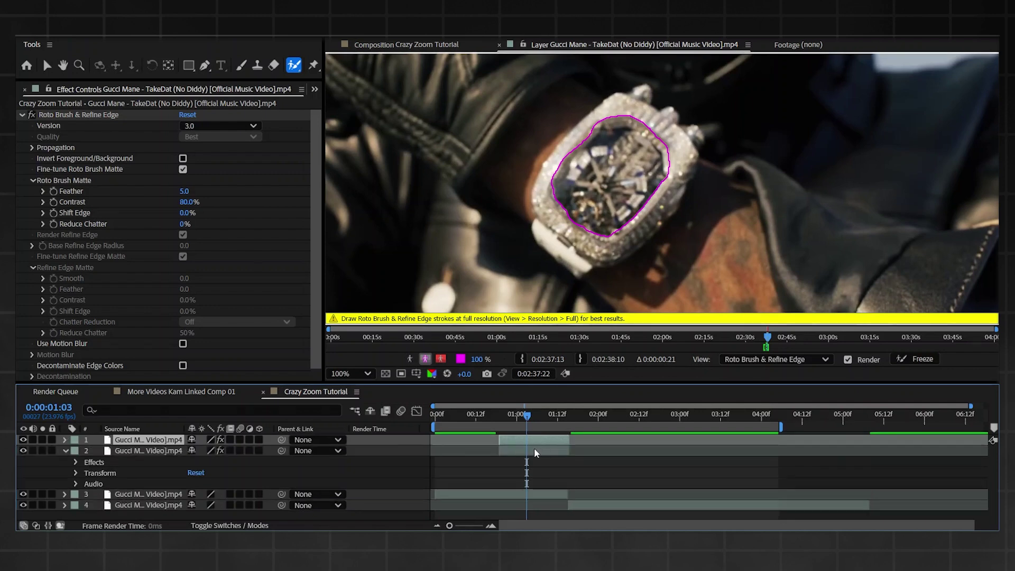
left_click(535, 452)
left_click(183, 158)
left_click(95, 115)
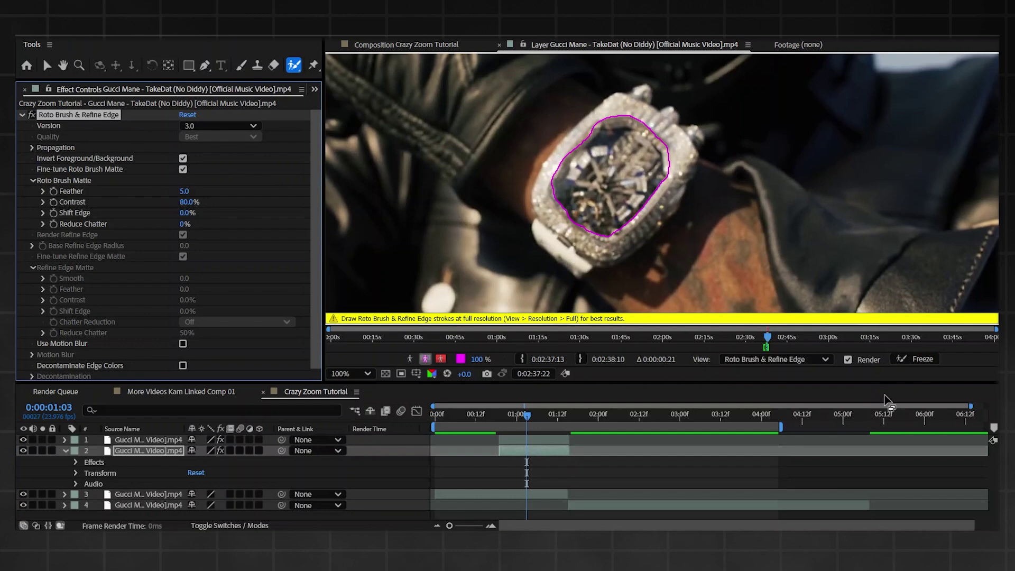
- Freeze the Roto Brush propagation, and check the inverted copy in the composition by toggling its visibility
left_click(906, 360)
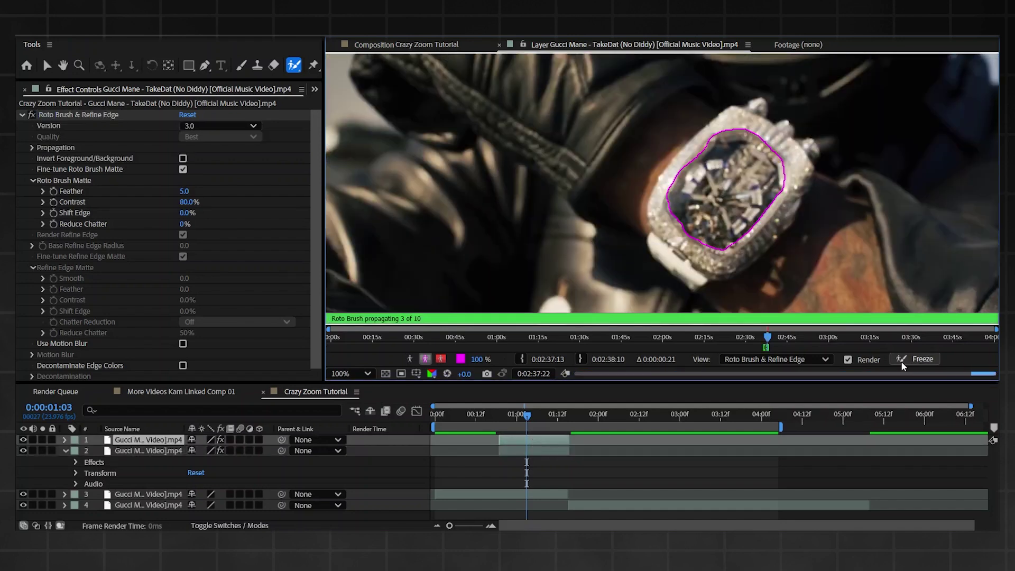
left_click(905, 359)
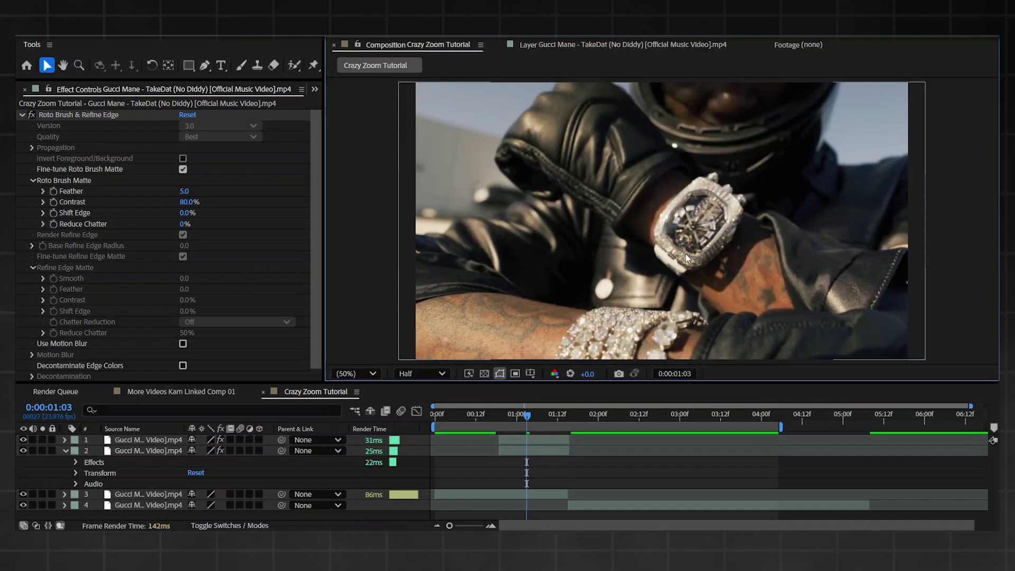
left_click(30, 464)
left_click(22, 450)
left_click(22, 450)
- Rename the uppermost rotoscoped layer as inner watch
right_click(176, 448)
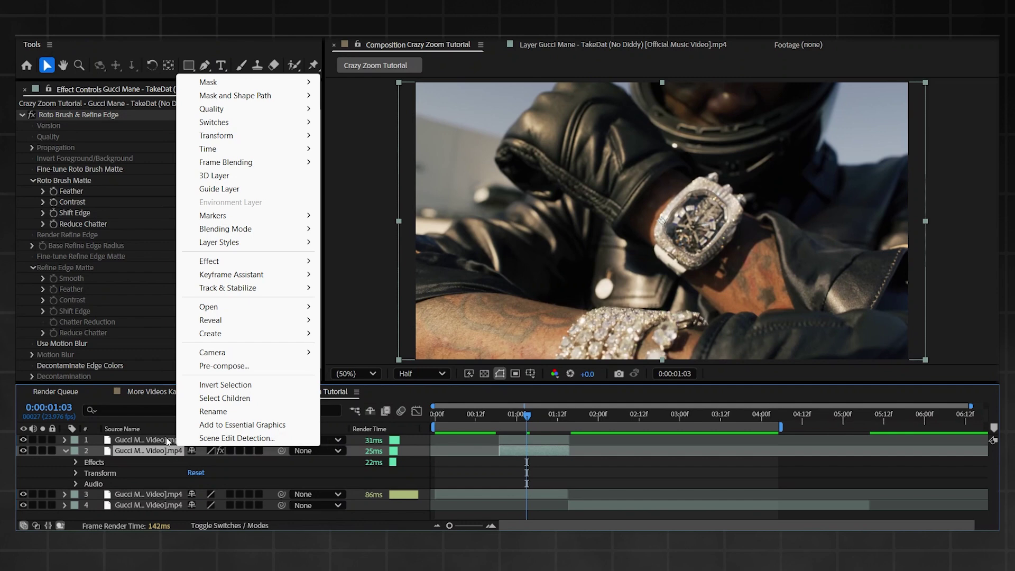
right_click(165, 440)
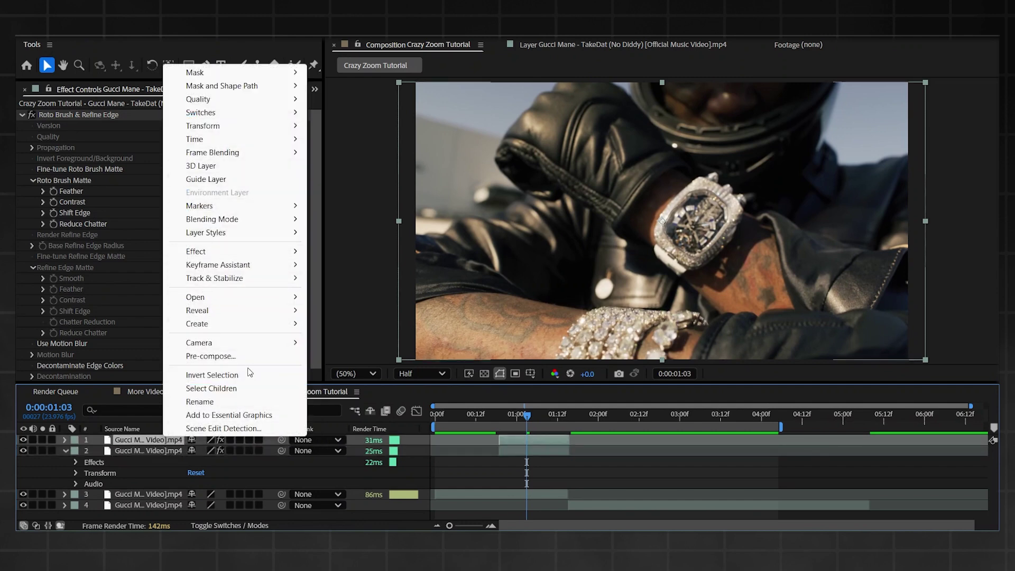
left_click(224, 401)
key("BackSpace")
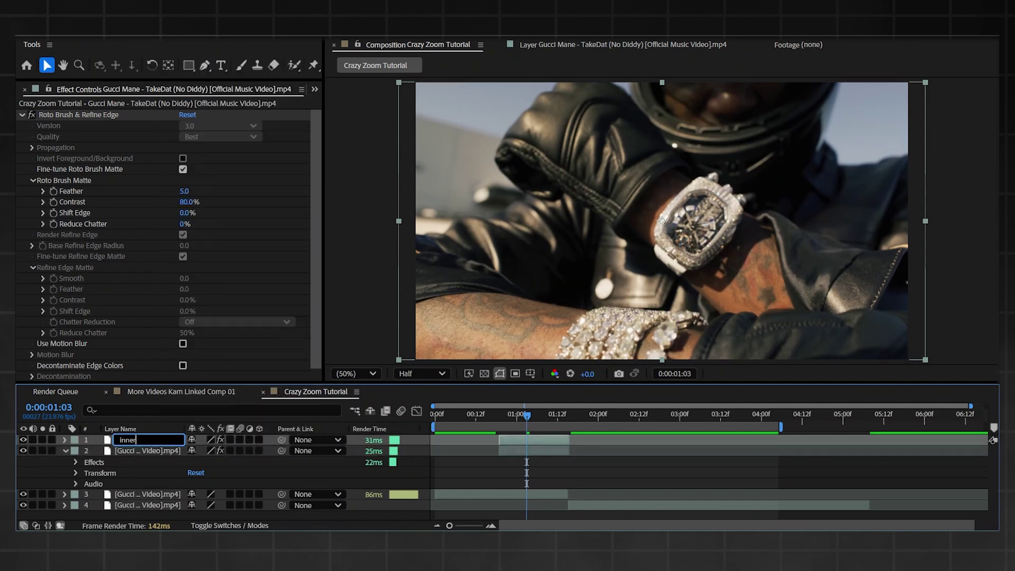
- Rename the inverted Roto Brush copy as outer watch
right_click(143, 454)
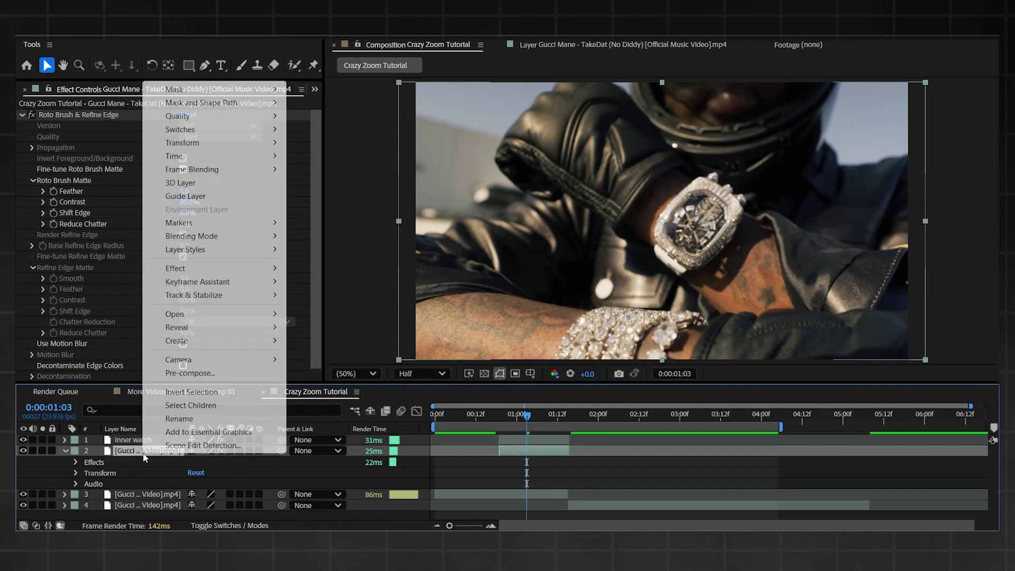
left_click(193, 418)
type("oute")
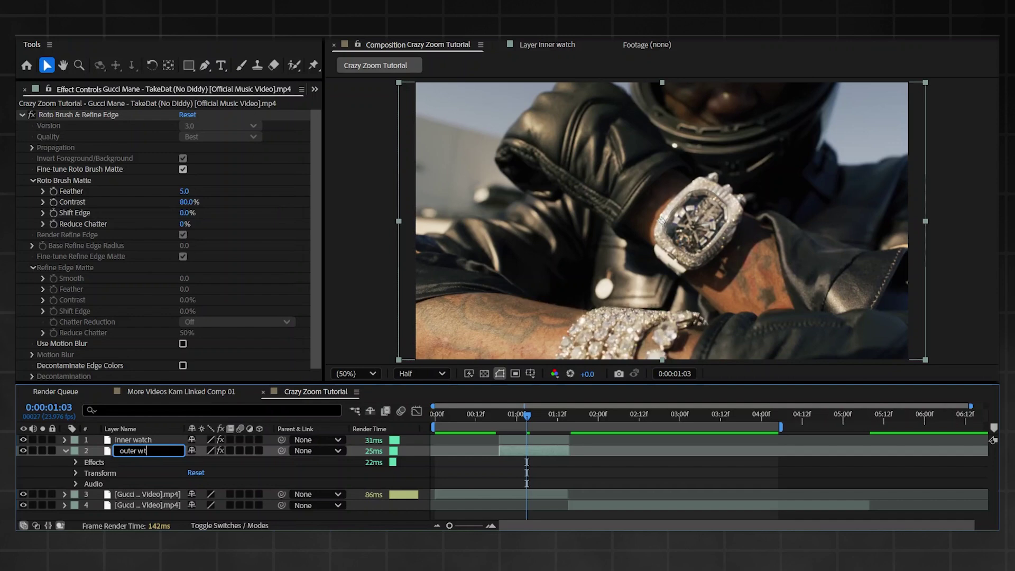
type("r watch")
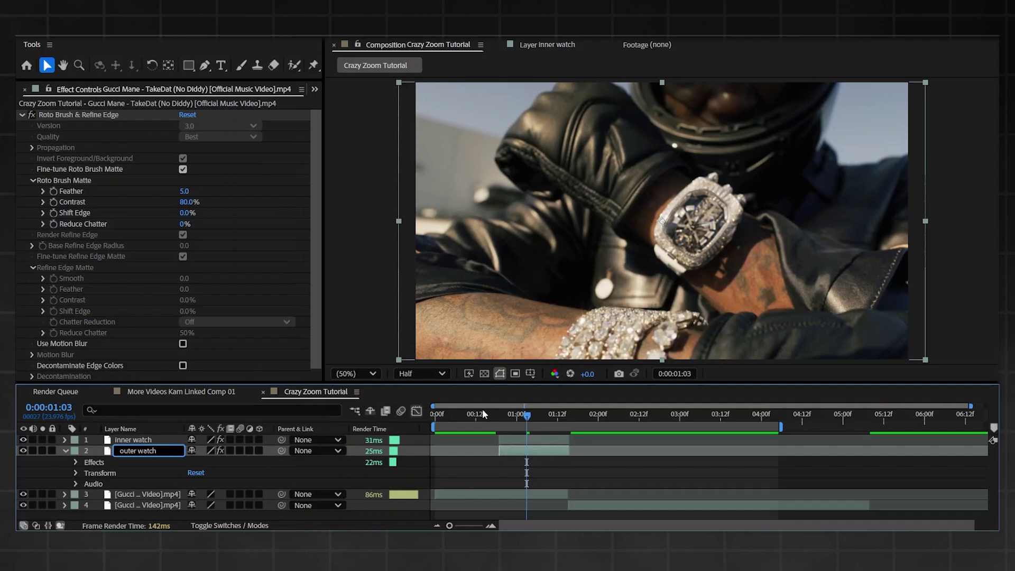
key("Return")
left_click(586, 467)
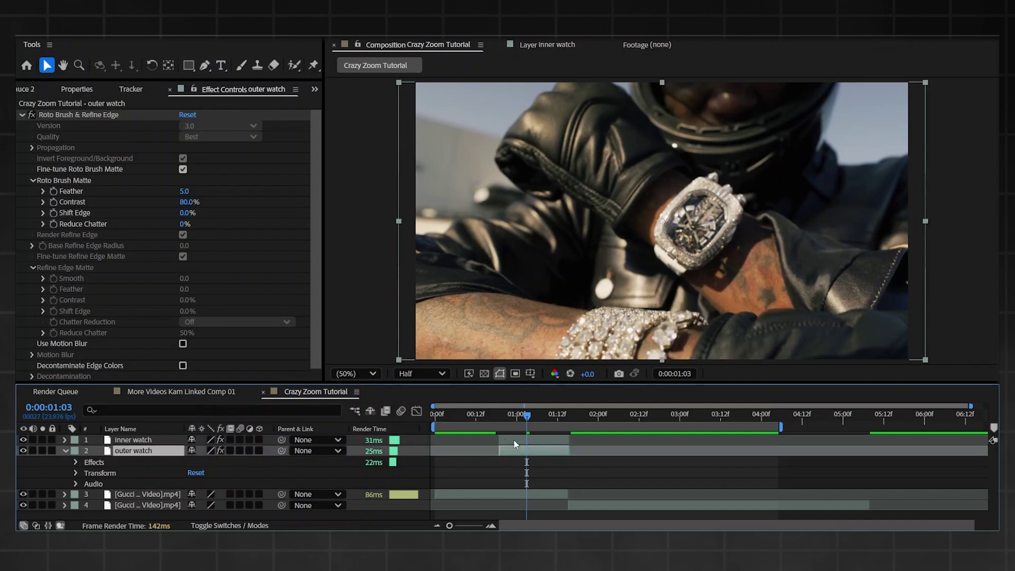
- Duplicate the outer watch layer, placing the copy directly beneath it under the name main watch
key("ctrl+d")
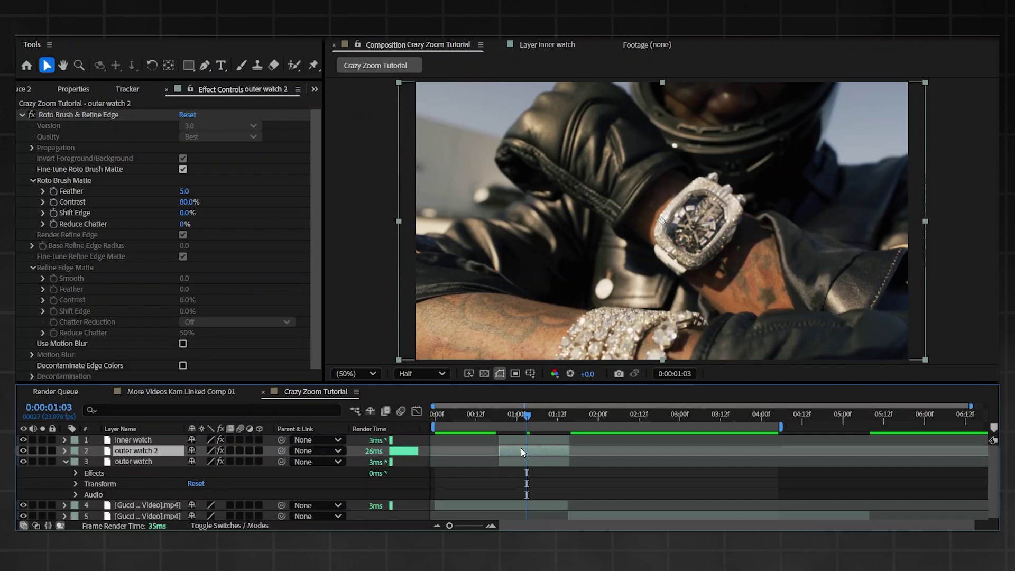
left_click_drag(137, 450, 150, 495)
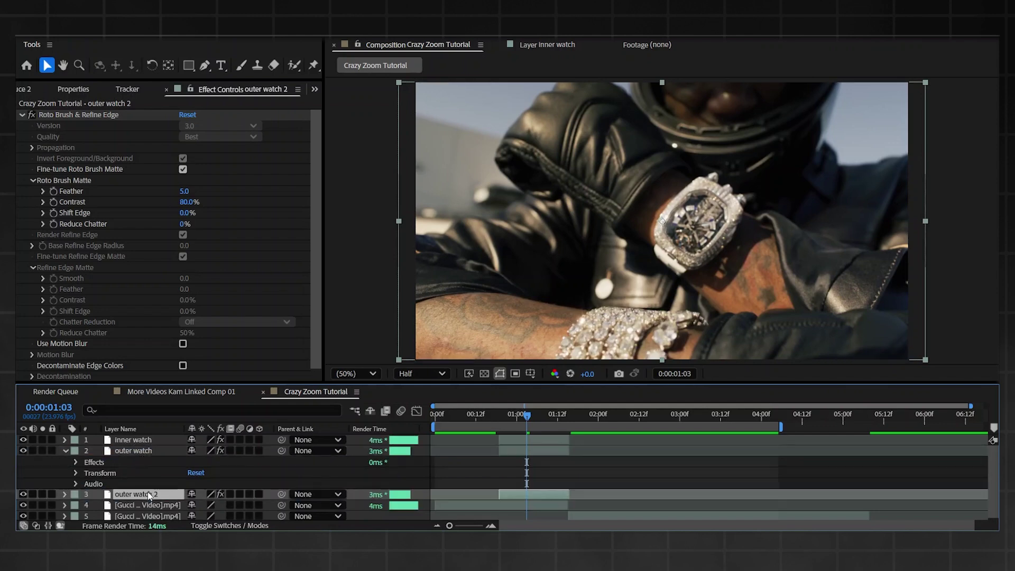
right_click(149, 495)
left_click(191, 457)
type("main watch")
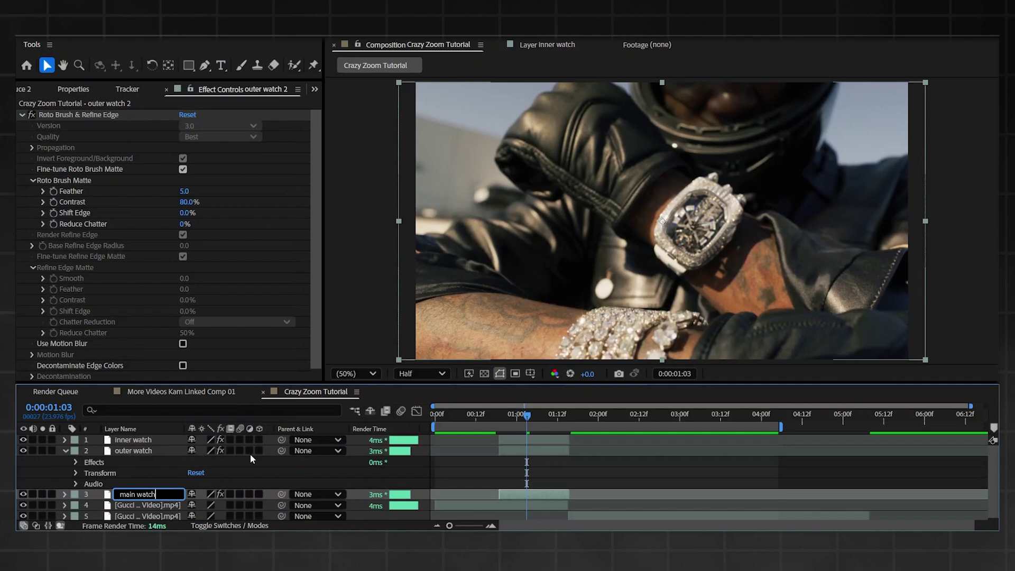
key("Return")
- Remove the Roto Brush effect from main watch and trim the layer's start to 0:00:01:11
left_click(97, 112)
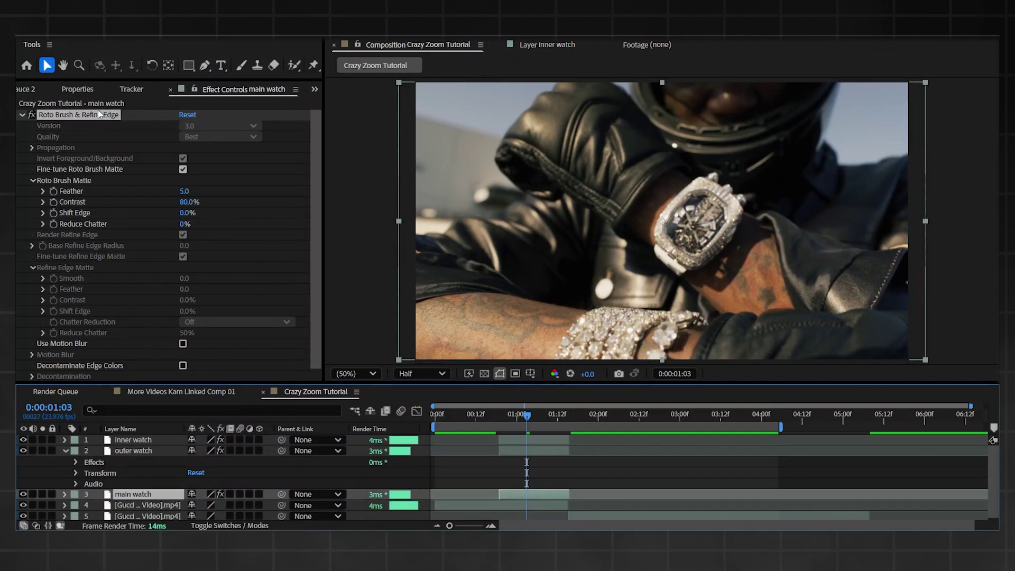
key("Delete")
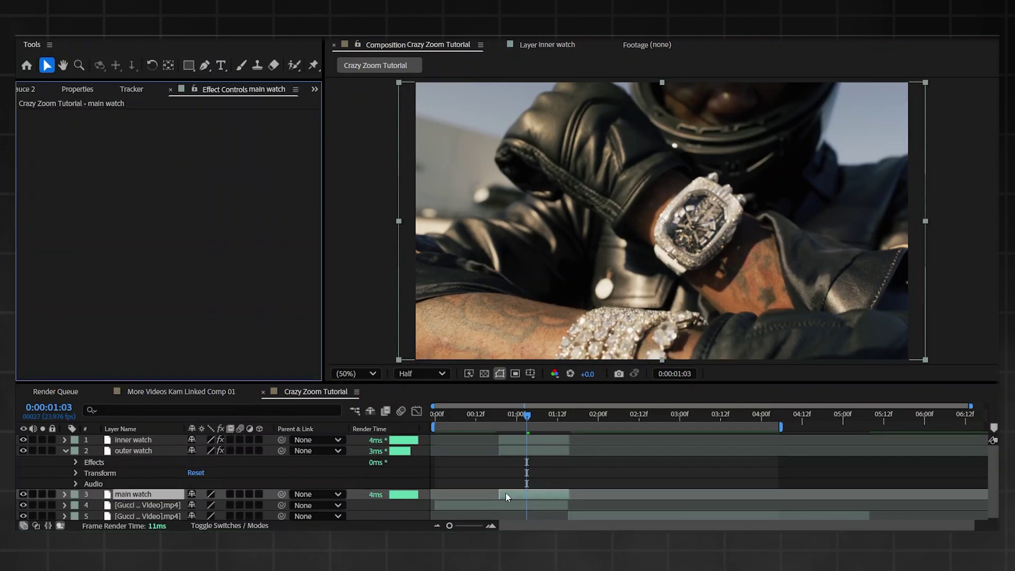
left_click_drag(499, 492, 551, 489)
left_click_drag(537, 418, 551, 418)
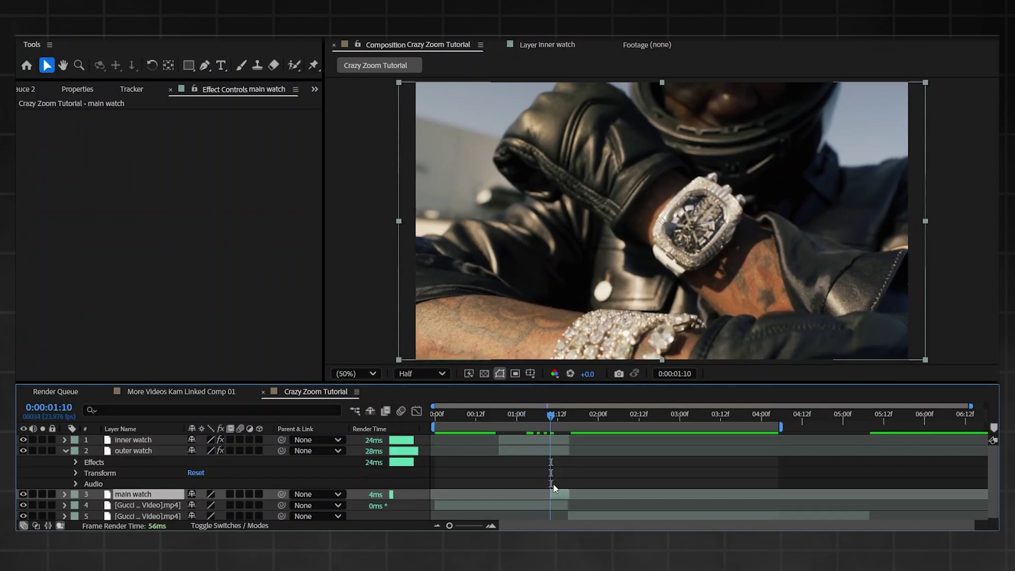
left_click_drag(551, 493, 555, 493)
left_click_drag(550, 416, 555, 417)
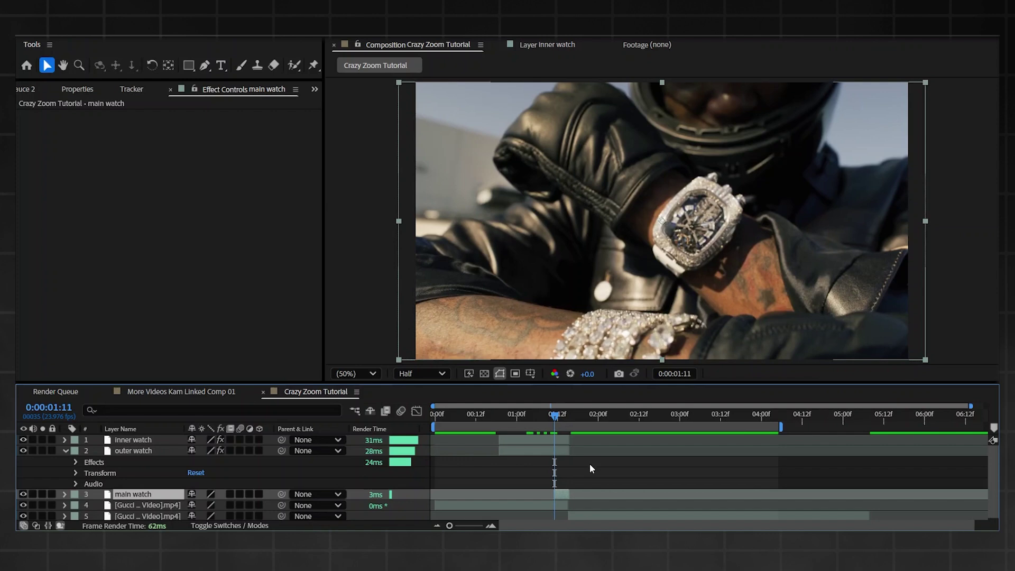
- Trim the ends of the inner watch and outer watch layers to 0:00:01:11, where main watch begins
left_click(562, 452)
left_click(563, 439, "shift")
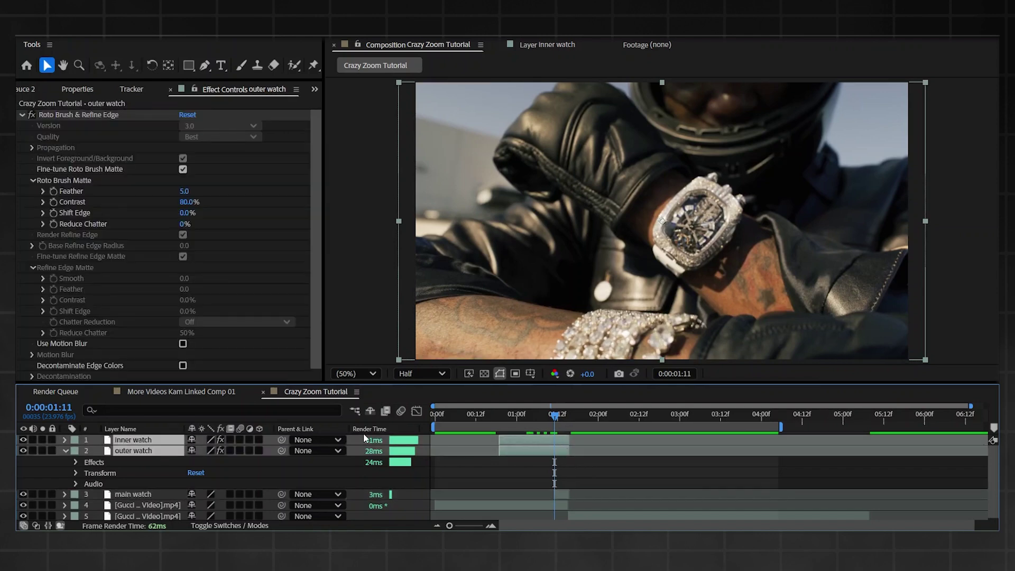
left_click_drag(571, 438, 561, 419)
left_click(588, 475)
scroll(570, 459, "down", 1)
left_click(567, 491)
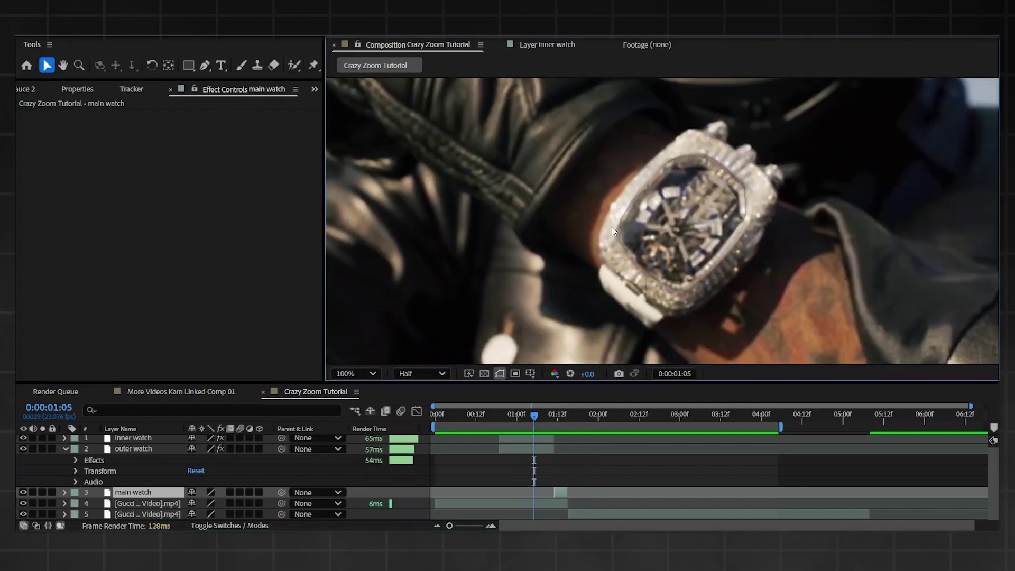
- Set the Roto Brush matte feather to 14.7 on outer watch and 14.1 on inner watch
left_click(659, 277)
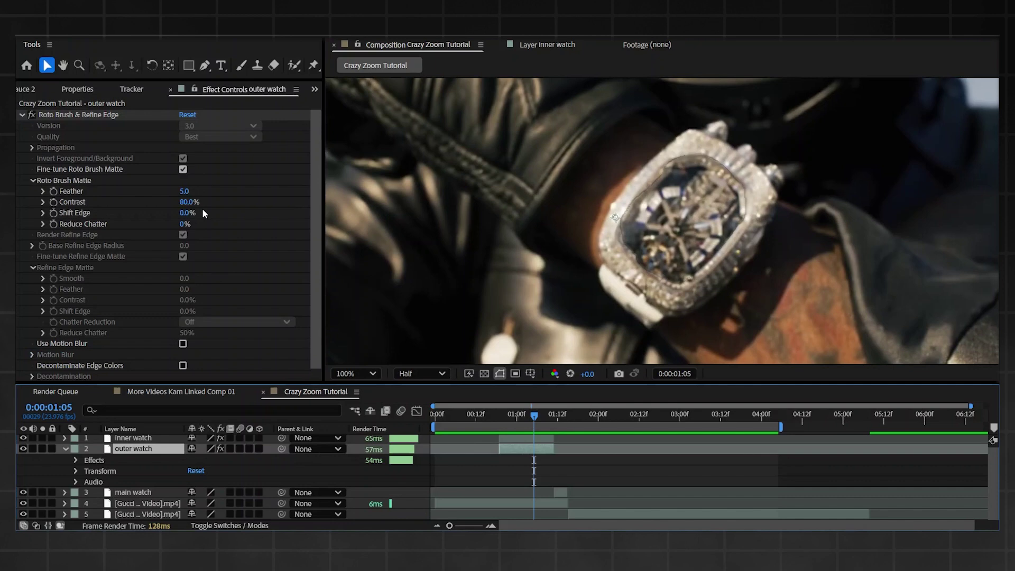
left_click_drag(185, 191, 237, 188)
left_click(523, 438)
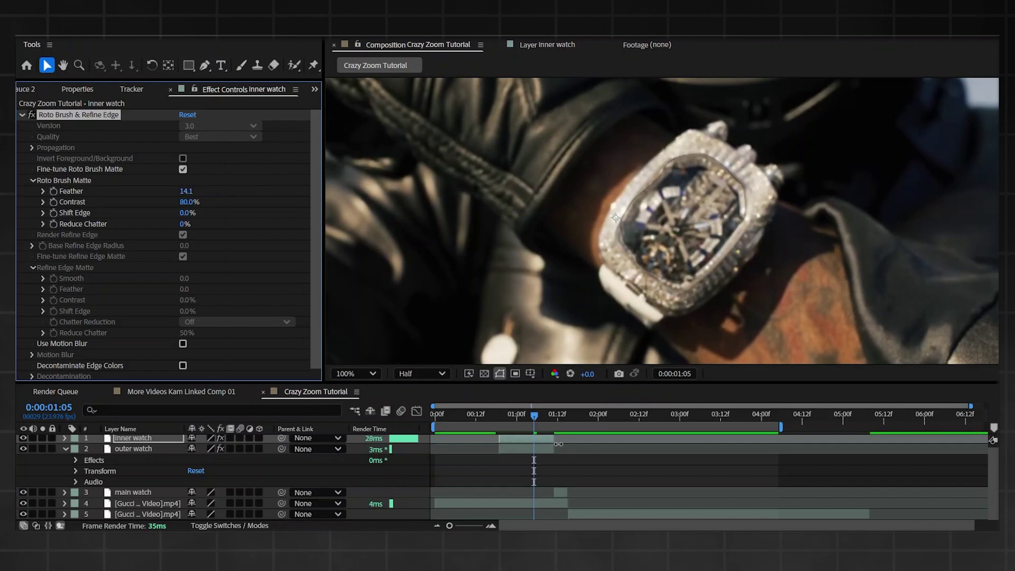
- Make inner watch and outer watch 3D layers, and enable motion blur on the composition's layers
left_click_drag(526, 419, 501, 418)
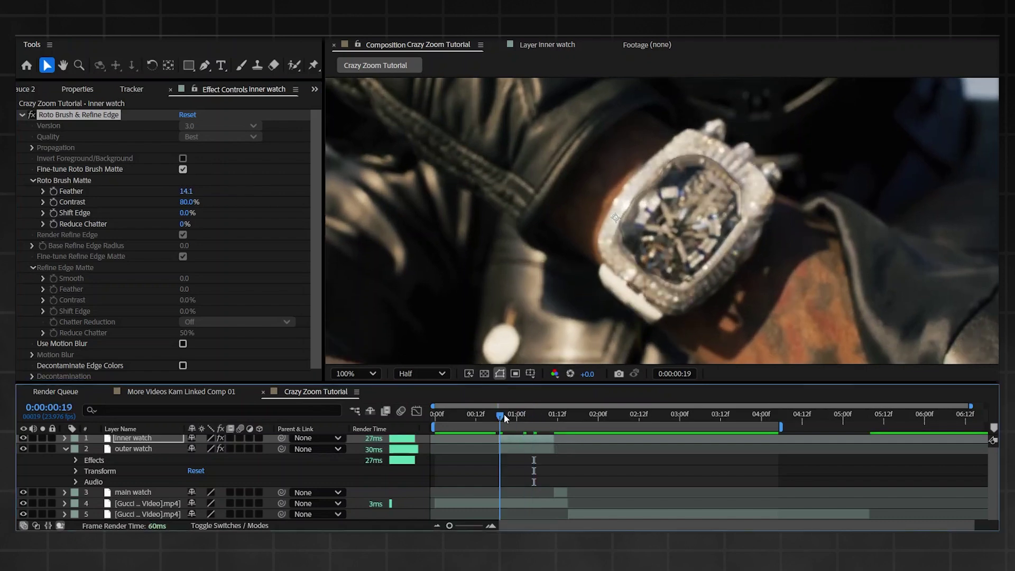
left_click(553, 456)
scroll(274, 454, "up", 1)
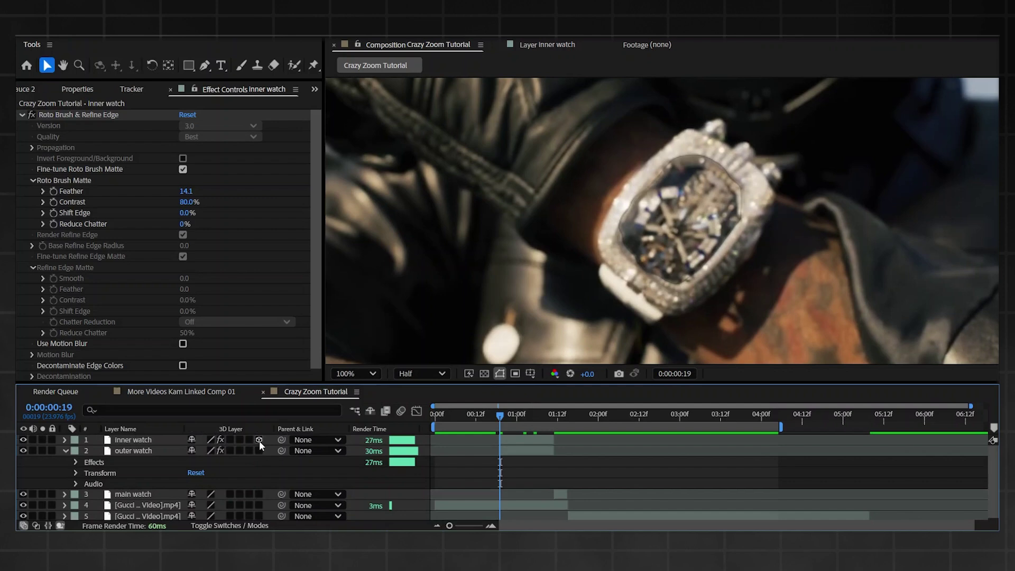
left_click(259, 440)
left_click(259, 450)
left_click(239, 440)
scroll(246, 471, "down", 2)
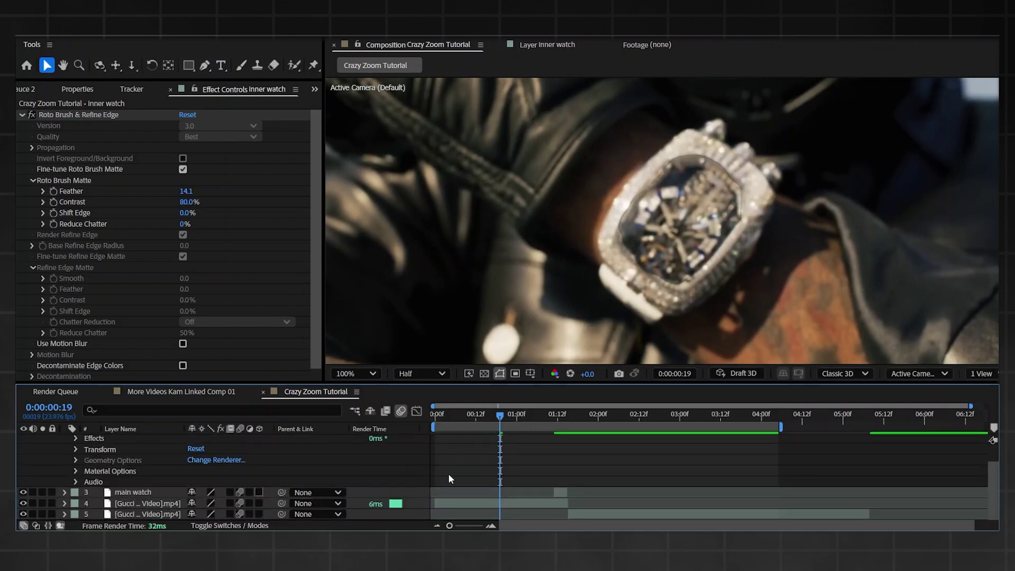
- Add a two-node camera named Camera 1 with a 38.43 mm focal length to the composition
scroll(248, 491, "up", 2)
left_click_drag(502, 425, 500, 418)
right_click(411, 444)
mouse_move(447, 285)
left_click(603, 346)
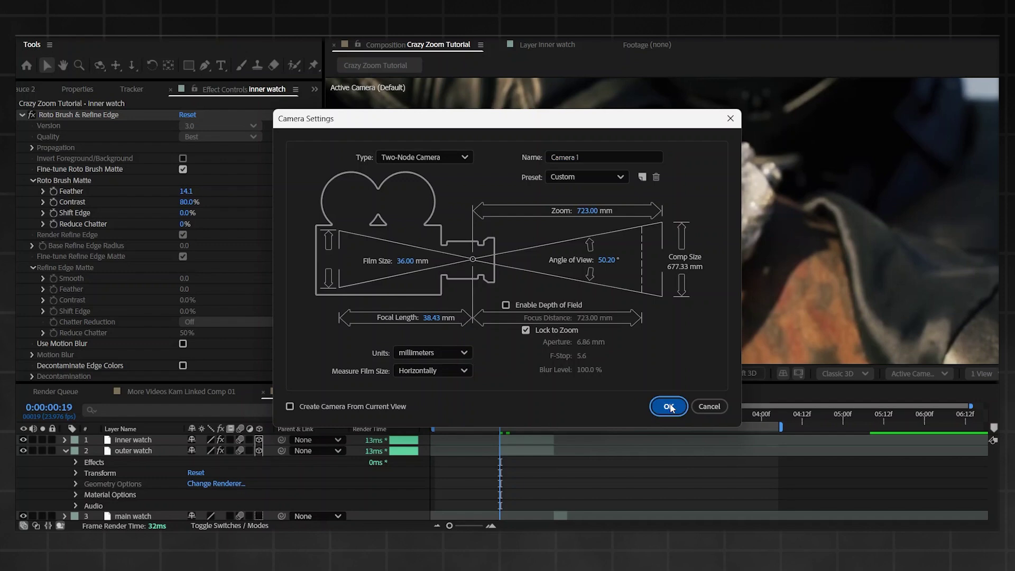
left_click(669, 407)
- Split the camera layer at 0:00:01:11 and delete the part after the split
left_click_drag(512, 410, 555, 420)
key("ctrl+shift+d")
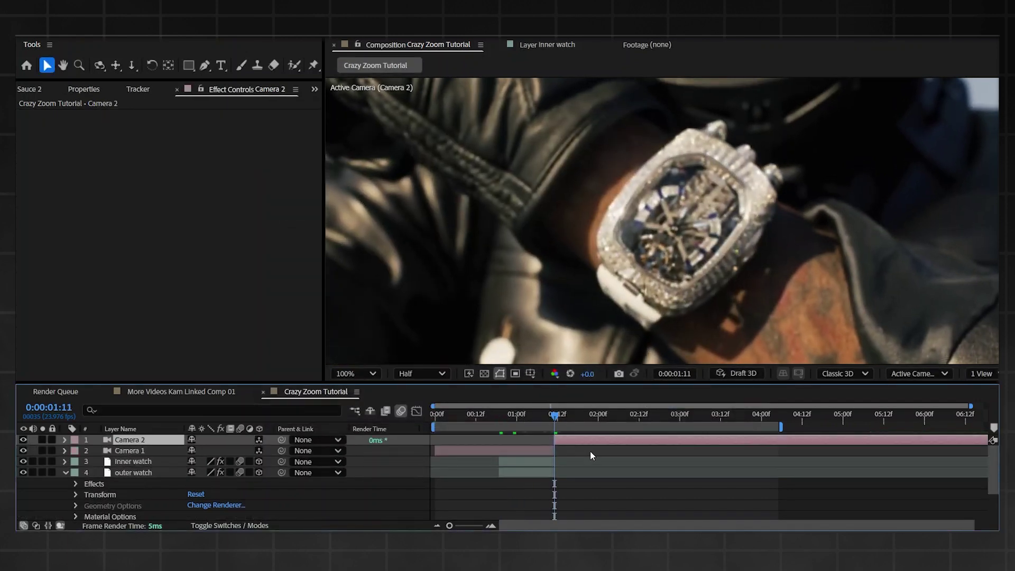
key("Delete")
- Move the inner watch layer below outer watch in the layer stack and collapse the outer watch properties
left_click_drag(550, 418, 521, 416)
left_click(364, 377)
left_click(359, 139)
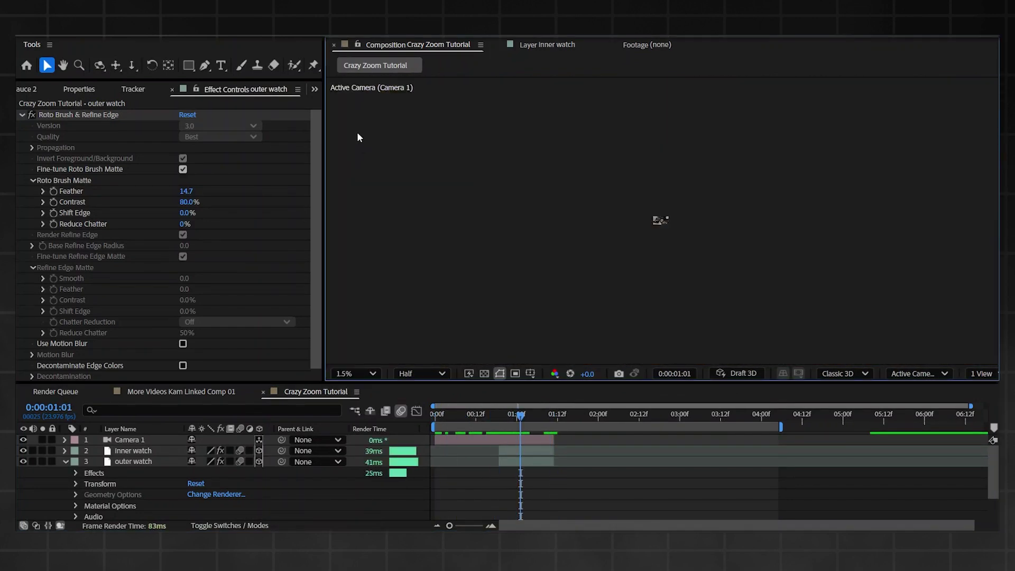
left_click(354, 369)
left_click(126, 452)
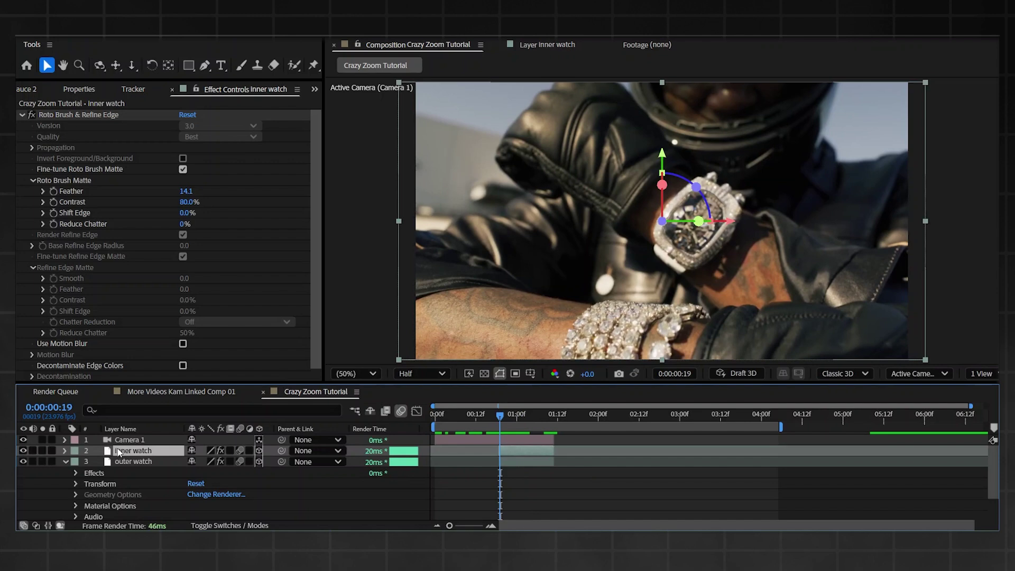
left_click_drag(132, 453, 122, 468)
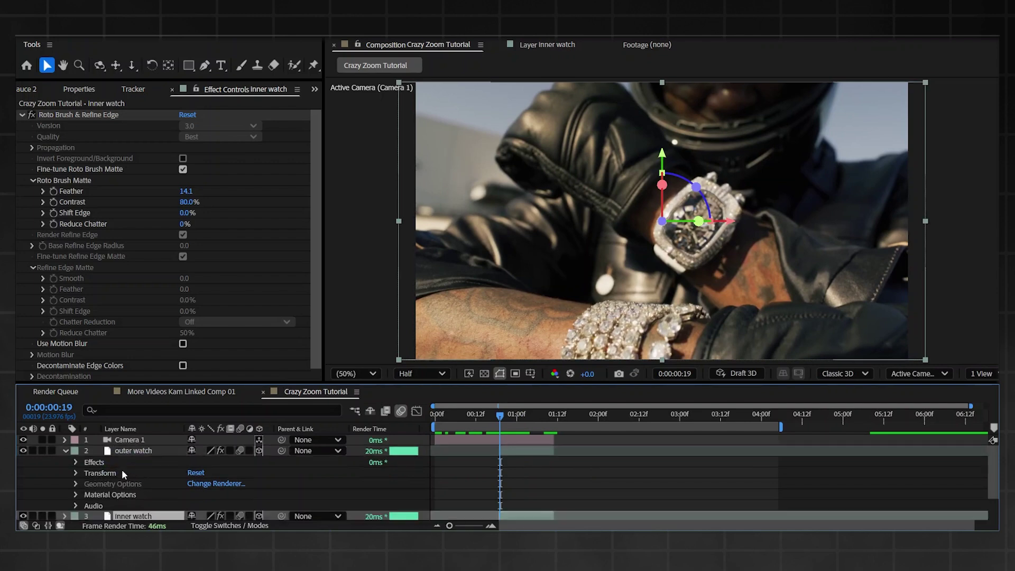
left_click(66, 451)
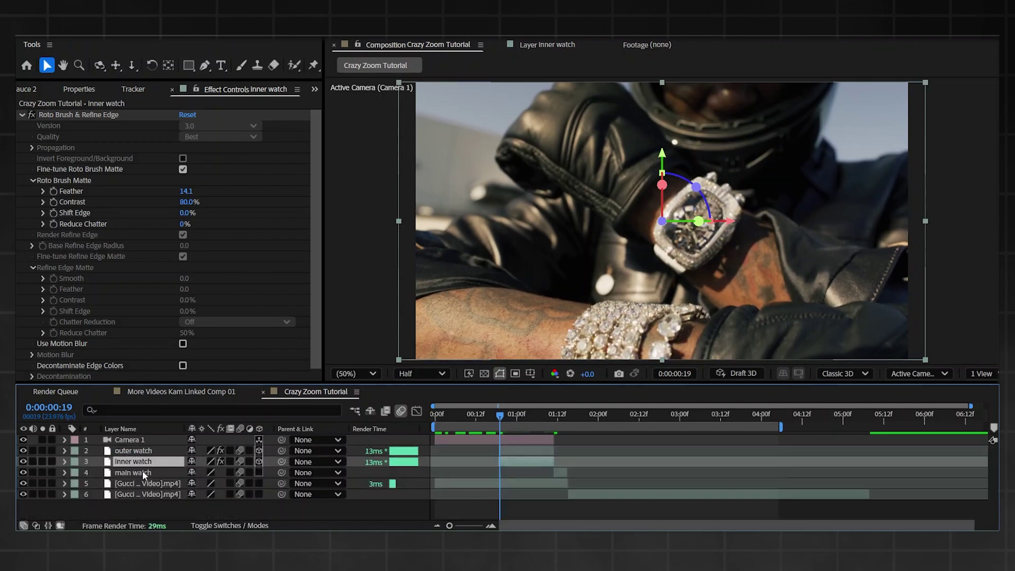
- Set the inner watch layer's Z position to 2
key("p")
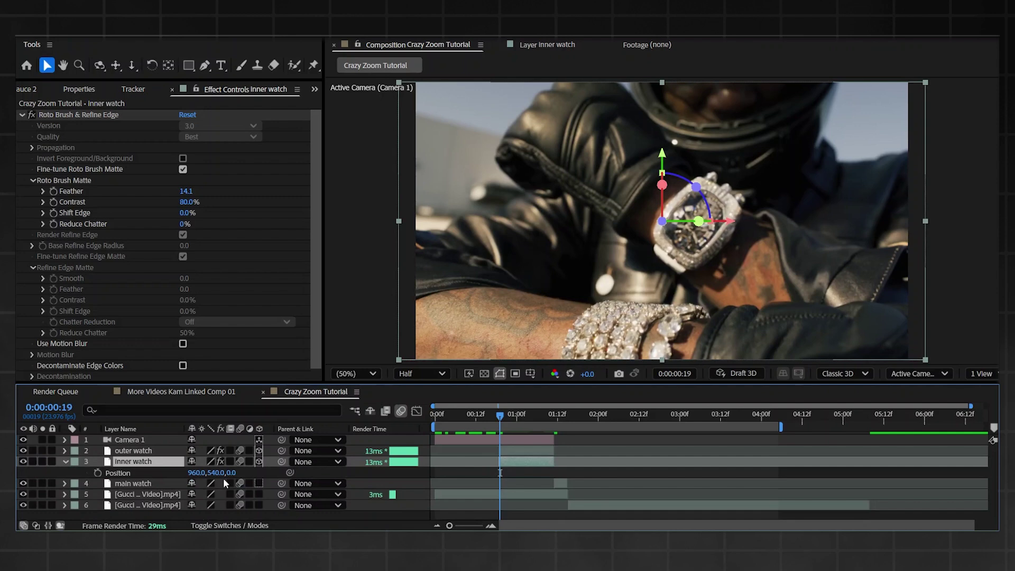
left_click(231, 473)
key("Return")
- Try moving the inner watch layer freely within the composition view, and undo the move
scroll(657, 283, "up", 2)
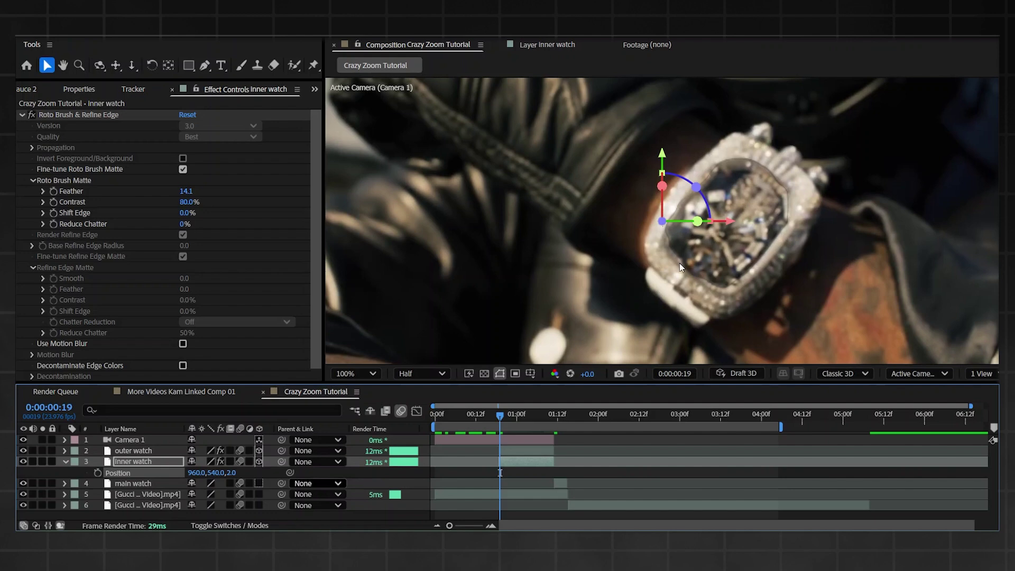
left_click_drag(664, 222, 716, 165)
key("ctrl+z")
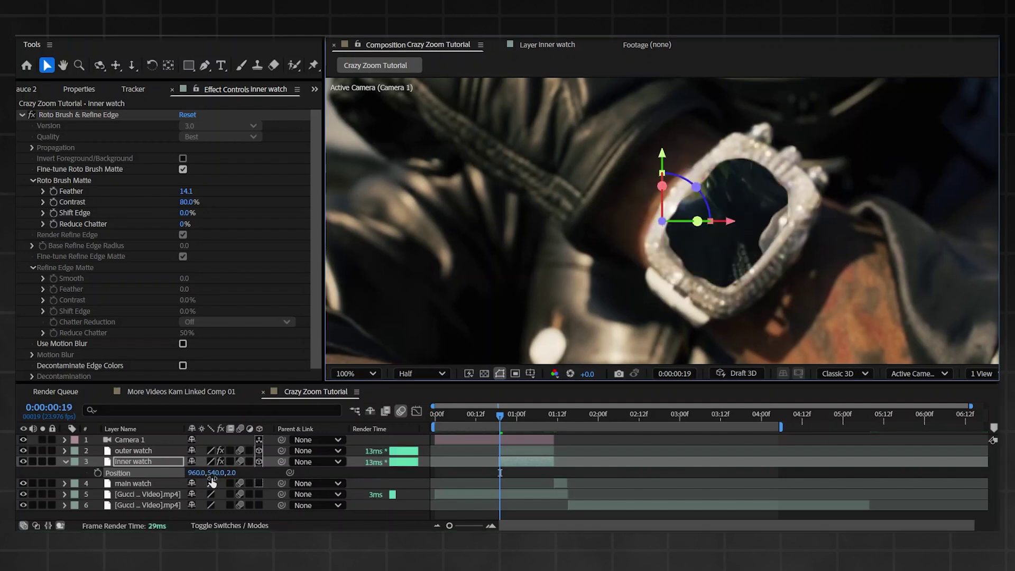
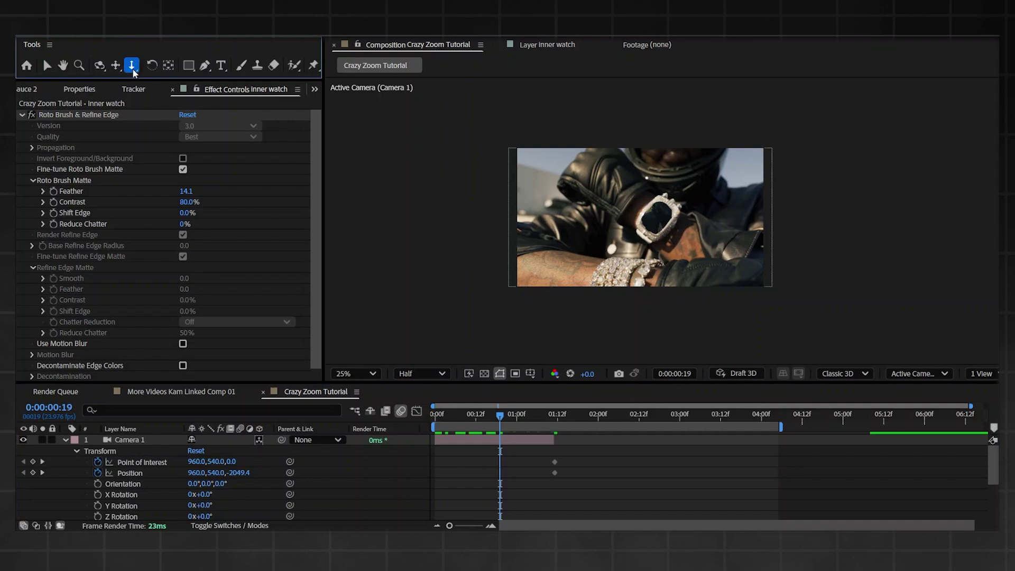
- Dolly and pan the camera at 0:00:00:19 into the watch dial to about 1083.8, 528.1, -100.9, then preview the zoom
left_click_drag(573, 193, 573, 209)
left_click_drag(658, 220, 652, 198)
left_click_drag(642, 214, 591, 178)
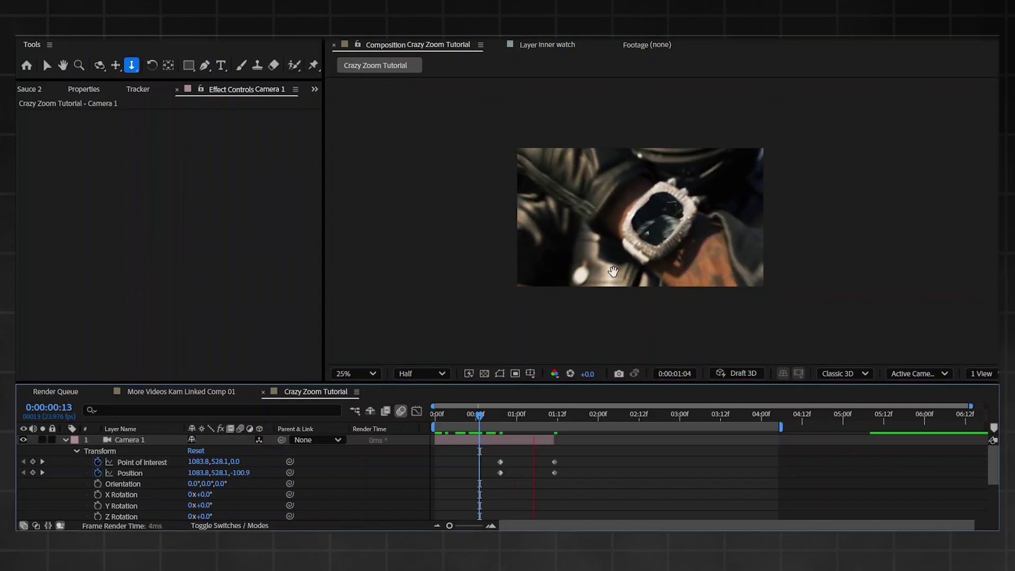
key("space")
left_click(496, 418)
key("space")
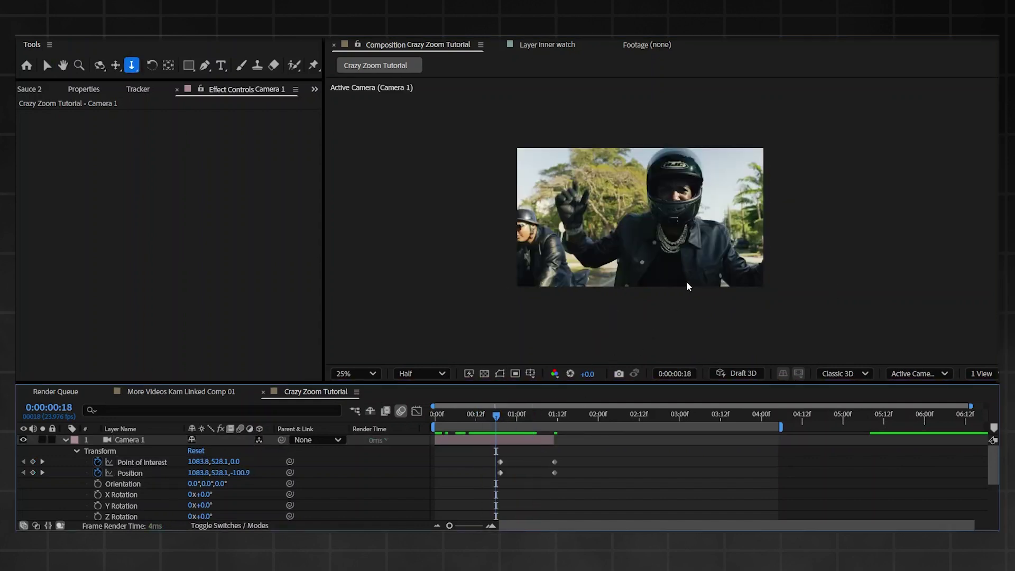
- Apply Easy Ease to all of the camera's Point of Interest and Position keyframes and open the Graph Editor
key("v")
left_click_drag(547, 465, 473, 480)
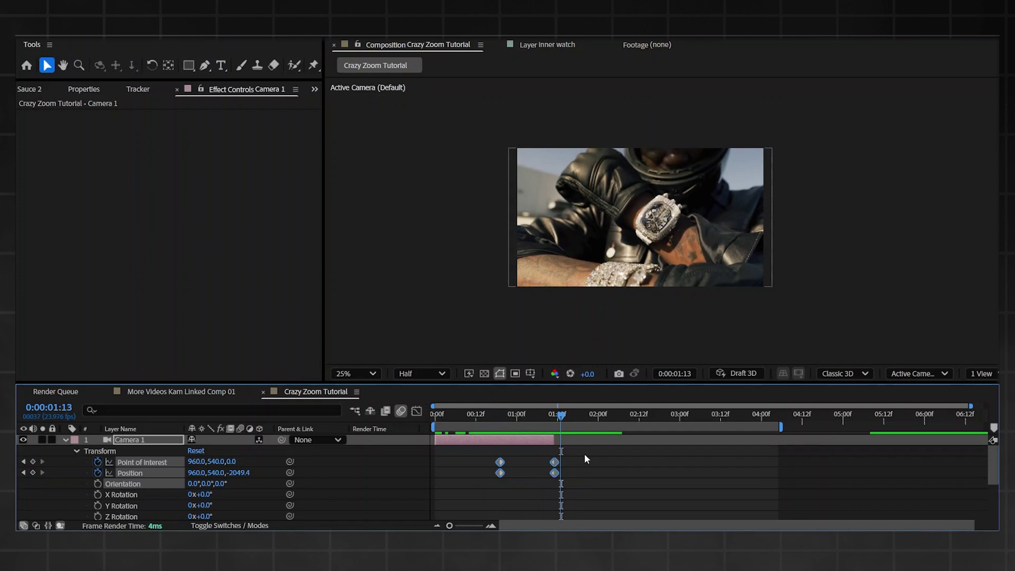
key("F9")
left_click(417, 411)
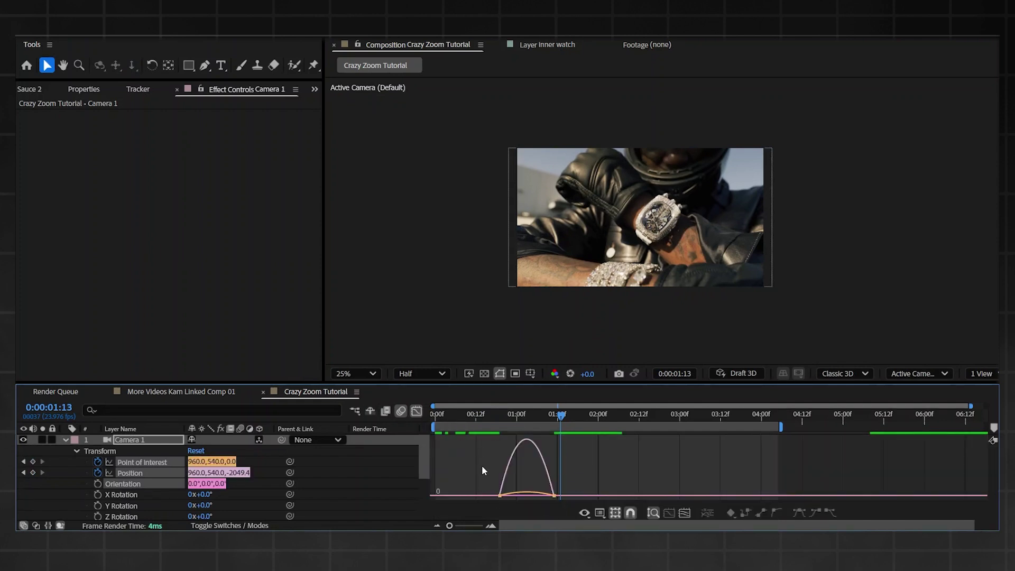
- Try the value graph for the camera keyframes and return to the speed graph
left_click(599, 512)
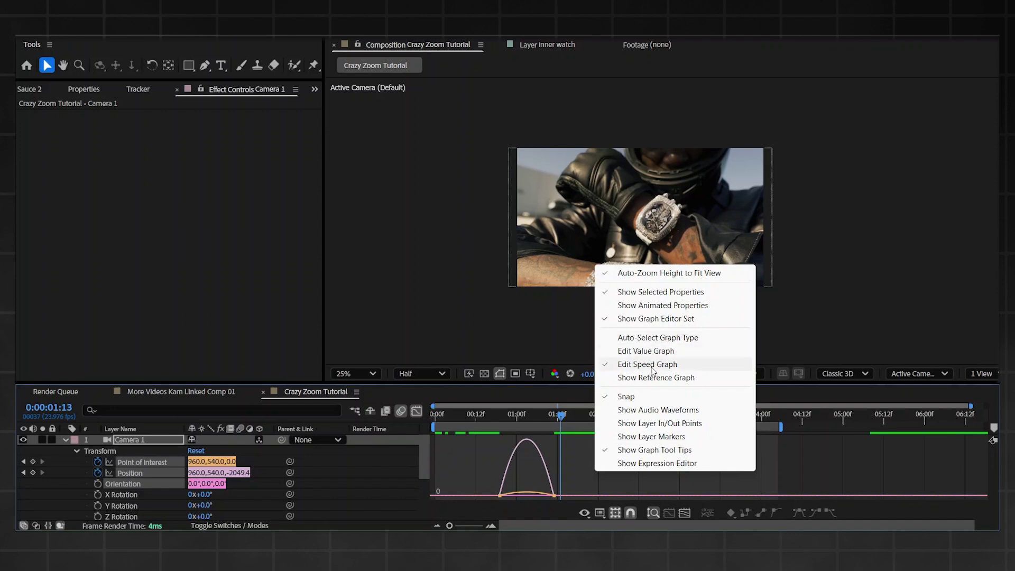
left_click(653, 351)
right_click(591, 479)
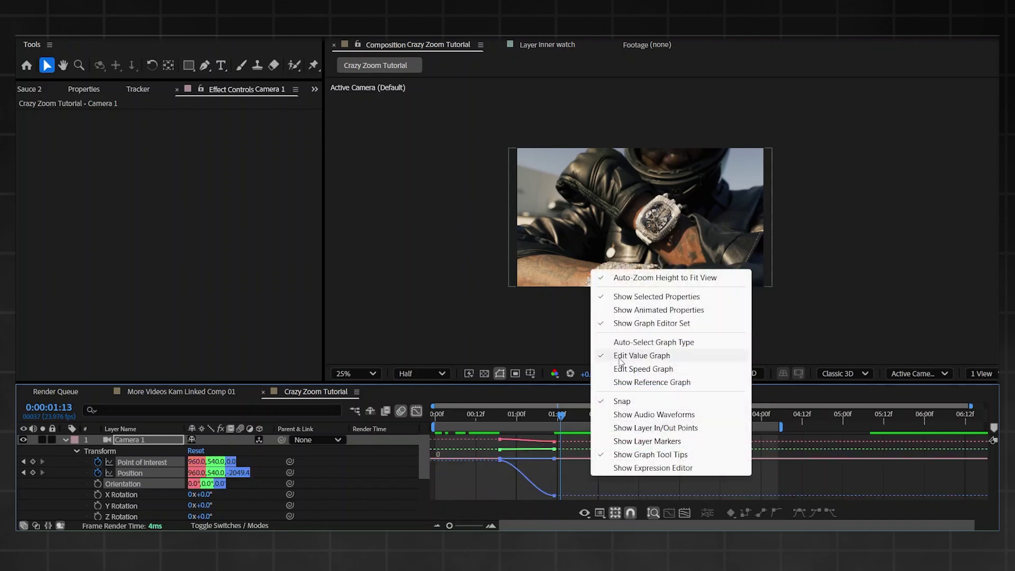
left_click(635, 369)
- Extend the incoming influence of the camera's final keyframes in the speed graph so the movement peaks early and slows gradually
left_click_drag(562, 488, 548, 498)
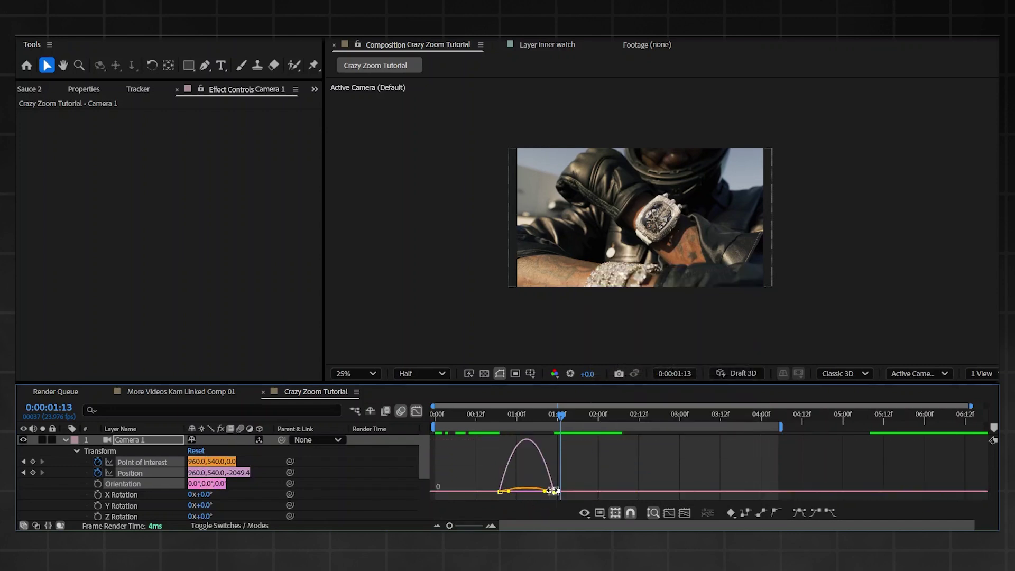
left_click(490, 525)
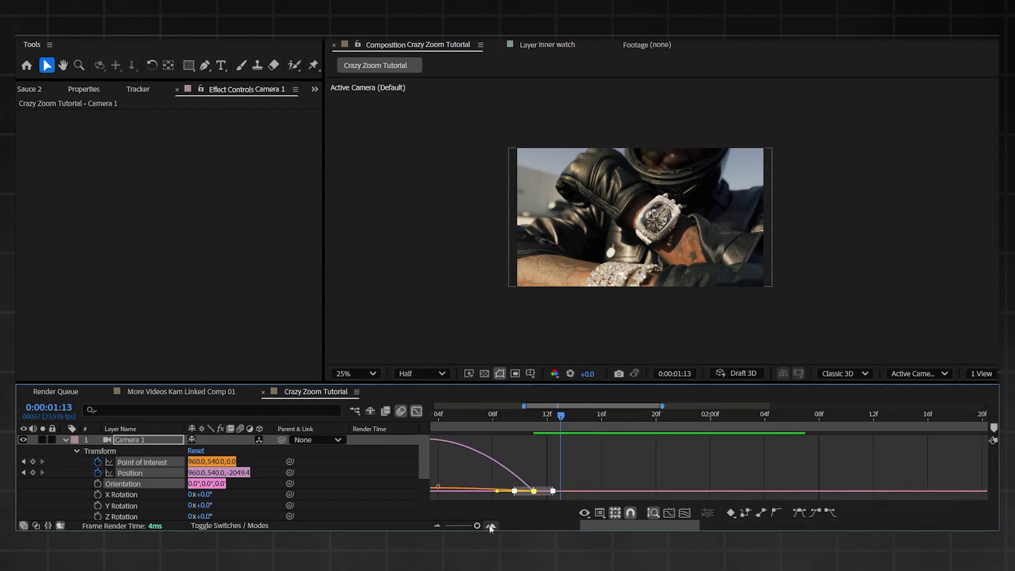
left_click_drag(610, 525, 575, 528)
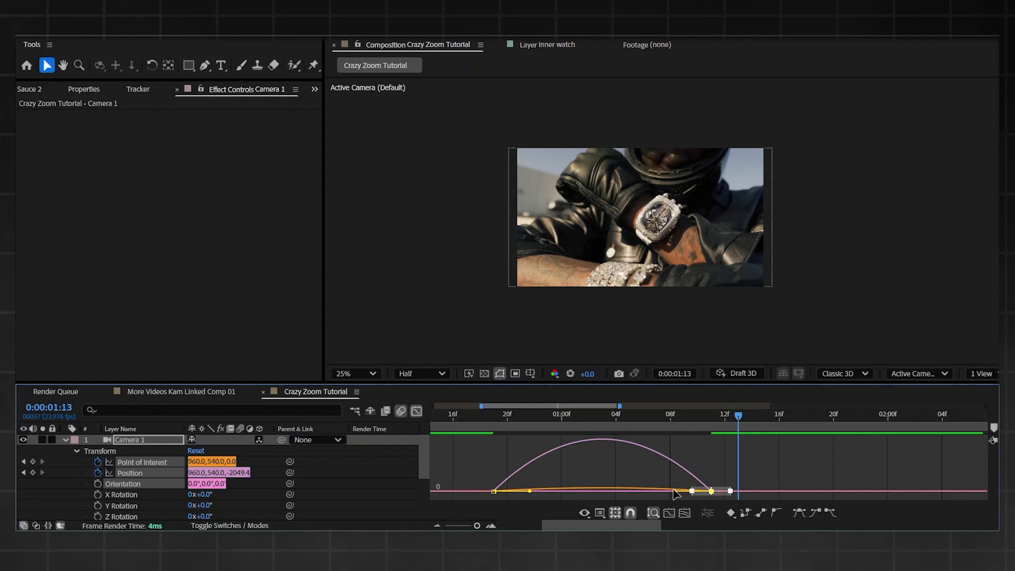
left_click_drag(674, 491, 625, 496)
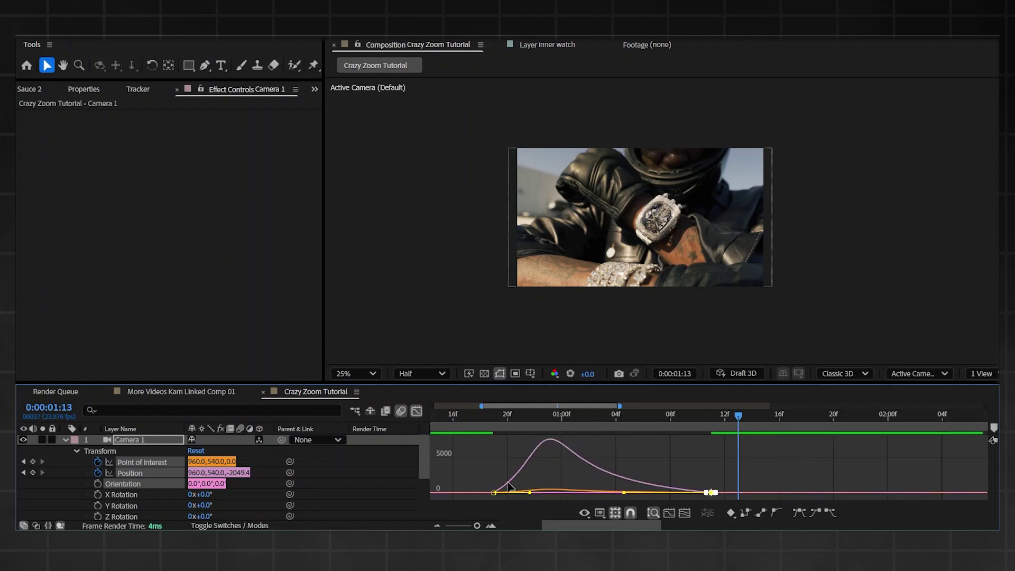
left_click(613, 497)
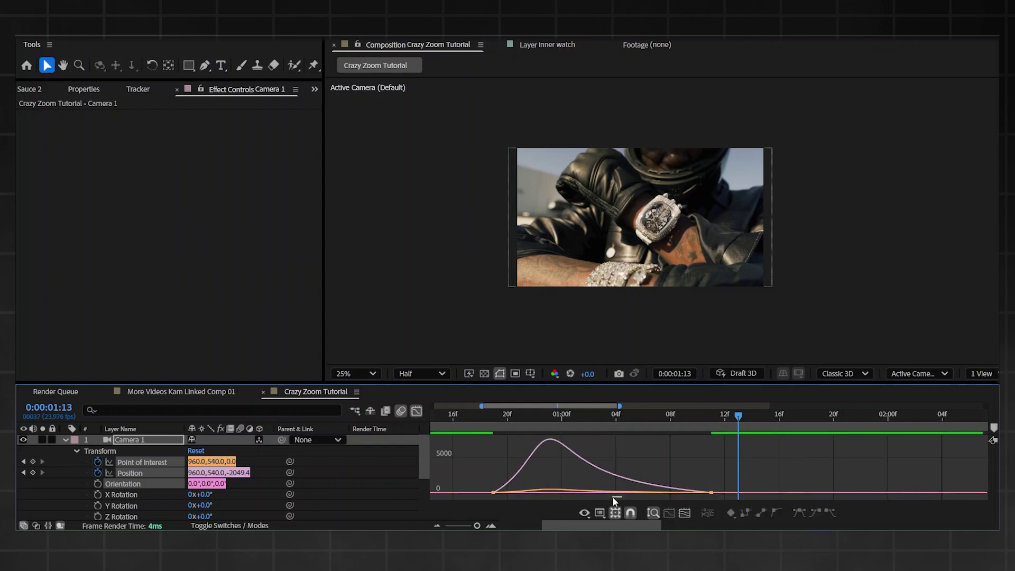
left_click_drag(750, 470, 621, 490)
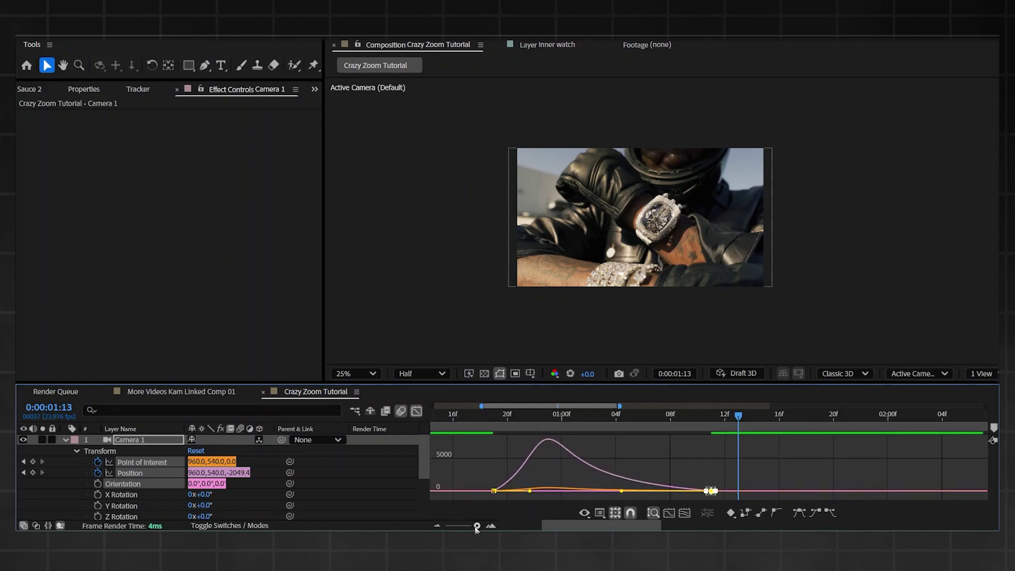
left_click_drag(477, 526, 475, 527)
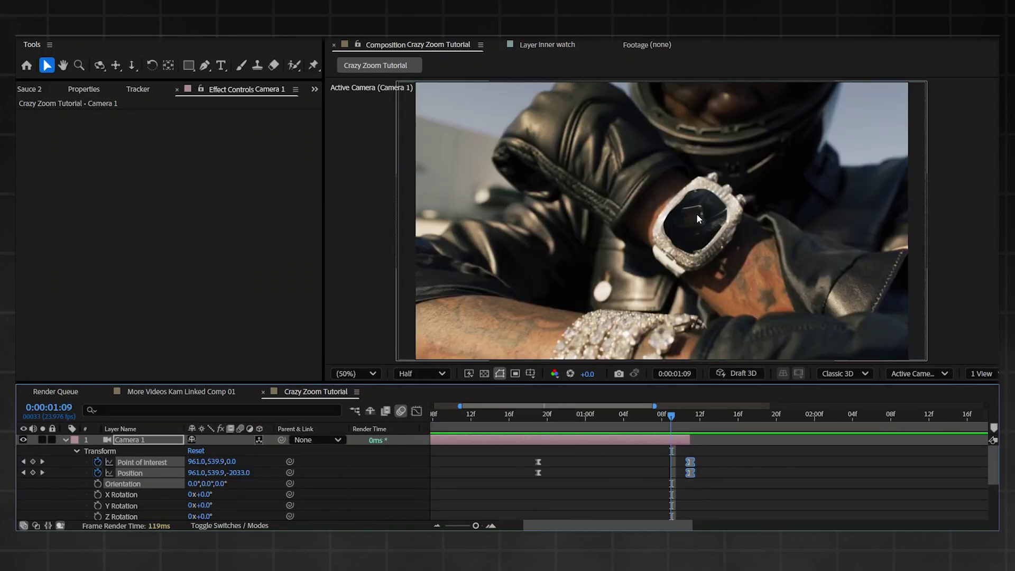
- Check the inner watch's visibility and its cut to main watch, and add an inner watch Position keyframe at 0:00:01:11
scroll(747, 464, "down", 2)
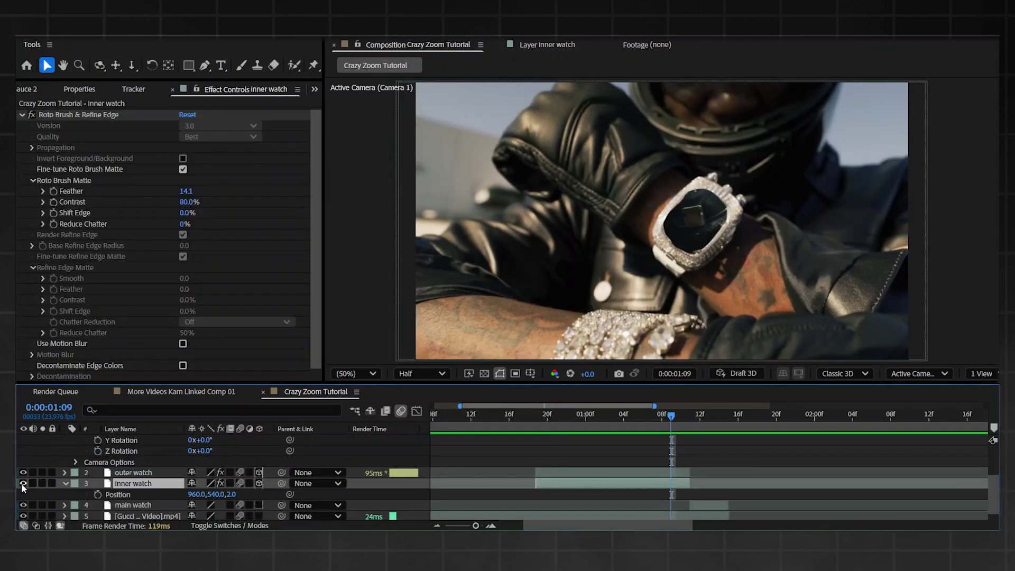
left_click(23, 483)
left_click_drag(631, 420, 687, 422)
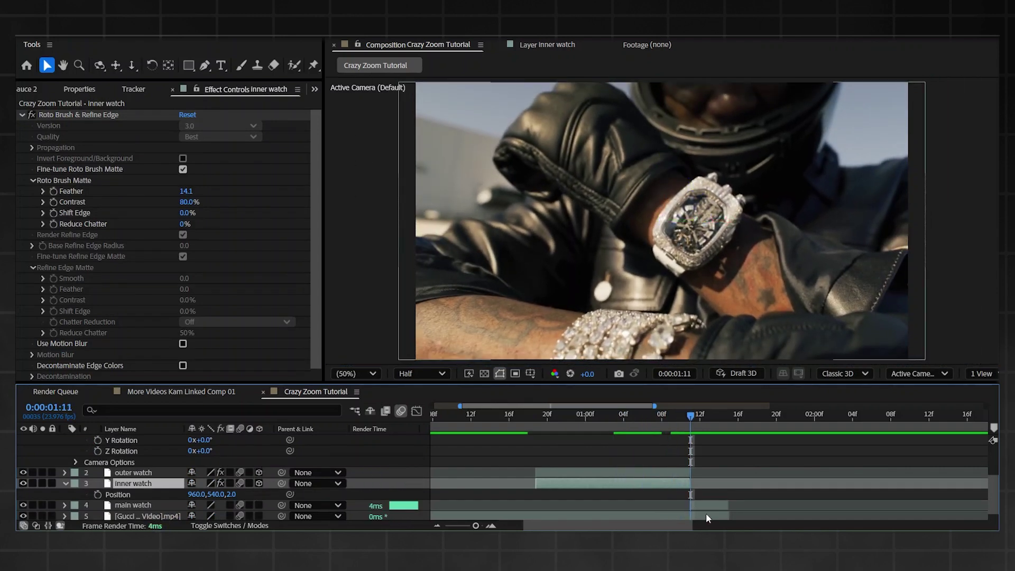
scroll(706, 512, "down", 1)
left_click(702, 492)
left_click(706, 416)
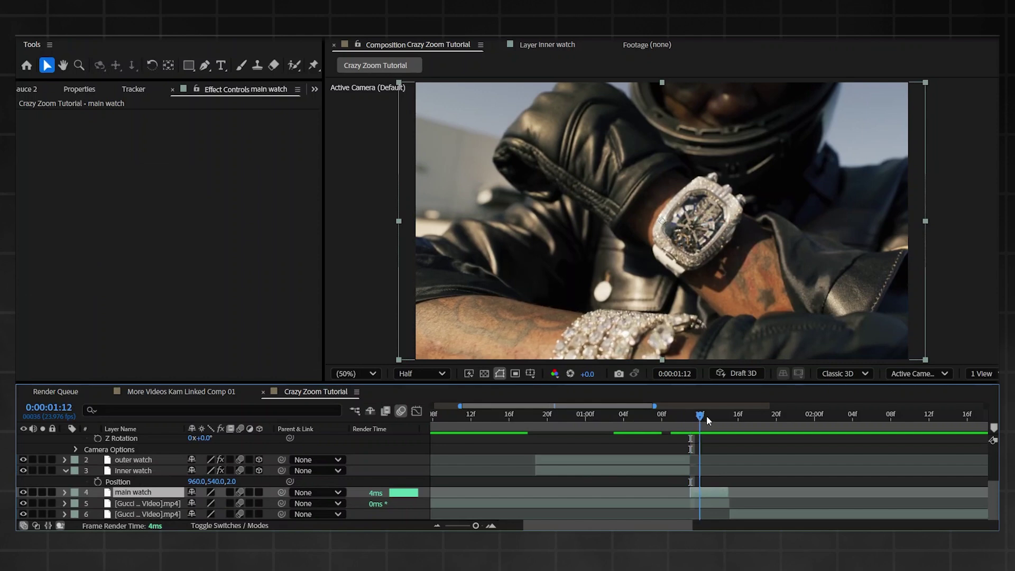
left_click(688, 417)
left_click(674, 471)
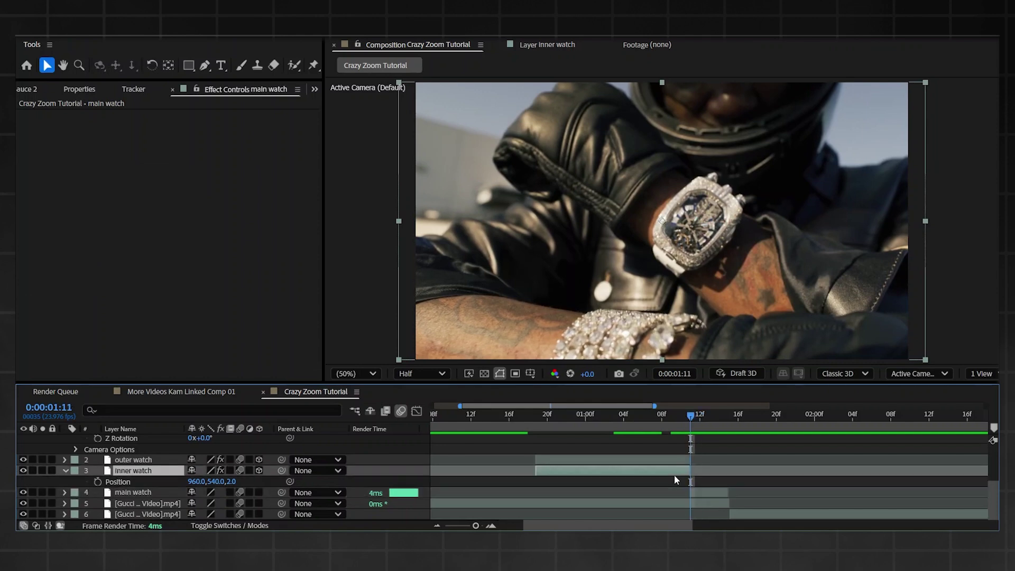
left_click(97, 481)
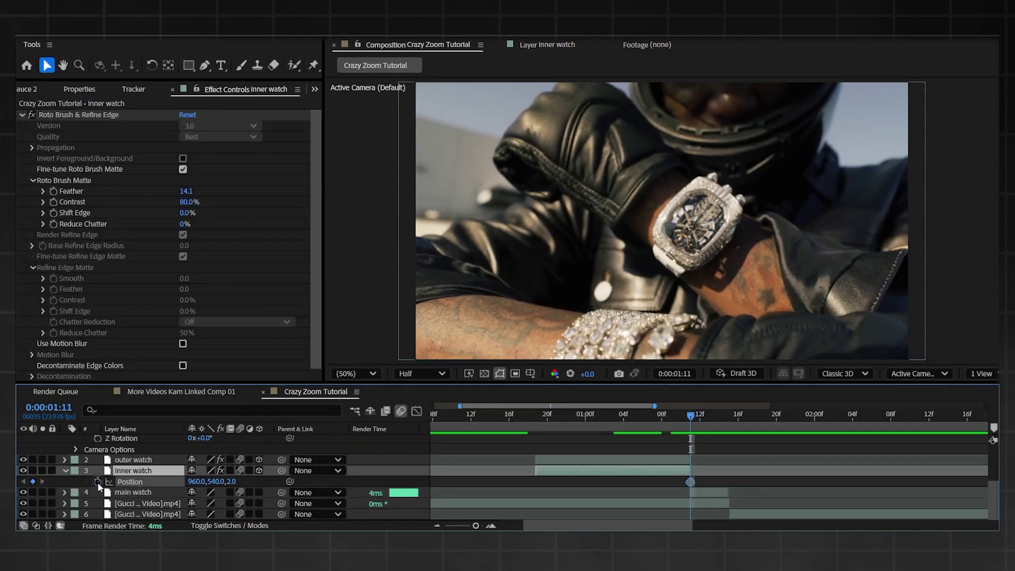
left_click(702, 491)
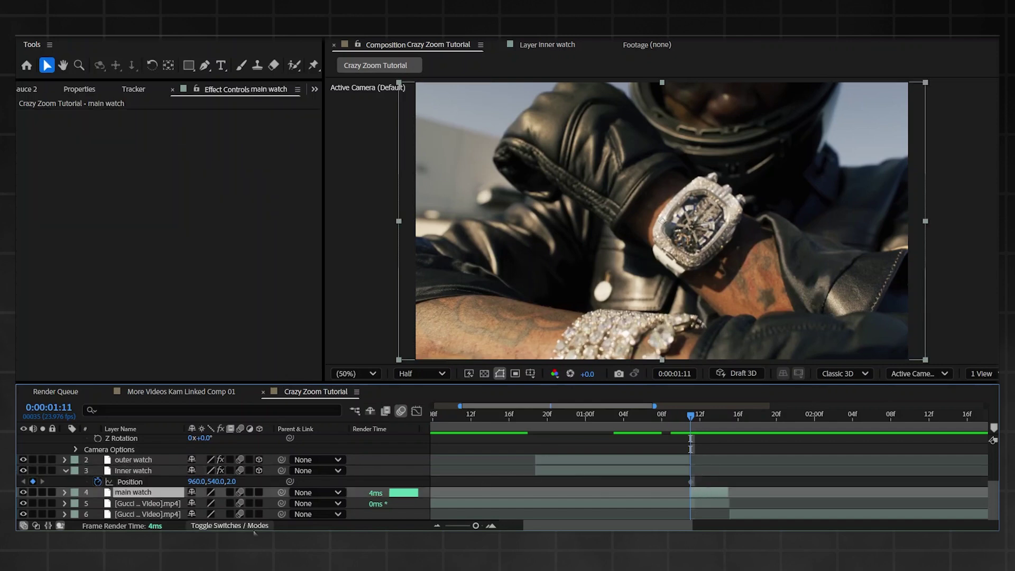
- Reposition the inner watch in the composition view at 0:00:01:06 to create an earlier Position keyframe
left_click_drag(684, 415, 646, 425)
left_click(654, 471)
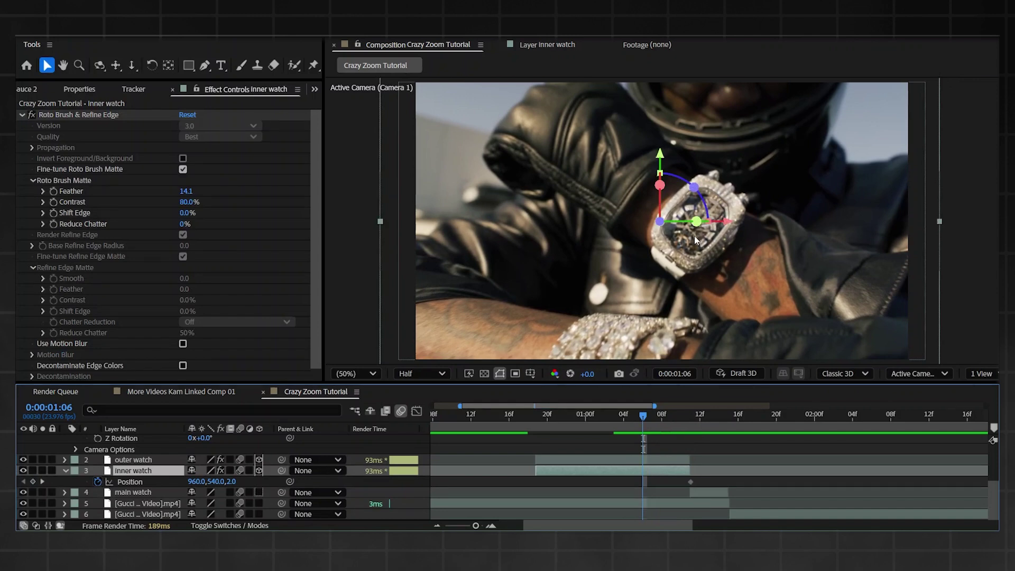
scroll(688, 228, "up", 1)
left_click_drag(677, 216, 664, 150)
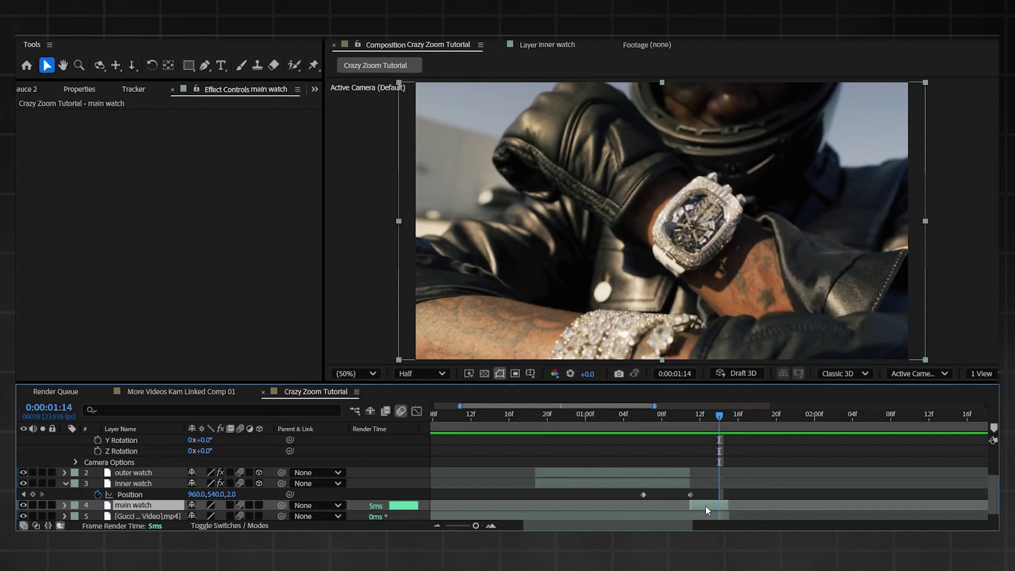
- Shift the camera's Point of Interest and Position keyframes to run from 0:00:00:23 to 0:00:01:15
scroll(711, 496, "down", 1)
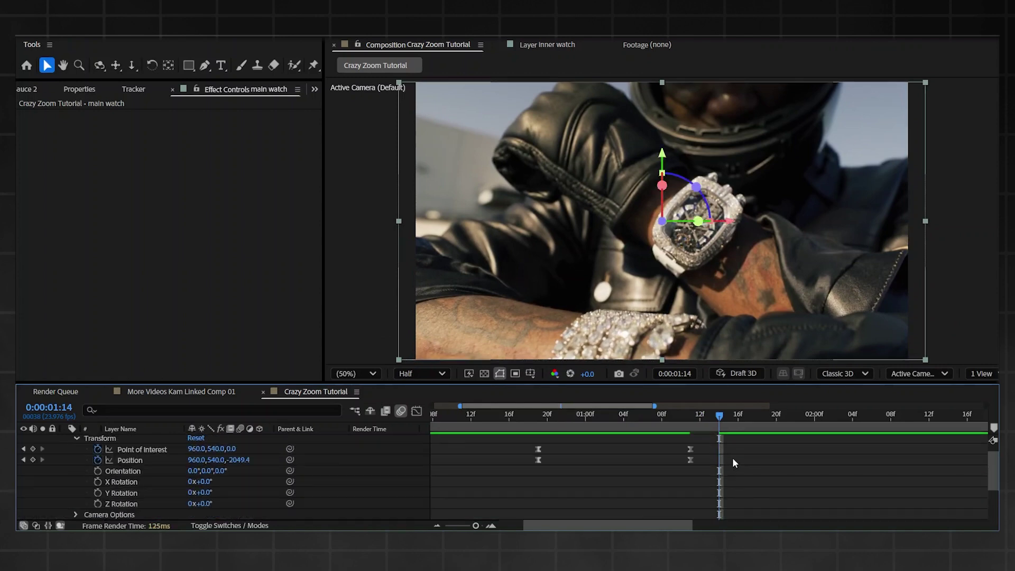
left_click_drag(690, 444, 575, 464)
scroll(733, 451, "down", 3)
scroll(702, 469, "up", 4)
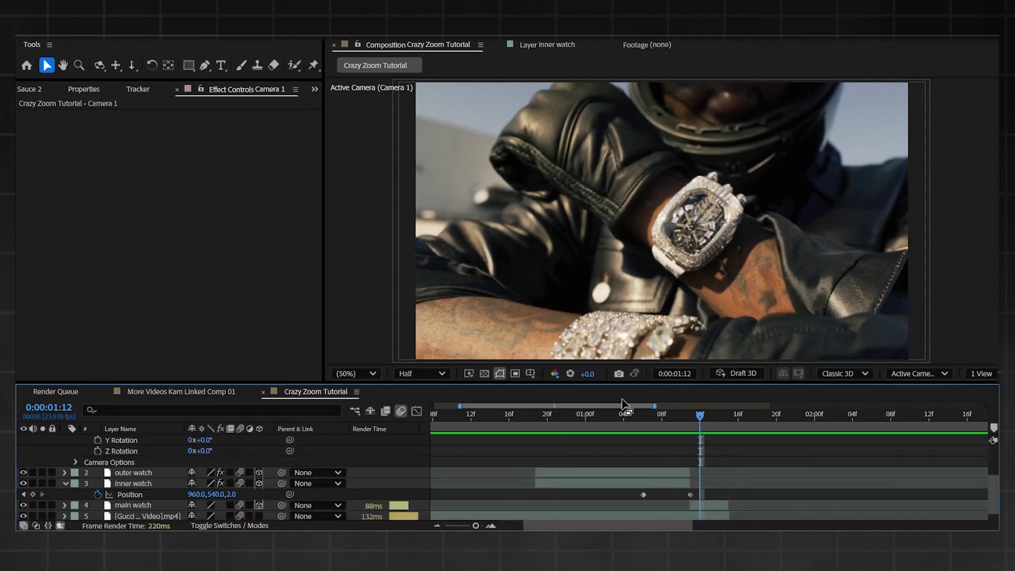
- Slightly shorten the incoming influence of the camera's final keyframes in the speed graph and close the Graph Editor
scroll(657, 455, "up", 4)
left_click_drag(751, 456, 528, 485)
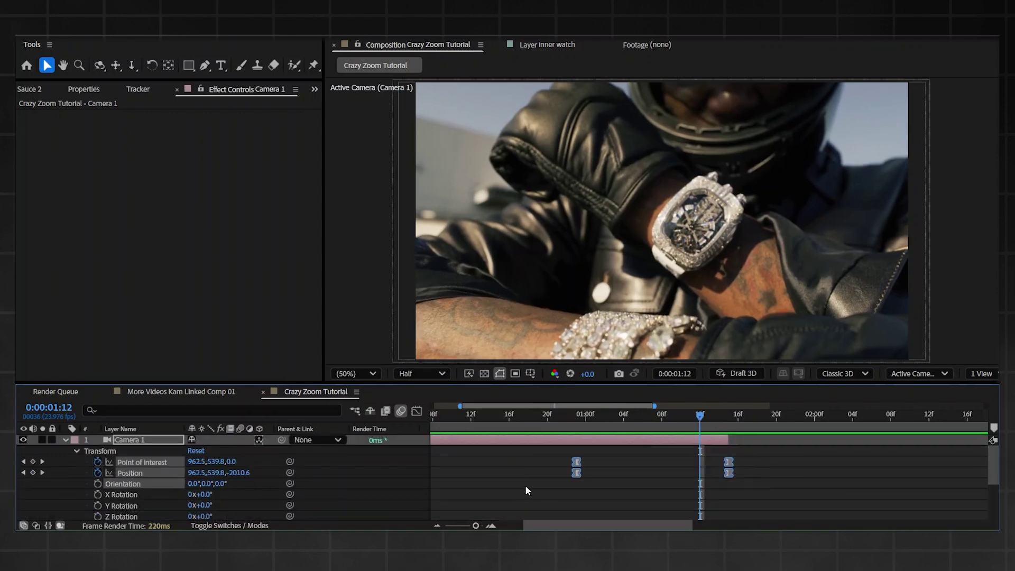
left_click(415, 412)
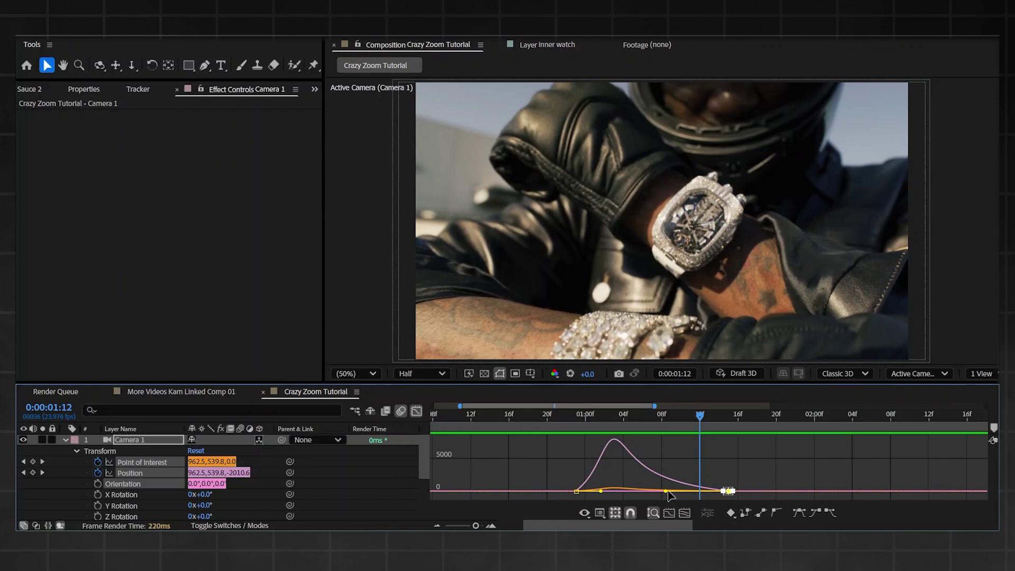
left_click_drag(665, 492, 675, 489)
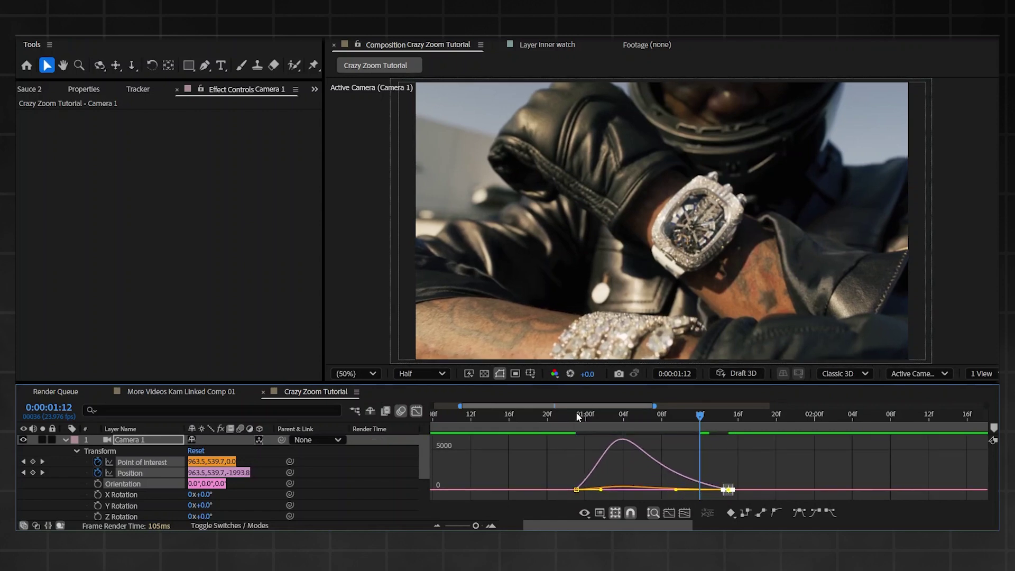
key("j")
left_click(417, 410)
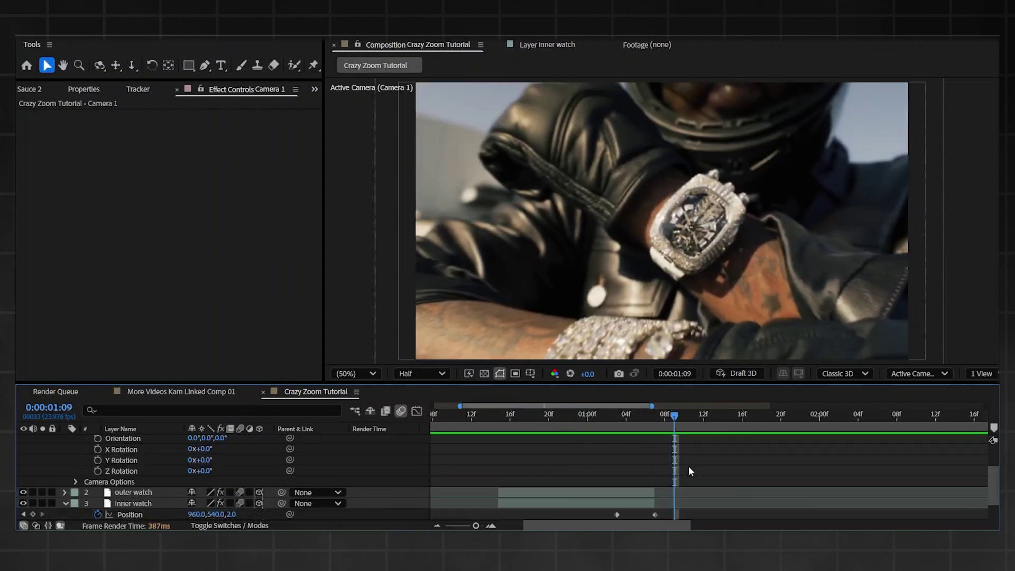
- Apply Easy Ease to both Position keyframes of the inner watch layer and scrub through the movement
scroll(688, 465, "up", 3)
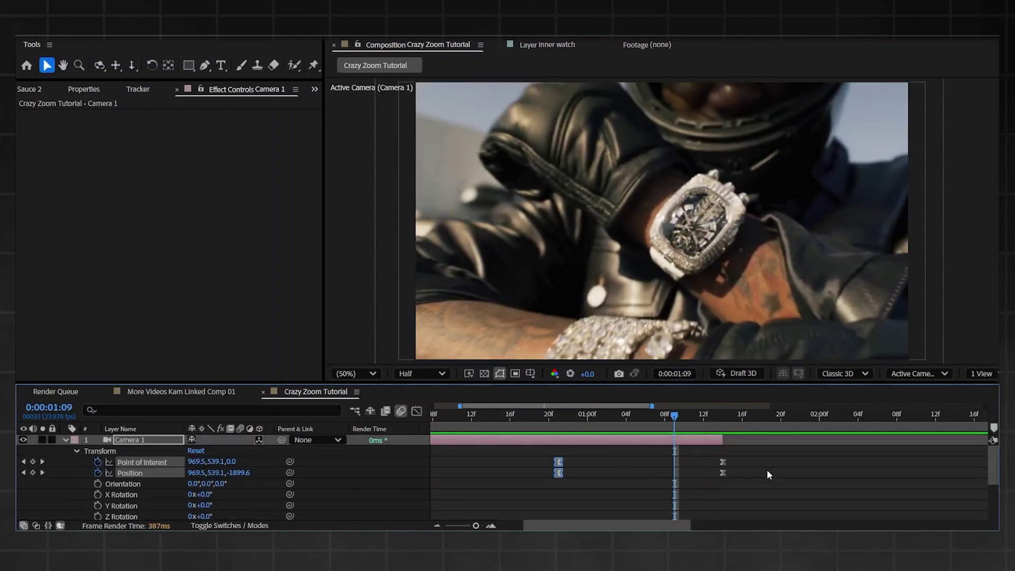
scroll(763, 465, "down", 3)
left_click(653, 494)
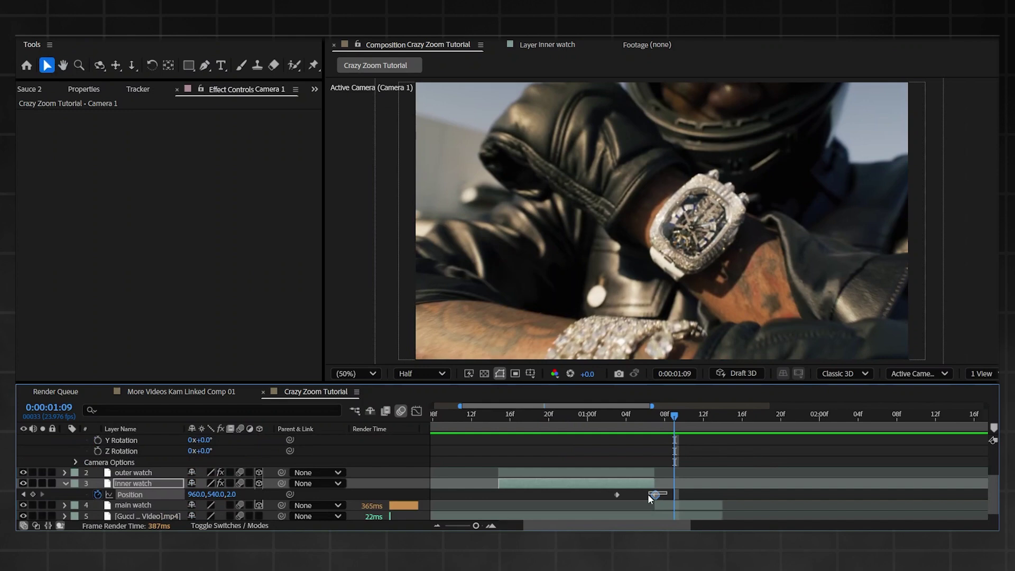
left_click(614, 495, "shift")
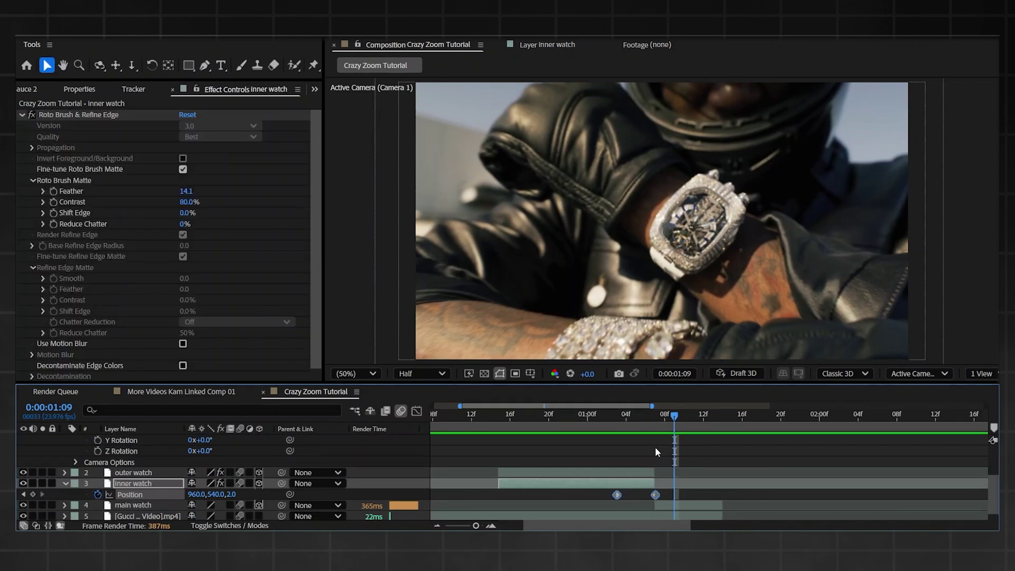
key("F9")
mouse_move(630, 417)
left_mouse_down()
mouse_move(617, 415)
mouse_move(646, 415)
left_mouse_up()
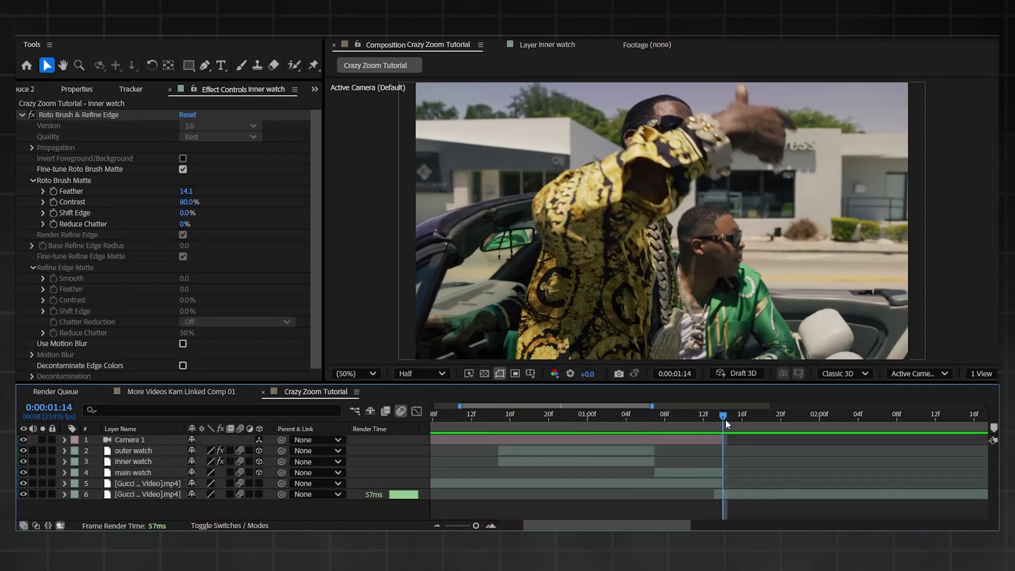
- Duplicate the inner watch layer and slide the copy later in time so it spans 0:00:01:14, with its Position property revealed
mouse_move(725, 420)
left_mouse_down()
mouse_move(737, 418)
mouse_move(724, 420)
left_mouse_up()
left_click(636, 463)
key("ctrl+d")
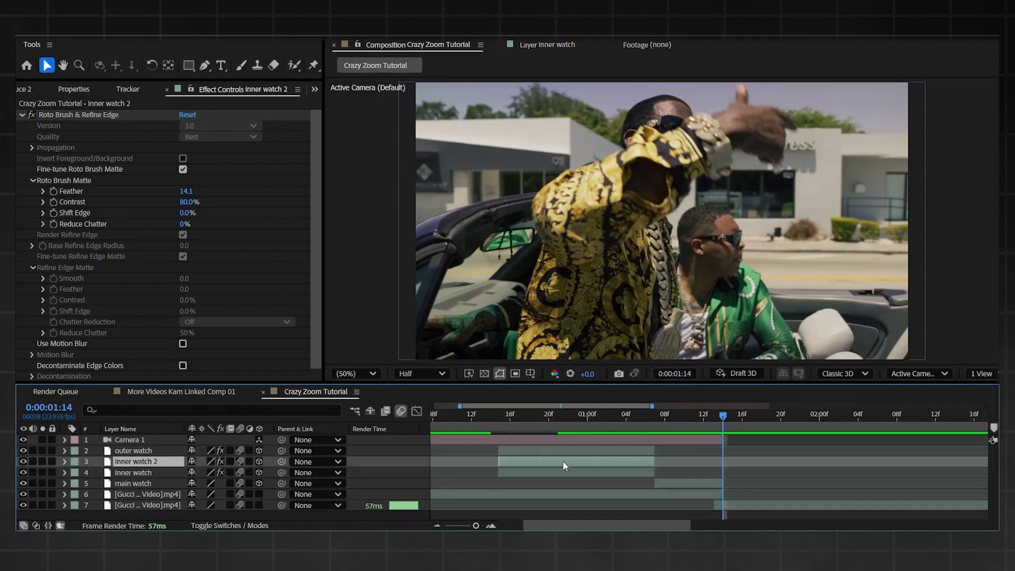
left_click_drag(563, 462, 761, 461)
key("p")
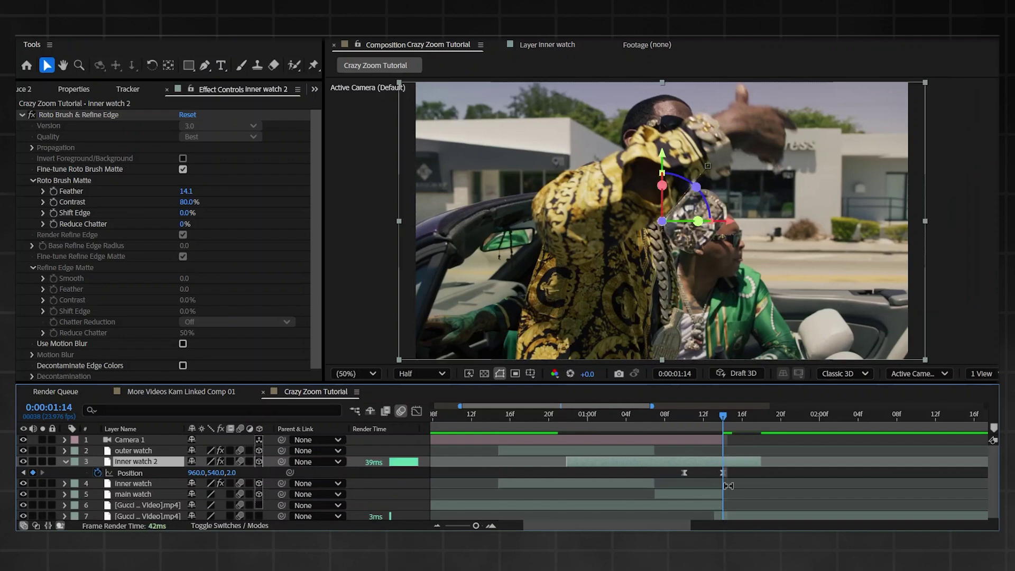
- Freeze the duplicated inner watch layer on its frame at 0:00:01:14 and delete both of its Position keyframes
right_click(736, 464)
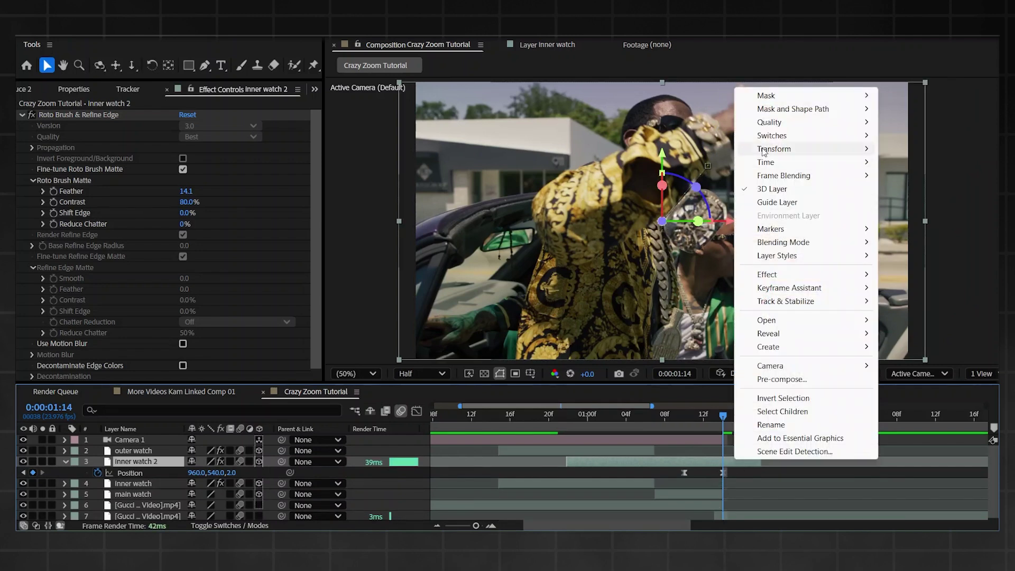
mouse_move(769, 163)
left_click(623, 202)
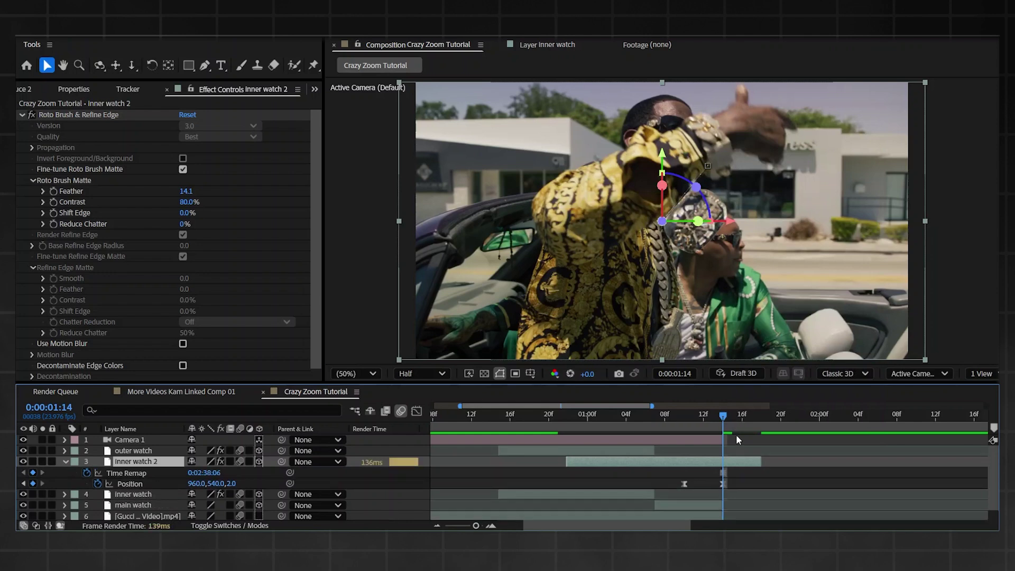
mouse_move(720, 414)
left_mouse_down()
mouse_move(675, 417)
mouse_move(721, 417)
left_mouse_up()
left_click_drag(737, 483, 654, 487)
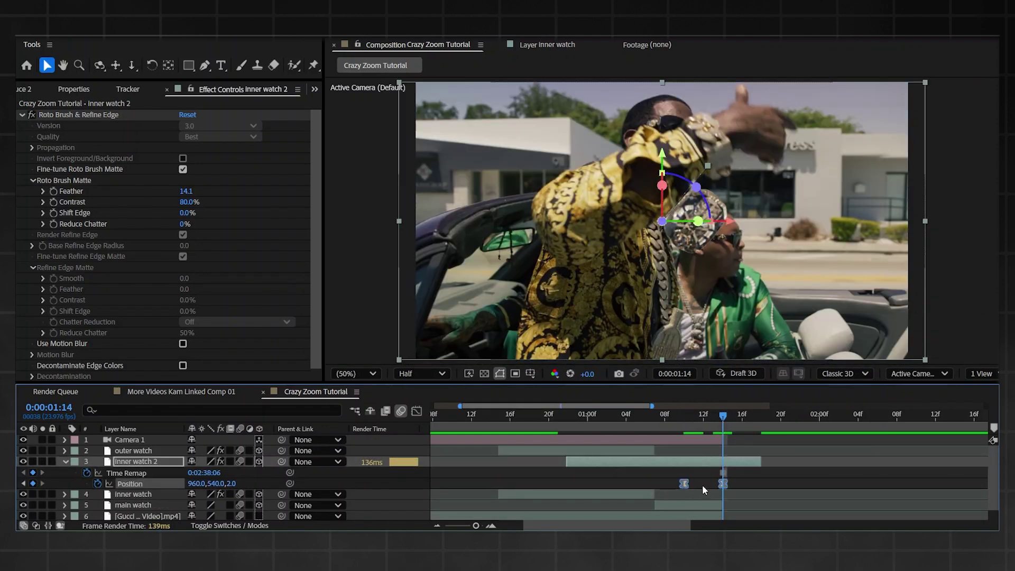
key("Delete")
- Shift and trim the frozen layer to run from 0:00:01:14 to about 0:00:01:22 and rename it "watch drop"
left_click_drag(735, 460, 821, 458)
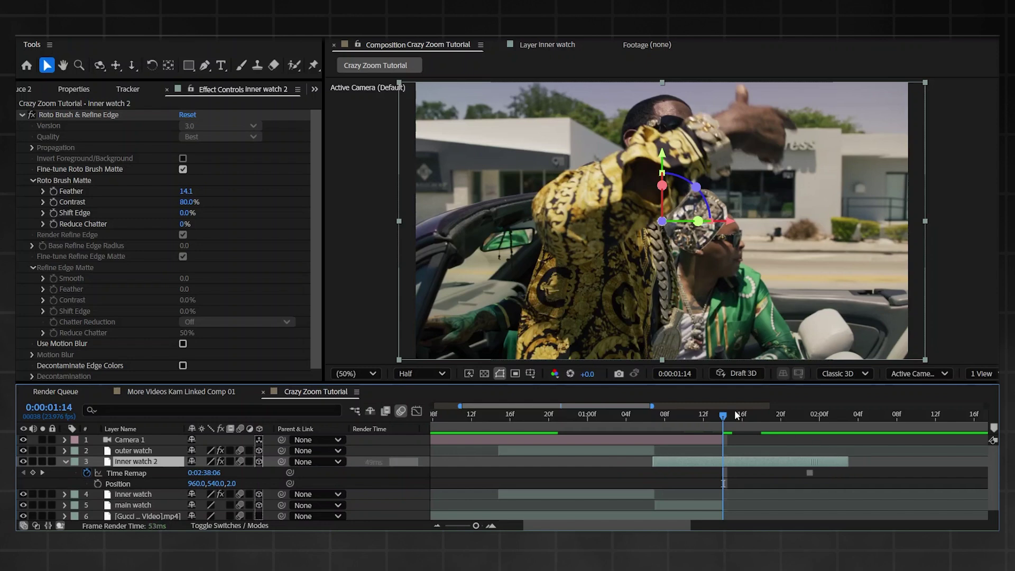
mouse_move(734, 414)
left_mouse_down()
mouse_move(784, 421)
mouse_move(723, 417)
left_mouse_up()
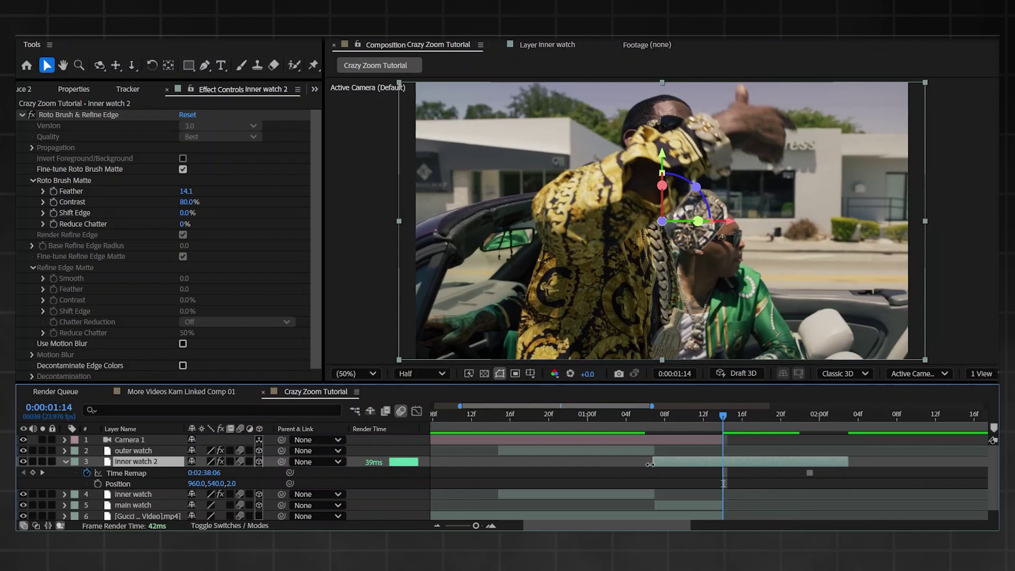
left_click_drag(650, 464, 723, 464)
scroll(767, 458, "down", 1)
left_click_drag(730, 413, 799, 414)
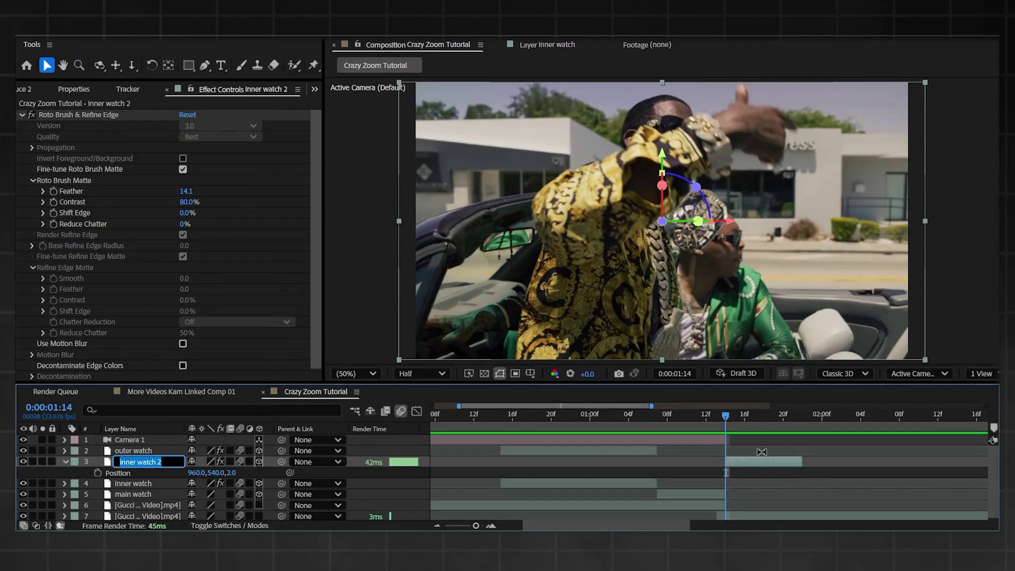
type("watch drop")
key("Return")
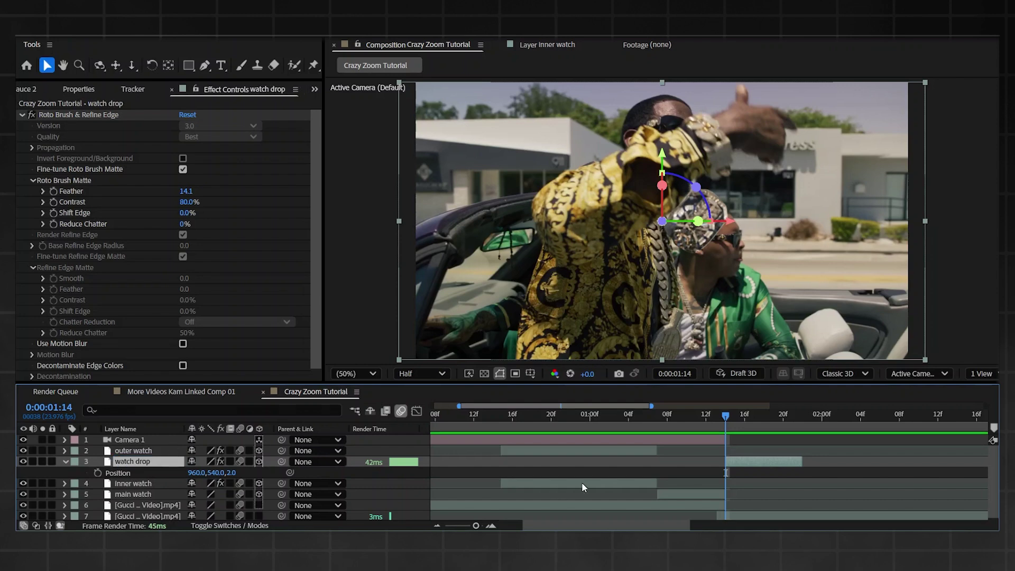
- Start Position and Z Rotation keyframes on the watch drop layer at 0:00:01:14
key("p")
key("u")
key("p")
left_click(99, 472)
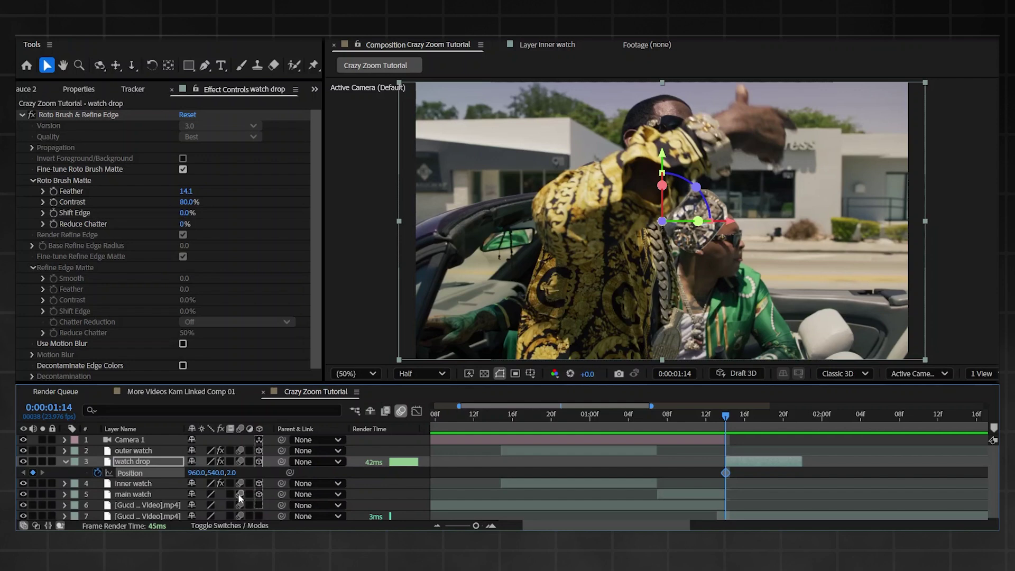
key("r")
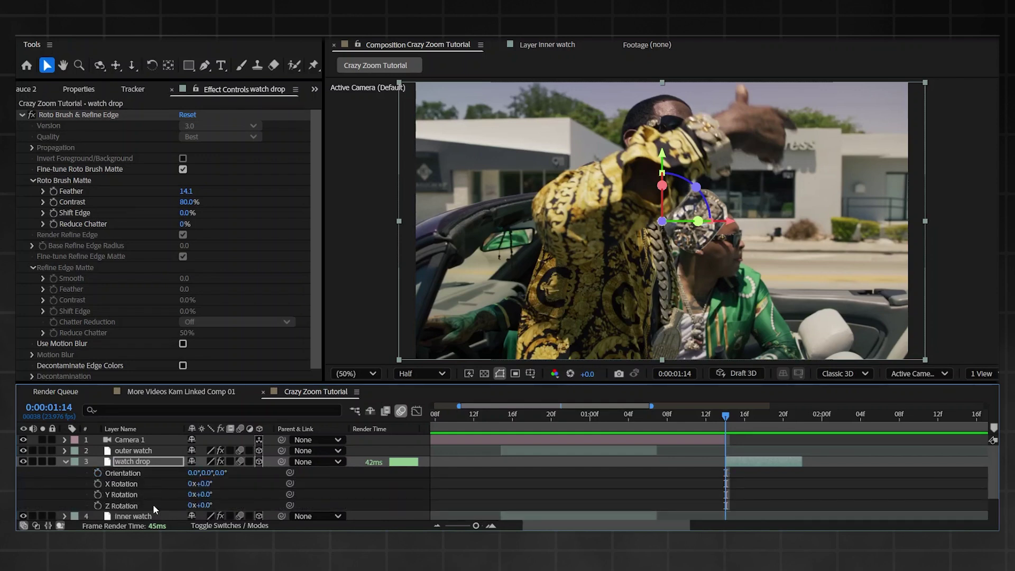
left_click(98, 505)
- Try rotating the watch drop layer around Z to test its pivot, and undo the rotation changes
left_click_drag(207, 505, 541, 468)
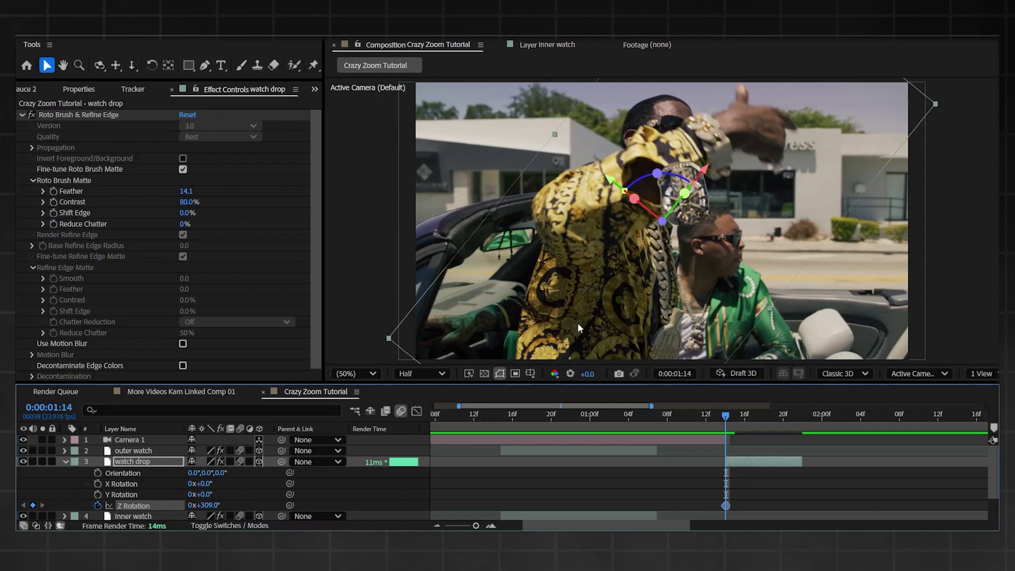
left_click_drag(214, 505, 414, 468)
key("ctrl+z")
key("ctrl+z")
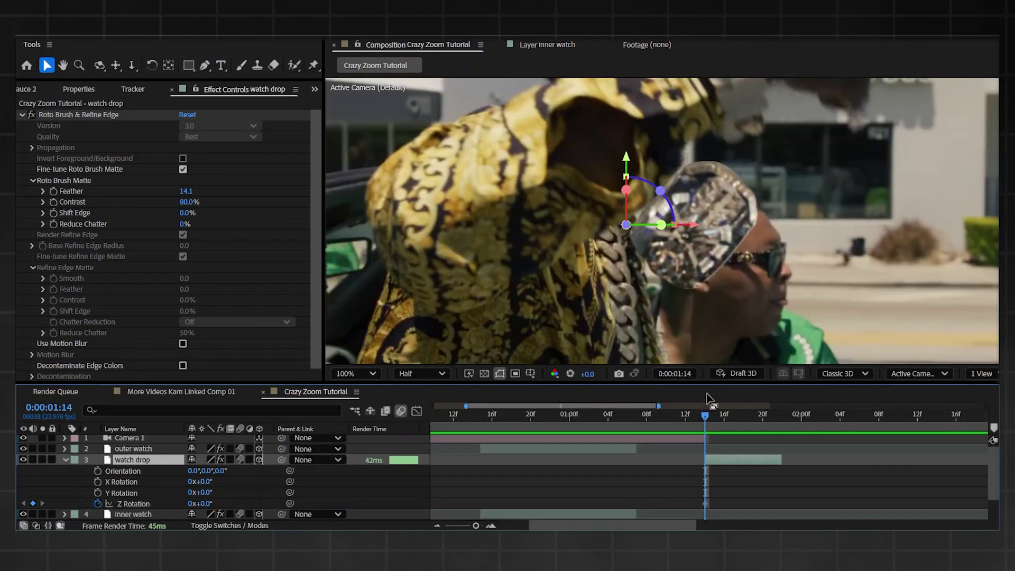
- Centre the watch drop's anchor point on the dial by setting Anchor Point X to 1083, and realign the layer with Position X 1088
scroll(741, 259, "up", 2)
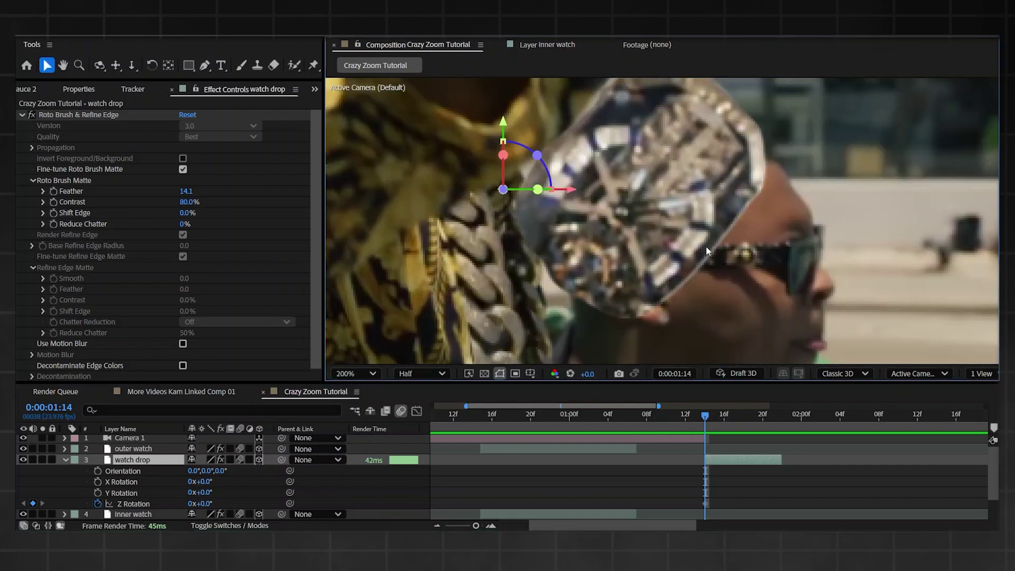
scroll(628, 203, "down", 2)
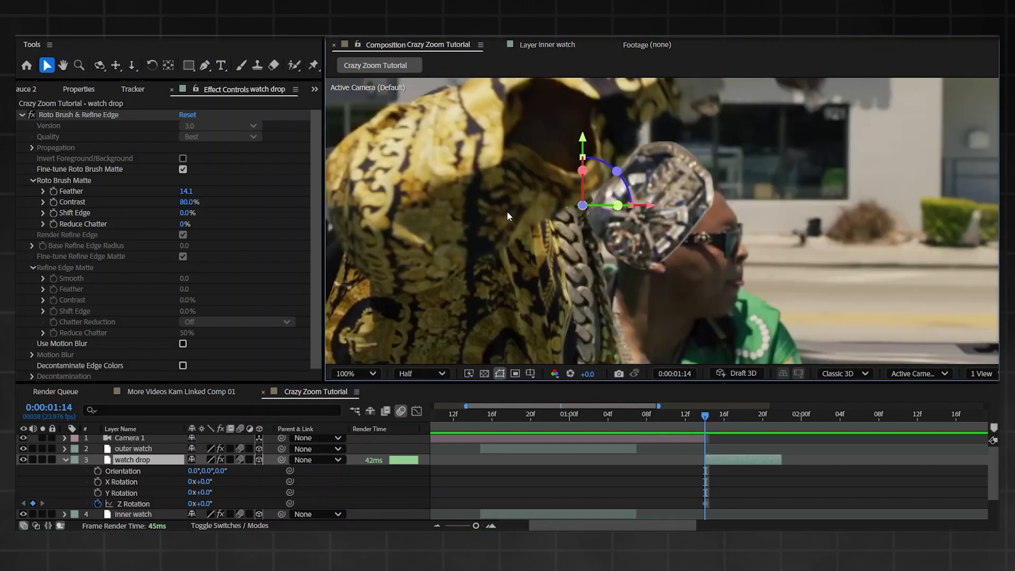
left_click(77, 91)
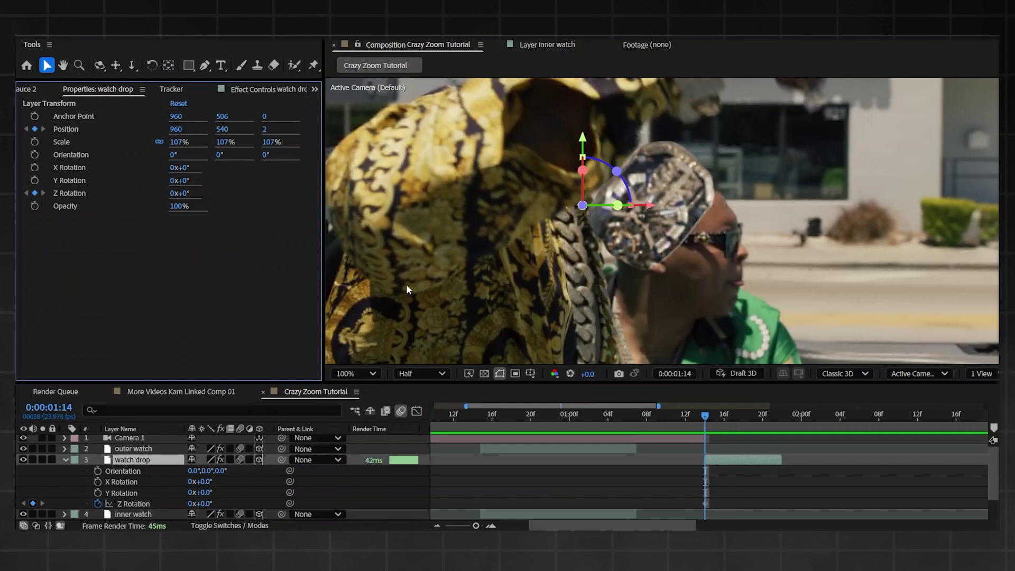
left_click_drag(170, 120, 269, 125)
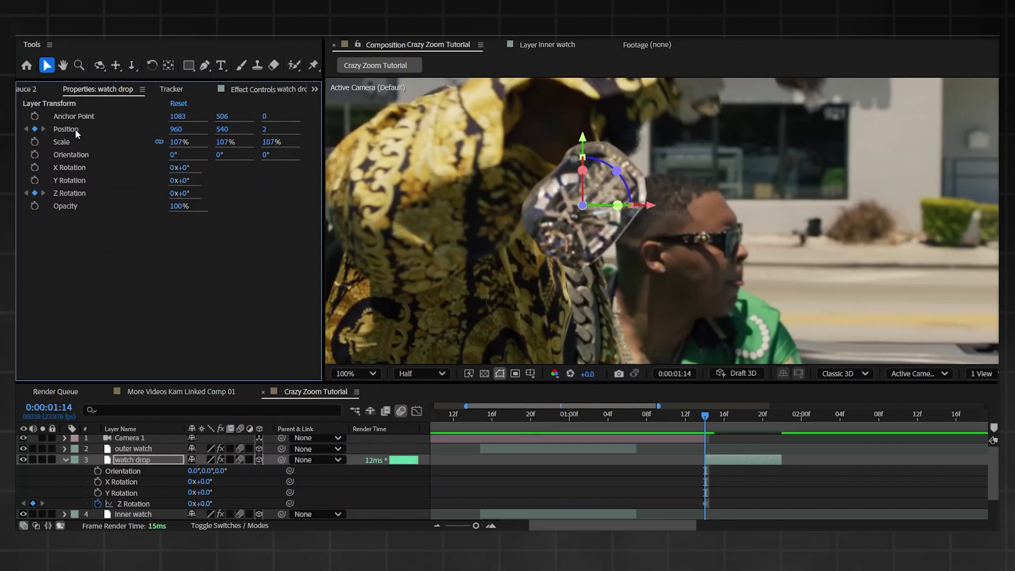
left_click_drag(197, 127, 257, 127)
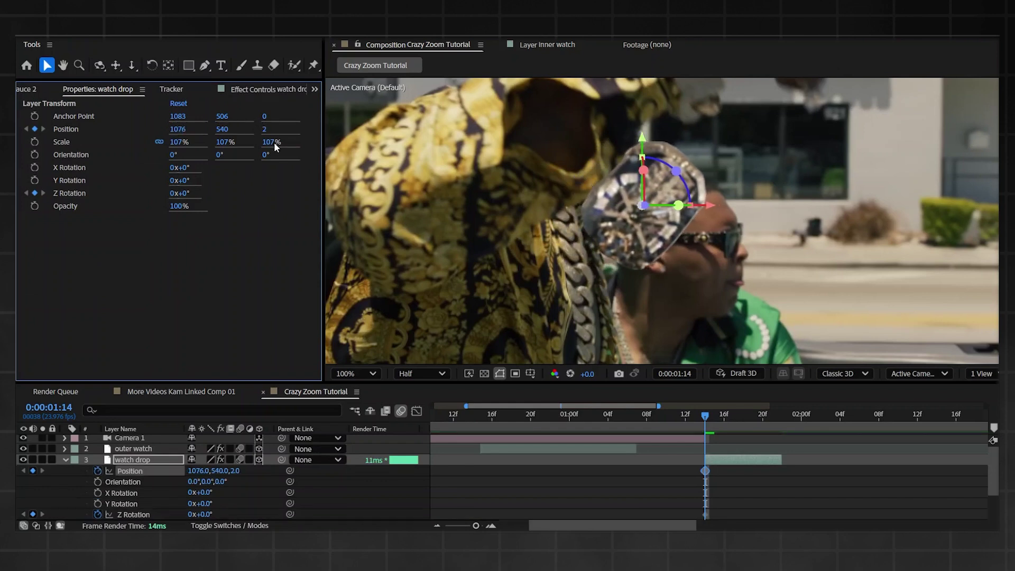
left_click_drag(707, 417, 702, 421)
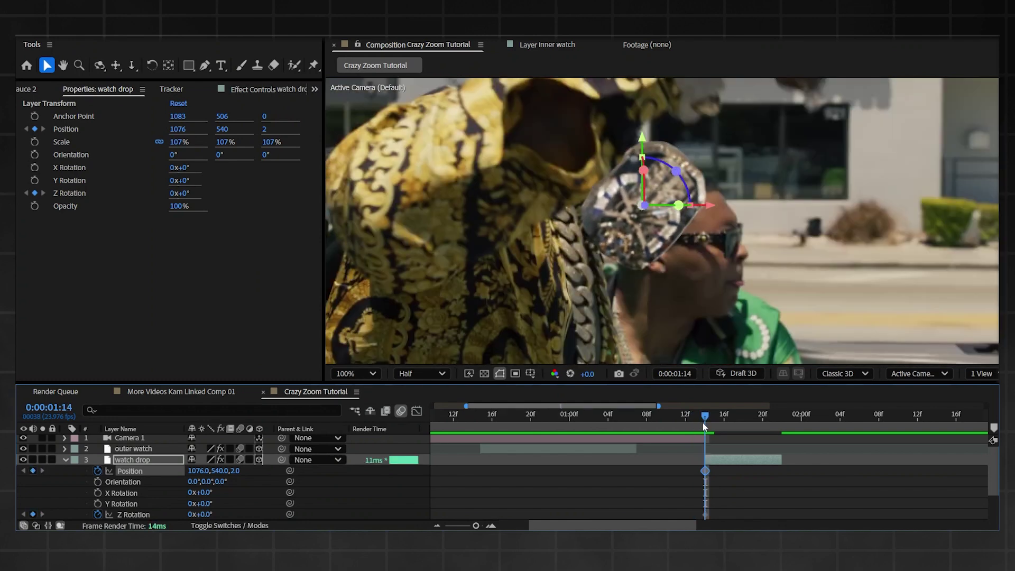
left_click_drag(177, 129, 184, 129)
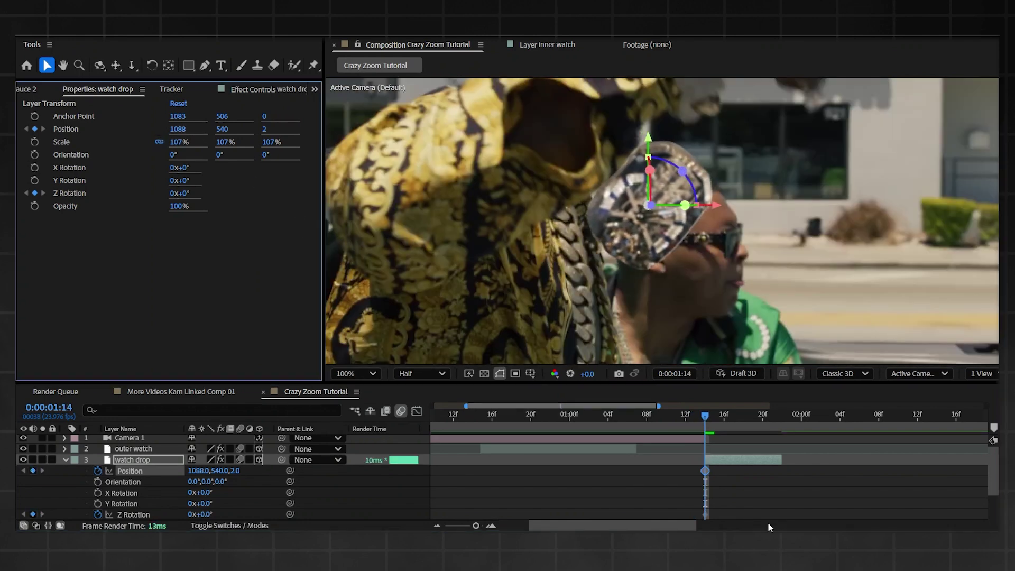
- At 0:00:01:21, lower the watch drop out of frame to Position Y 1298.6, enable its motion blur, and scrub through the fall
left_click_drag(698, 422, 705, 417)
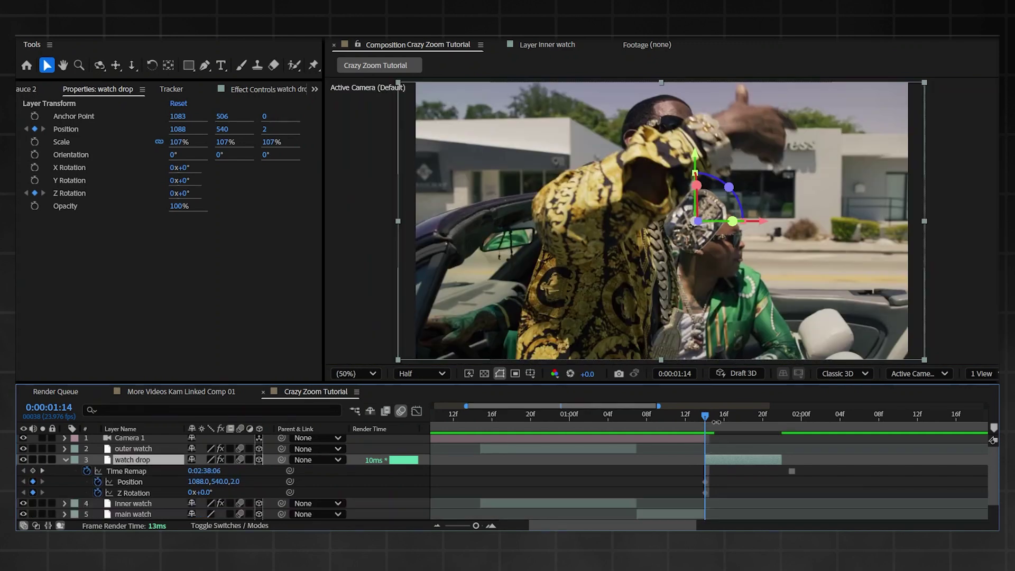
left_click_drag(712, 419, 774, 417)
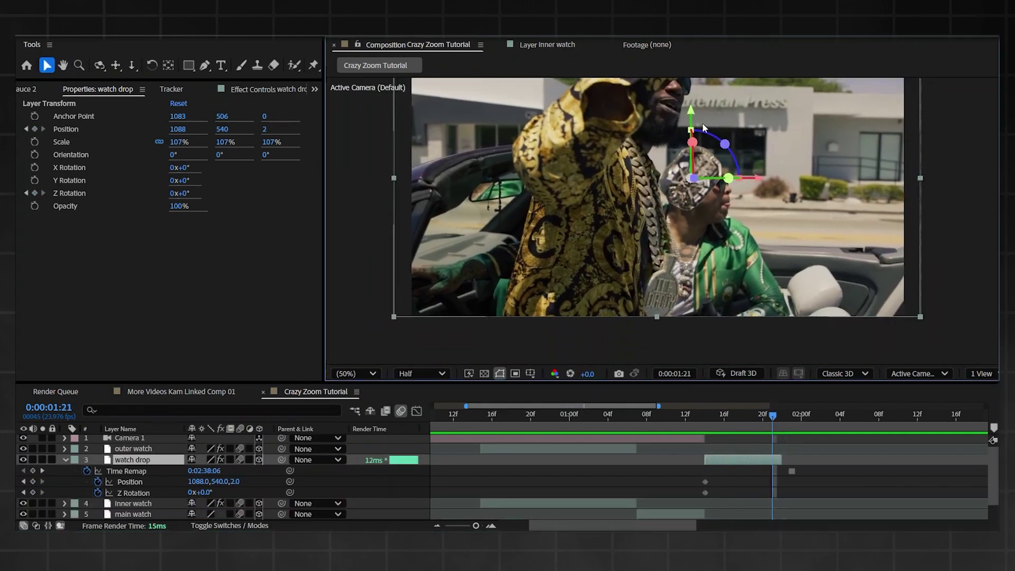
left_click_drag(690, 112, 709, 315)
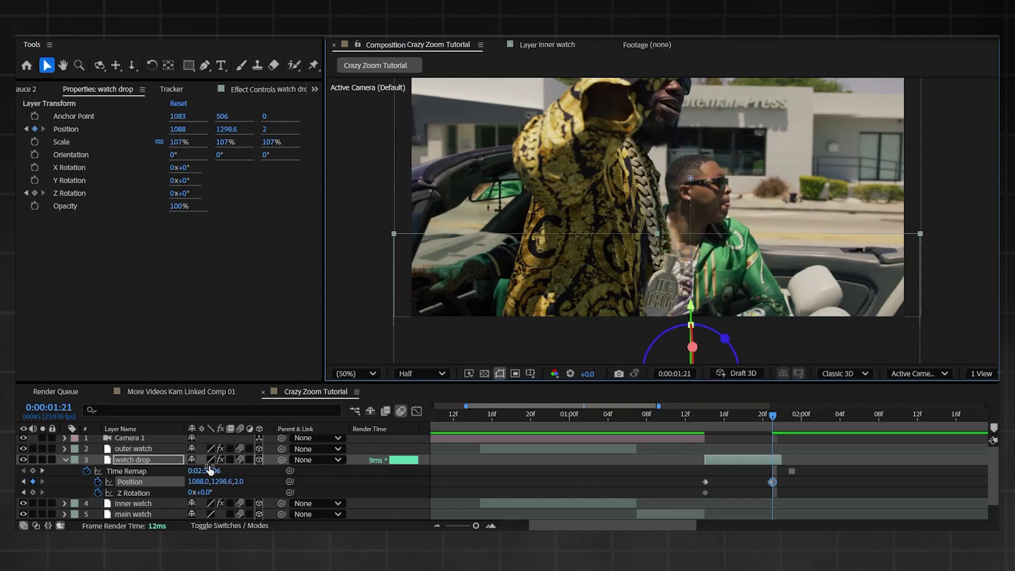
left_click(239, 459)
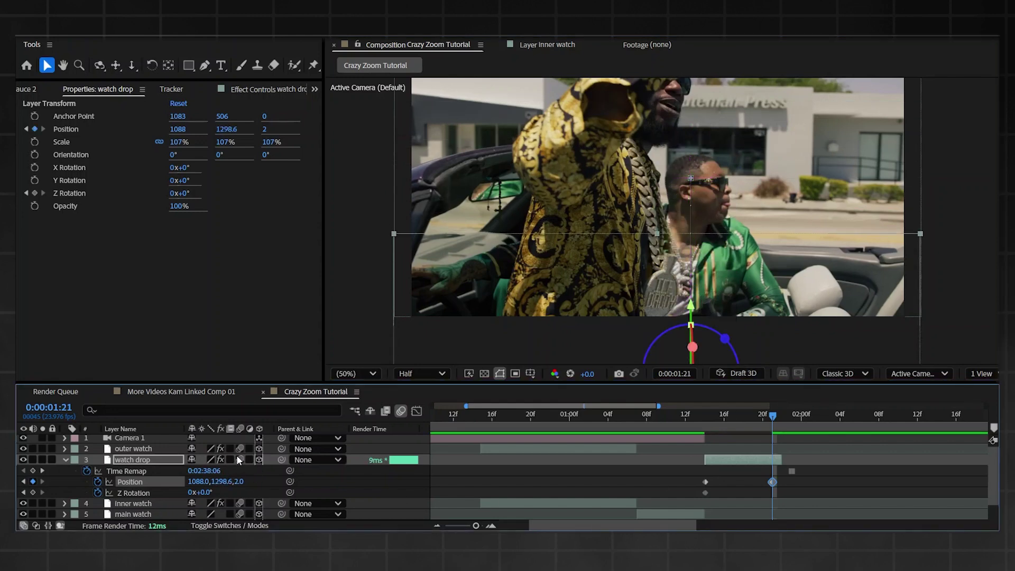
left_click(736, 415)
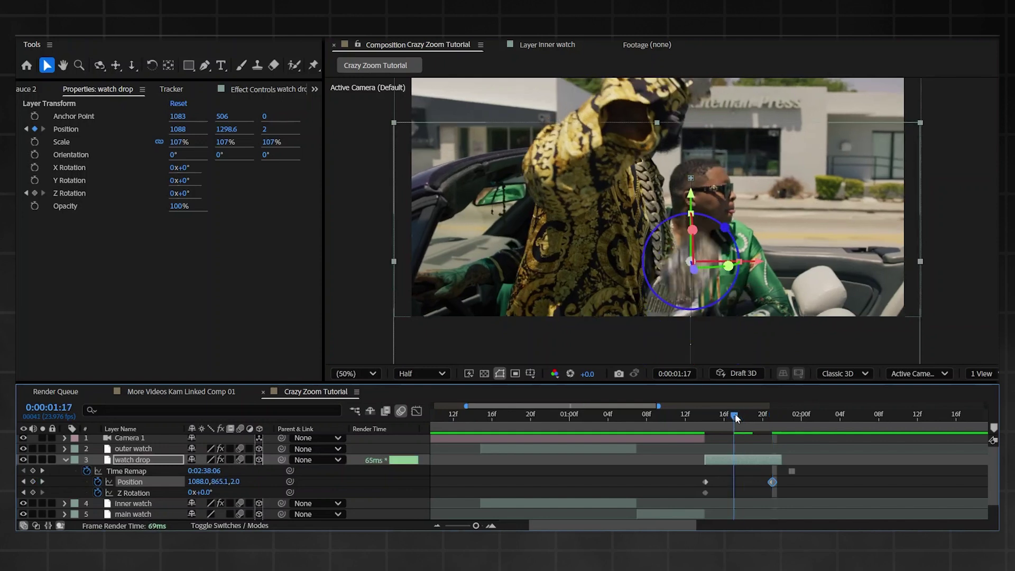
left_click_drag(728, 417, 706, 420)
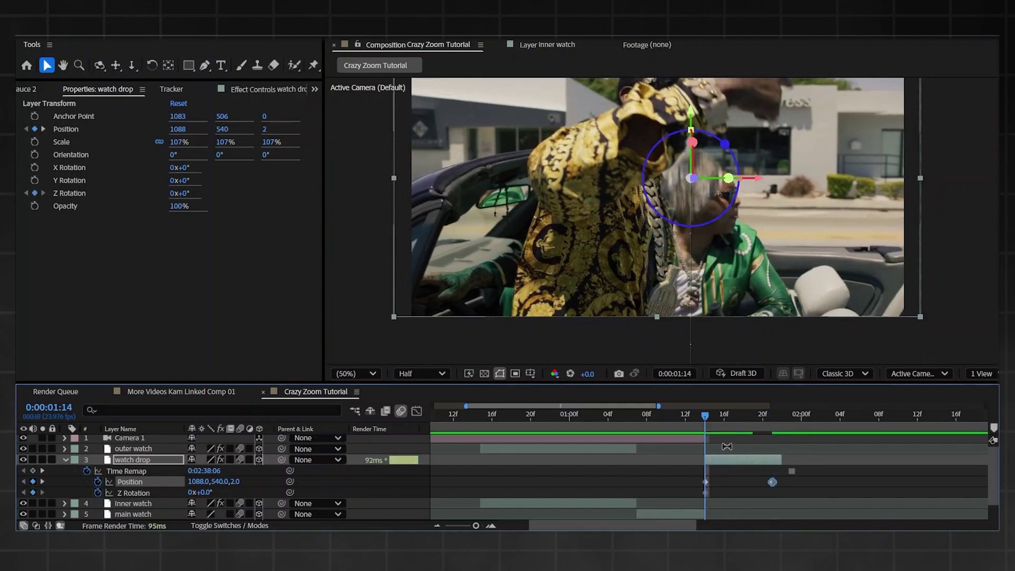
- Animate the watch drop's Z Rotation from 21° at 0:00:01:14 to 221° at 0:00:01:21
left_click(726, 415)
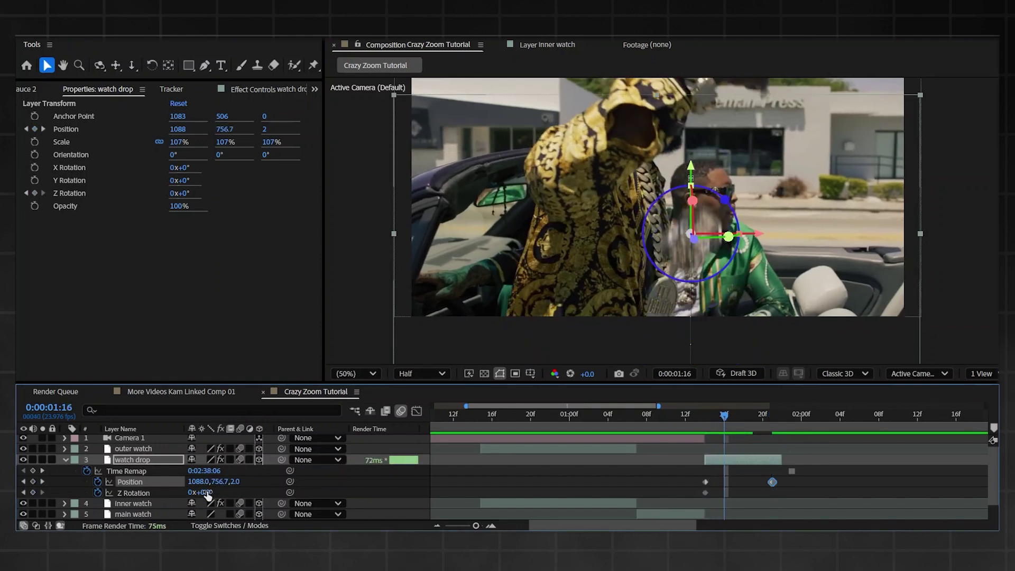
left_click_drag(206, 494, 341, 489)
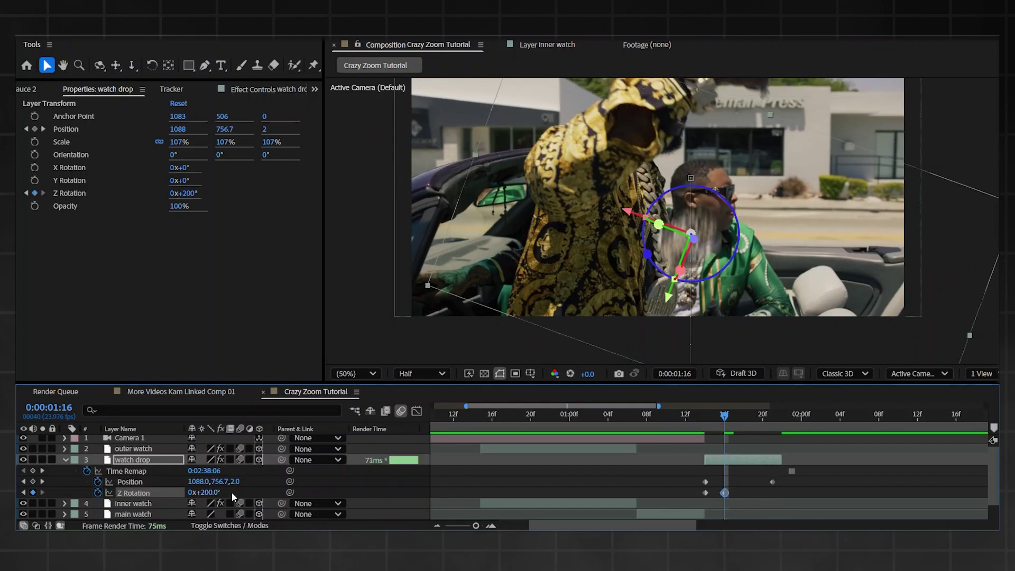
left_click_drag(223, 491, 234, 491)
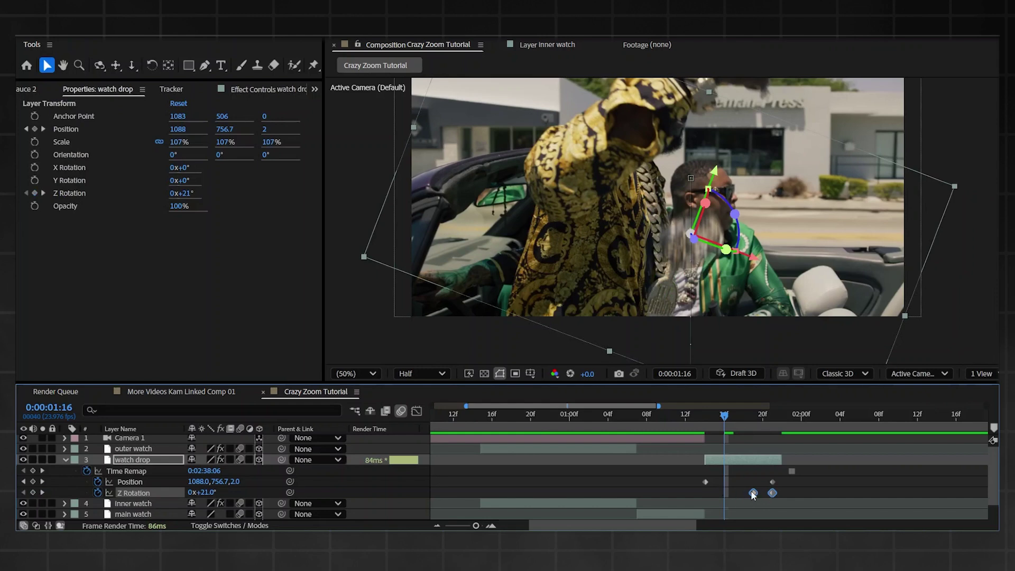
mouse_move(753, 492)
left_mouse_down()
mouse_move(705, 493)
mouse_move(772, 493)
left_mouse_up()
left_click(733, 494)
- Preview the falling, spinning watch from just before the cut, with the composition fitted to the viewer
left_click(699, 415)
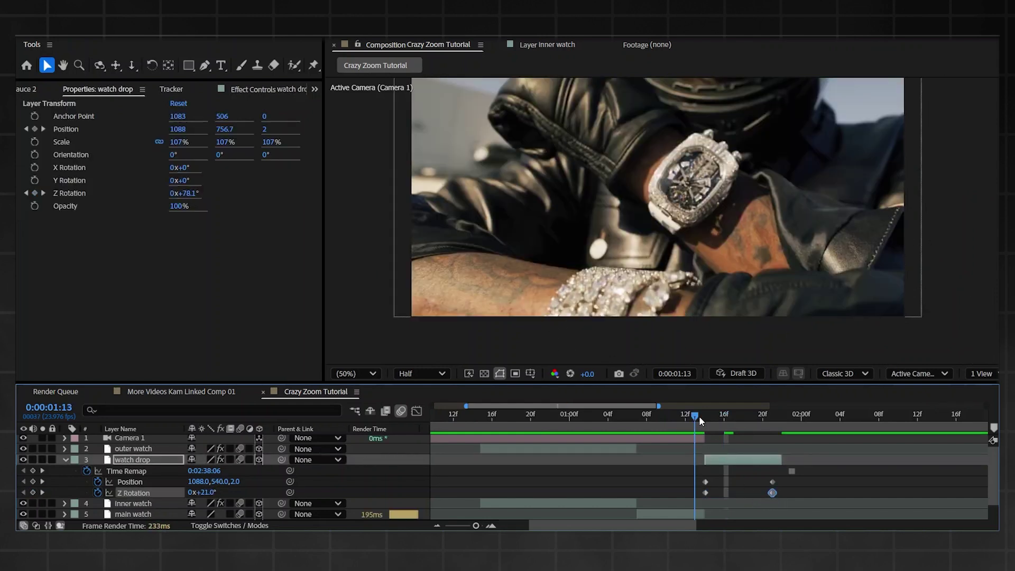
key("space")
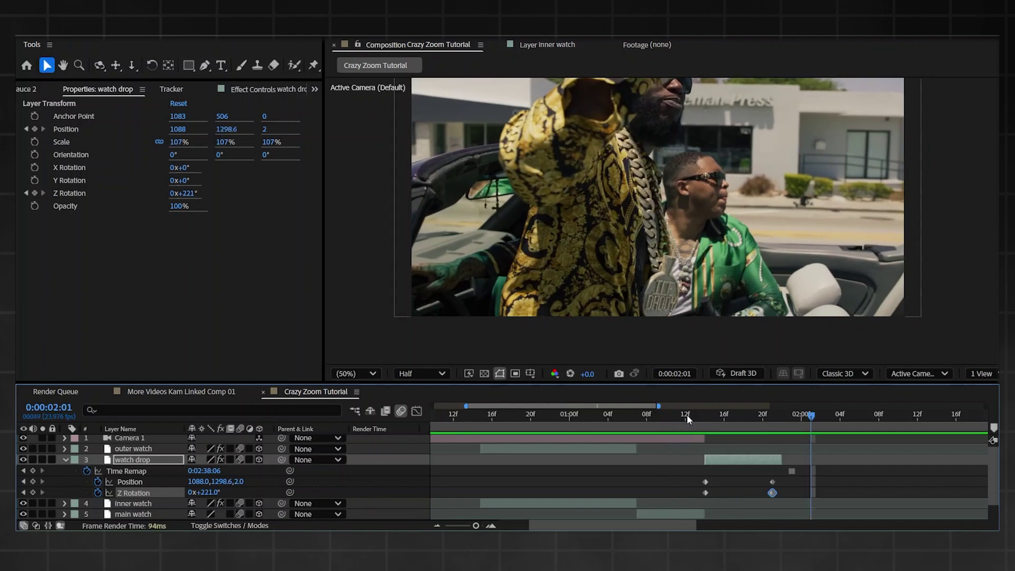
left_click(705, 415)
left_click(349, 373)
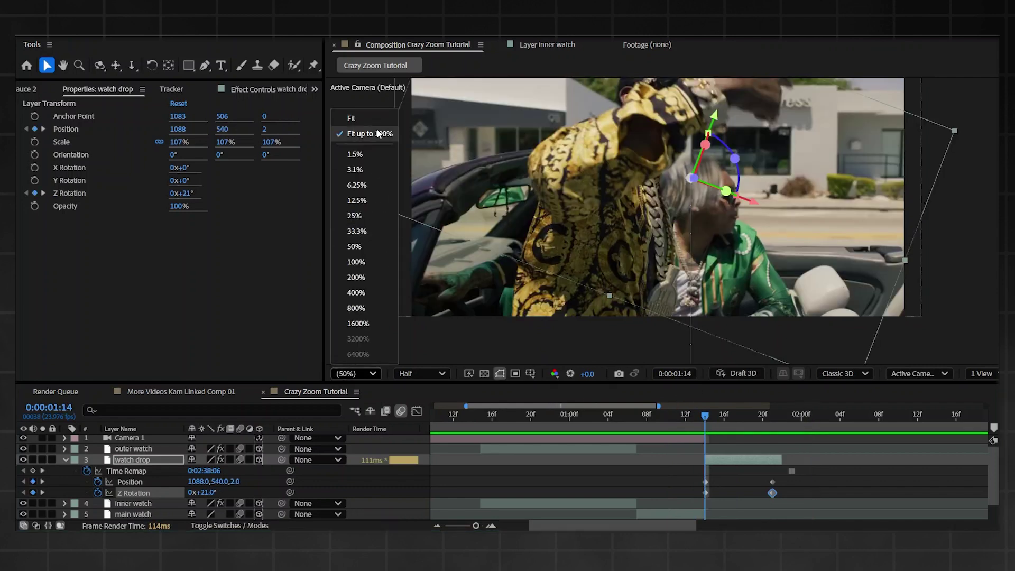
left_click(366, 119)
left_click(683, 416)
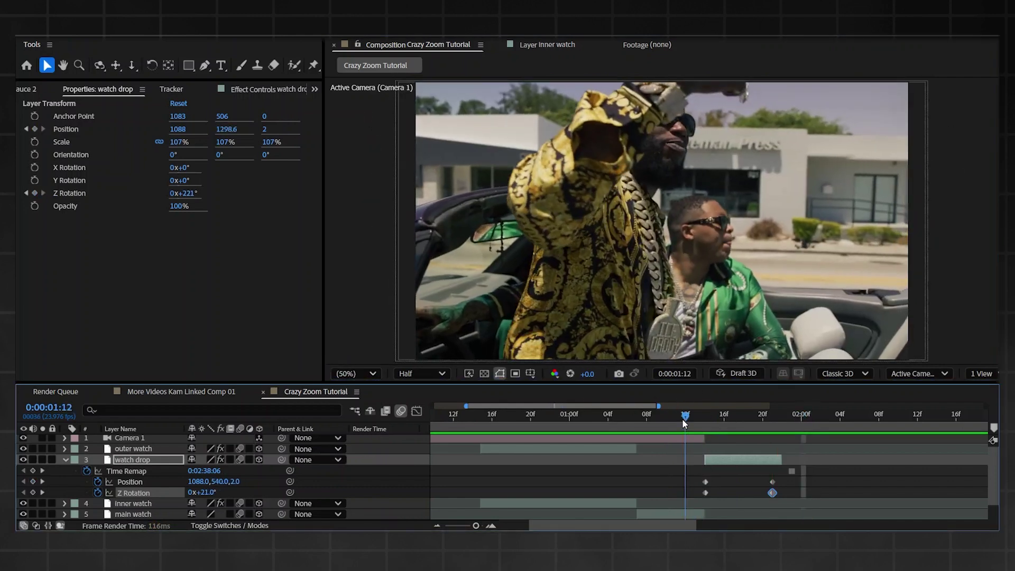
key("space")
key("space")
- Apply Easy Ease to all Position and Z Rotation keyframes of the watch drop layer
left_click_drag(699, 416, 704, 417)
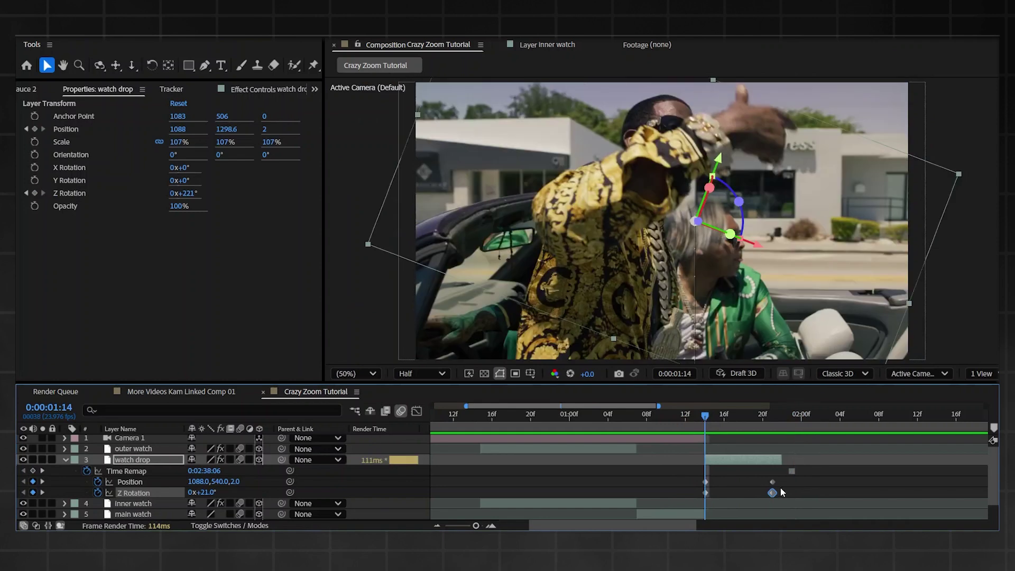
left_click_drag(792, 475, 695, 491)
key("F9")
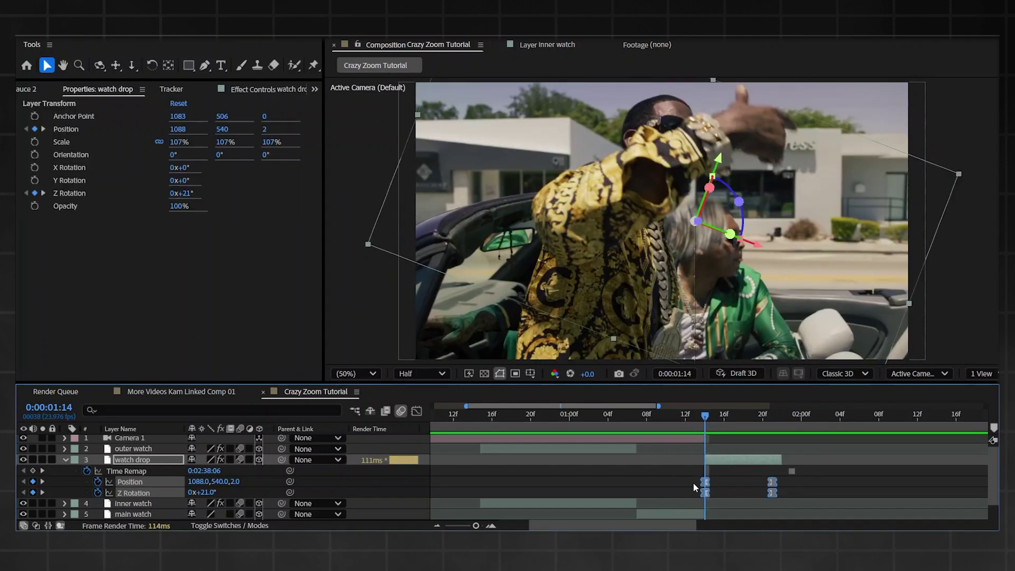
- Reshape the watch drop's Position speed graph so the fall starts slowly and peaks just before the last keyframe
left_click(693, 483)
left_click_drag(784, 480, 701, 483)
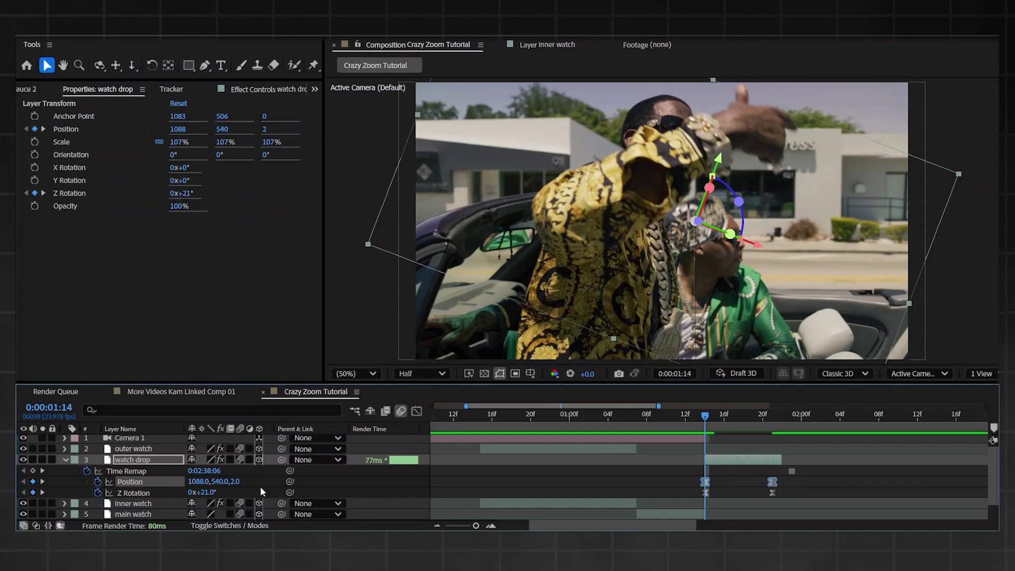
left_click(417, 411)
left_click_drag(693, 486, 738, 499)
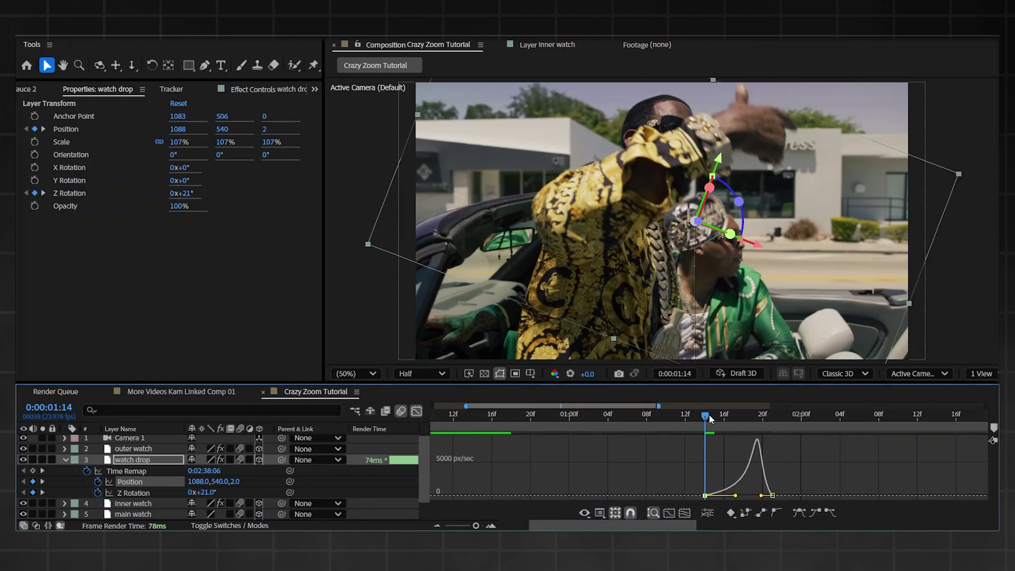
- Scrub and play the watch drop from 0:00:01:12 to check the new fall speed, and leave the graph view
left_click_drag(710, 419, 762, 417)
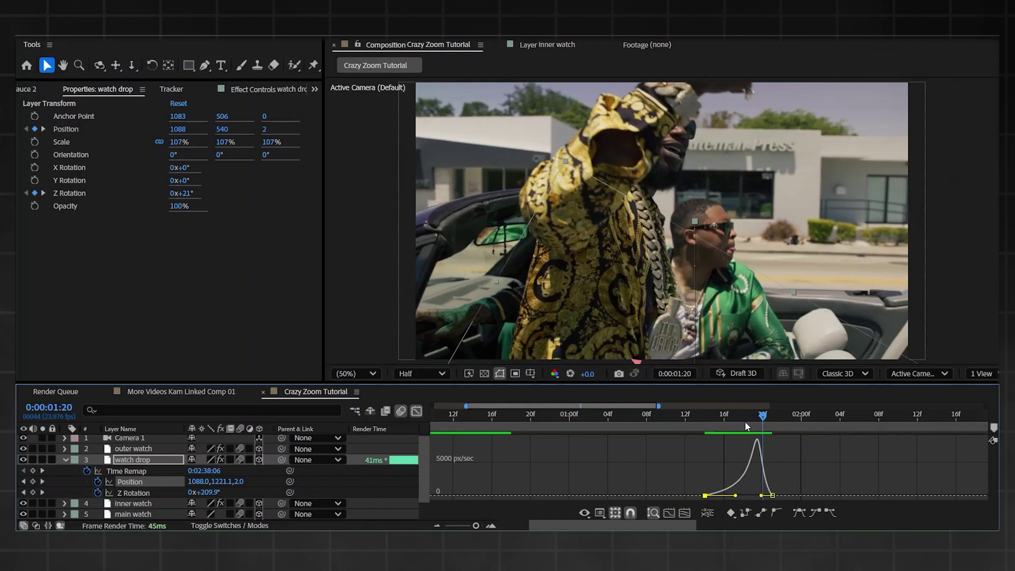
left_click_drag(745, 423, 686, 417)
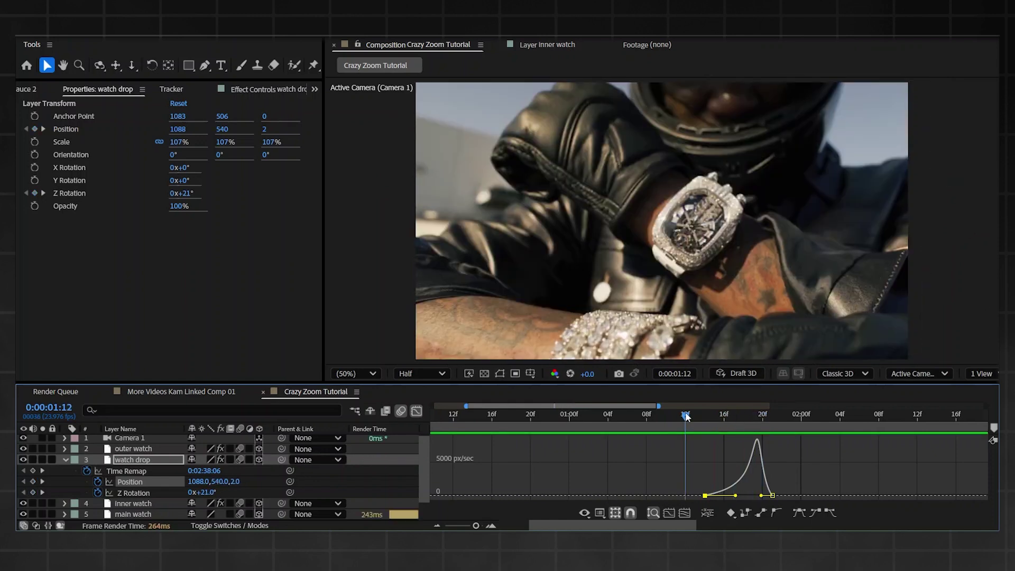
key("space")
key("space")
left_click(417, 411)
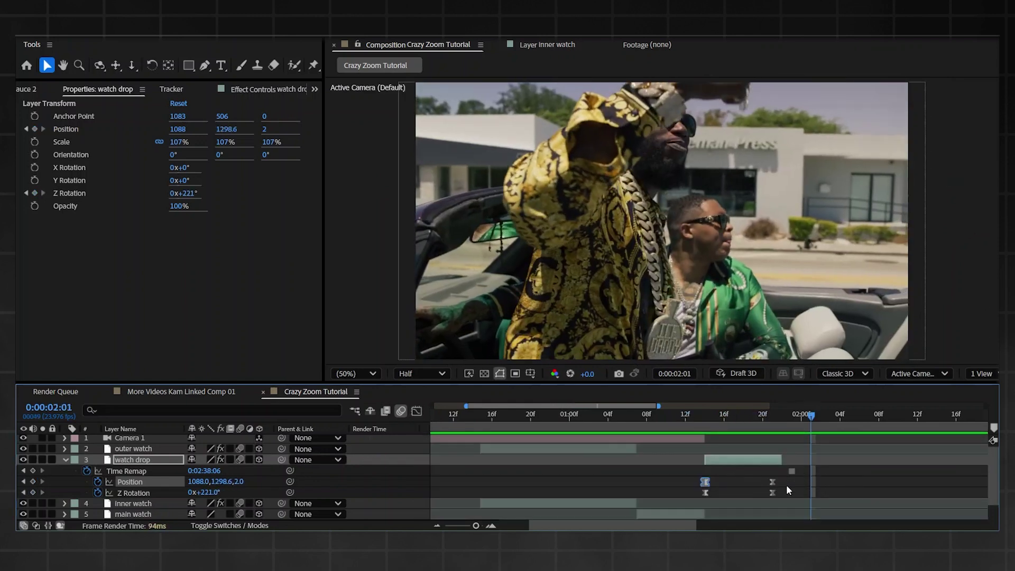
- Reshape the watch drop's Z Rotation speed graph so the spin is fastest at the start and eases out long
left_click(705, 416)
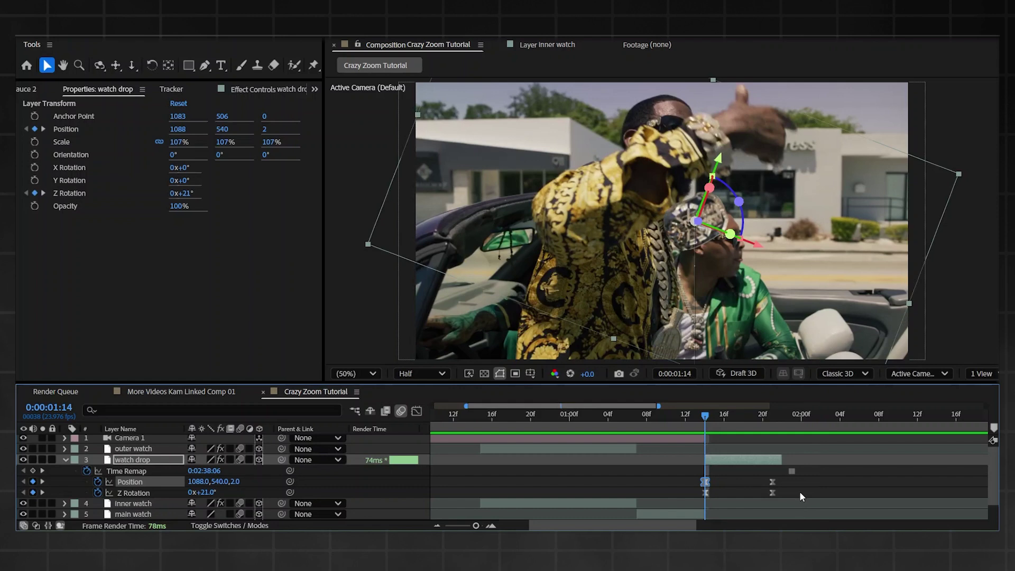
left_click_drag(800, 490, 687, 494)
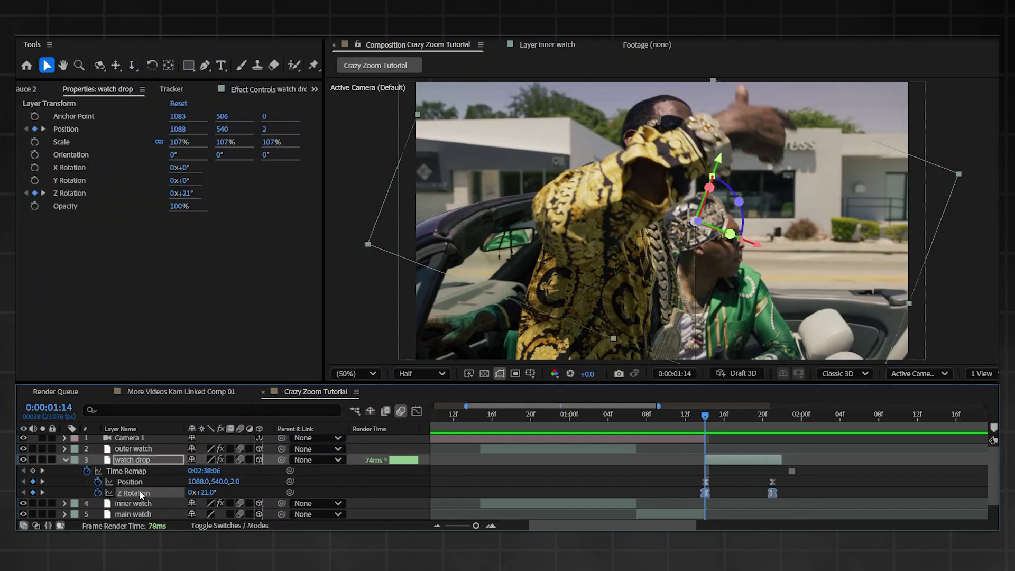
left_click(417, 411)
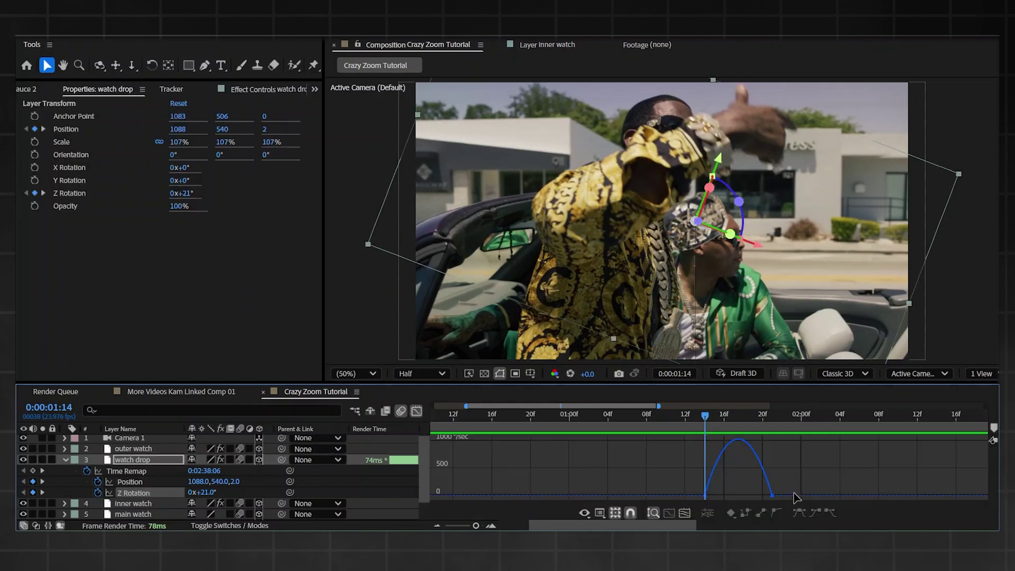
left_click_drag(786, 494, 746, 496)
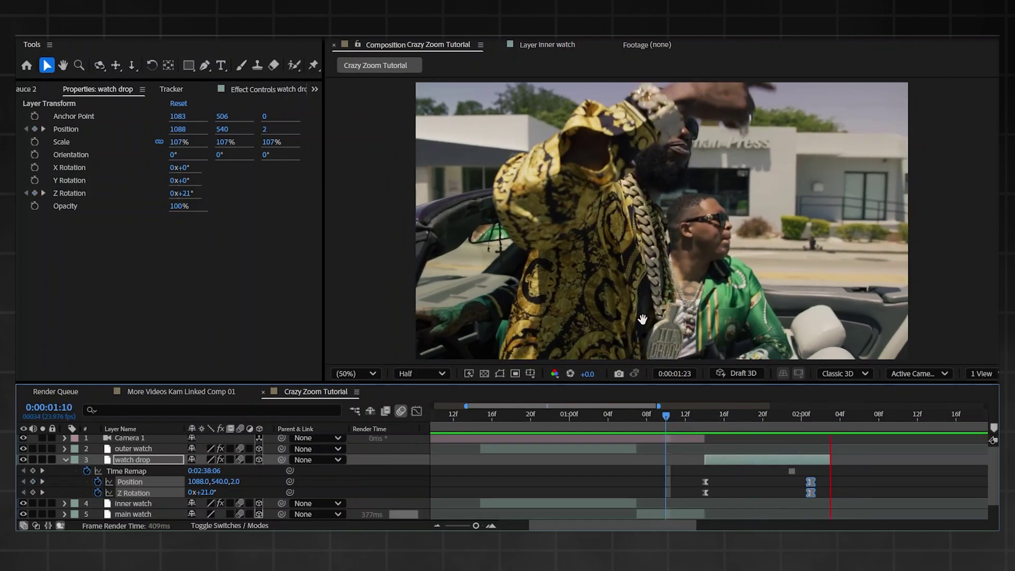
- Move the watch drop's ending Position and Z Rotation keyframes to 0:00:02:00 and preview the drop from 0:00:01:12
key("space")
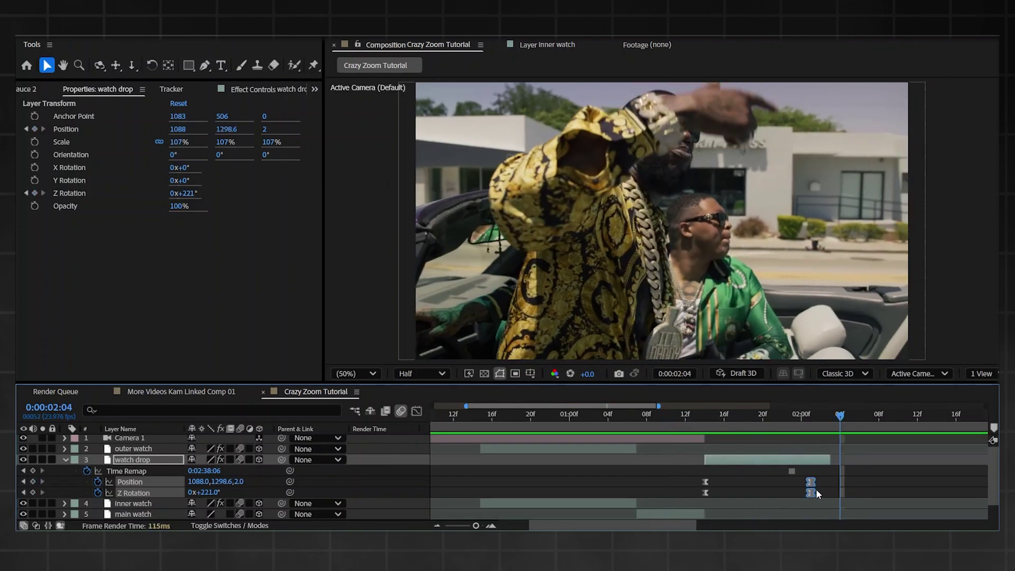
left_click_drag(811, 483, 797, 483)
left_click(685, 415)
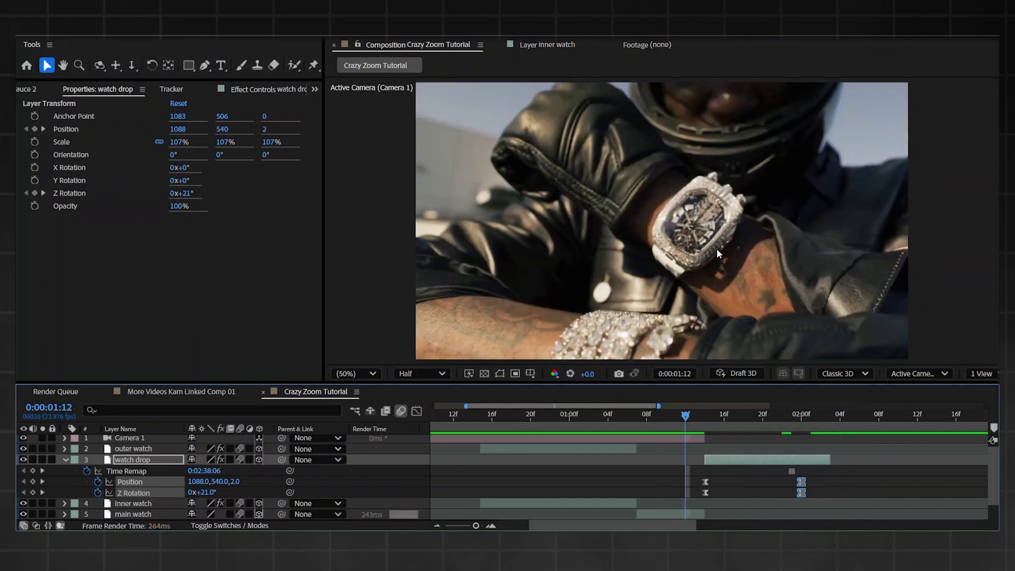
key("space")
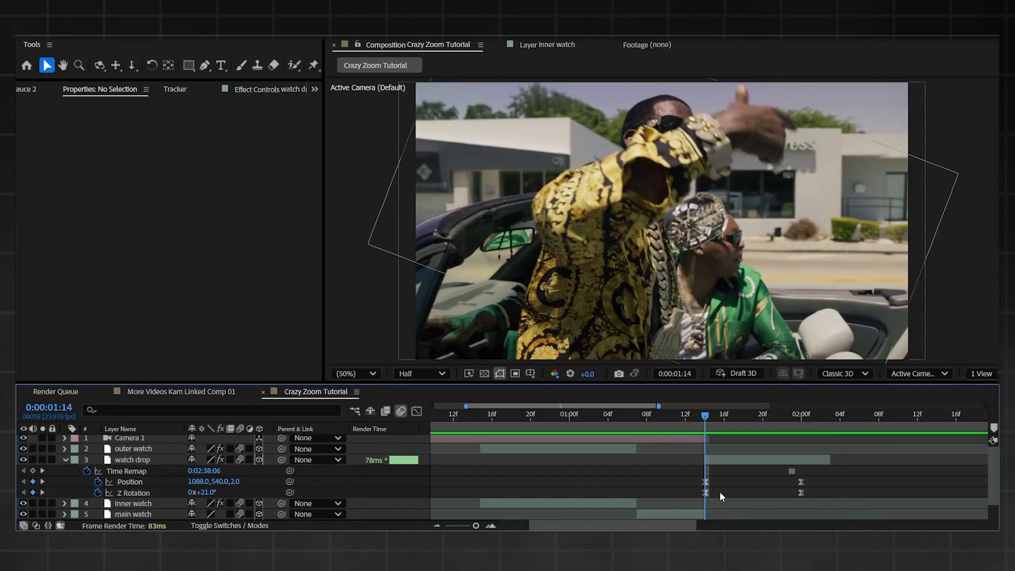
- Apply the Deep Glow effect to the watch drop layer and set its Exposure to 0.12
left_click(727, 462)
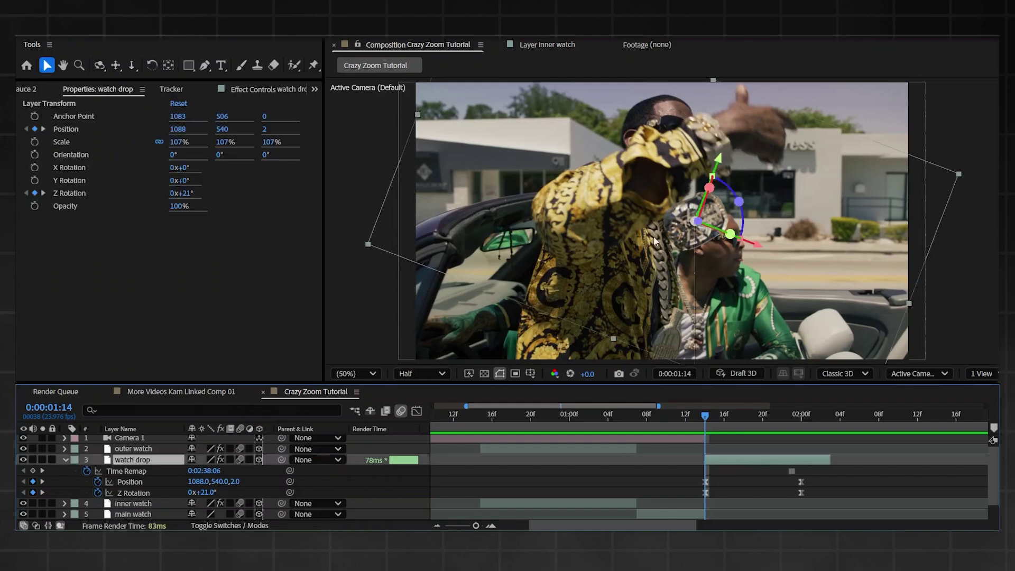
scroll(693, 225, "up", 2)
left_click_drag(693, 227, 658, 212)
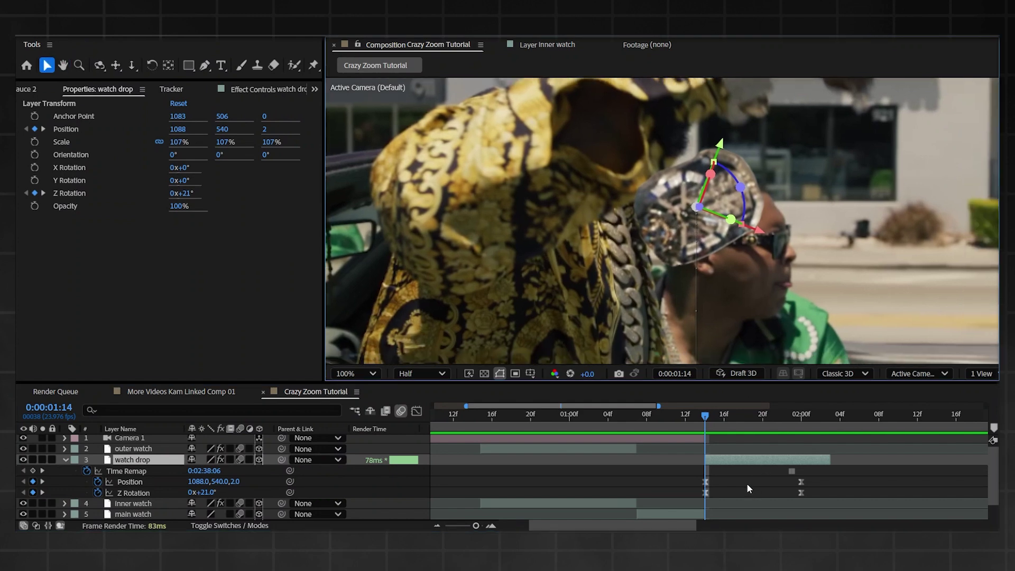
left_click_drag(720, 421, 701, 422)
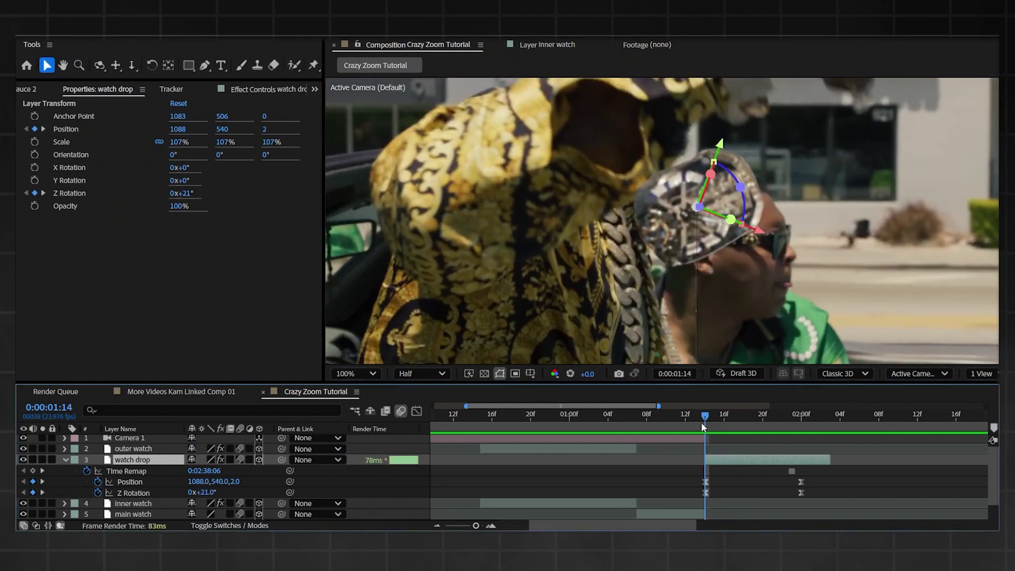
scroll(754, 253, "down", 2)
left_click(354, 373)
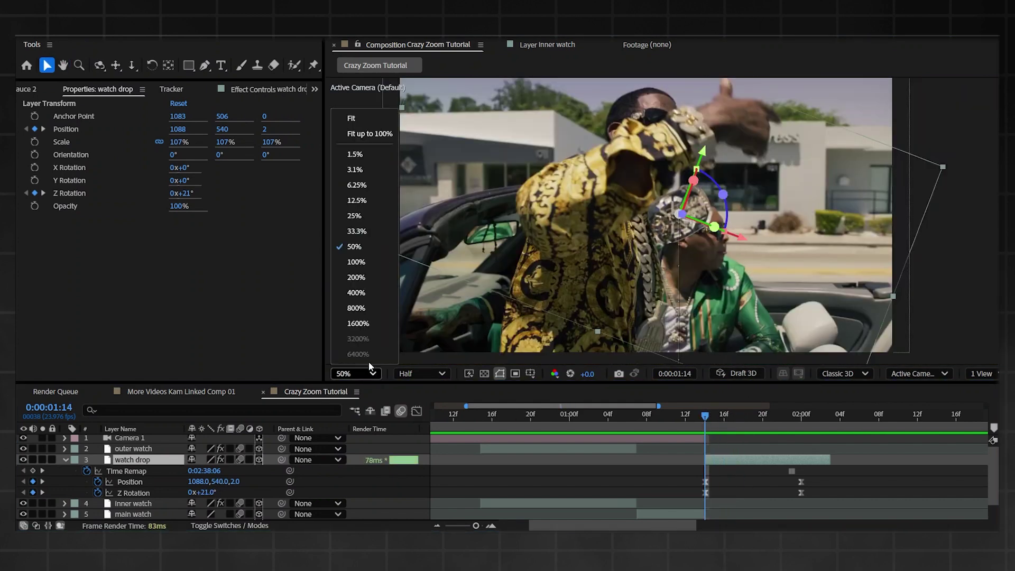
left_click(350, 133)
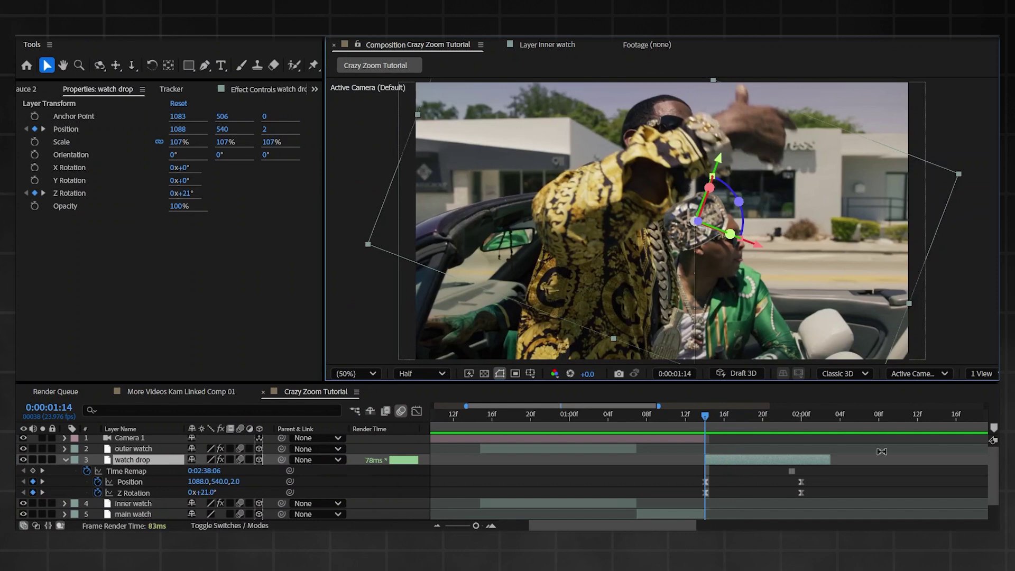
key("ctrl+space")
type("de")
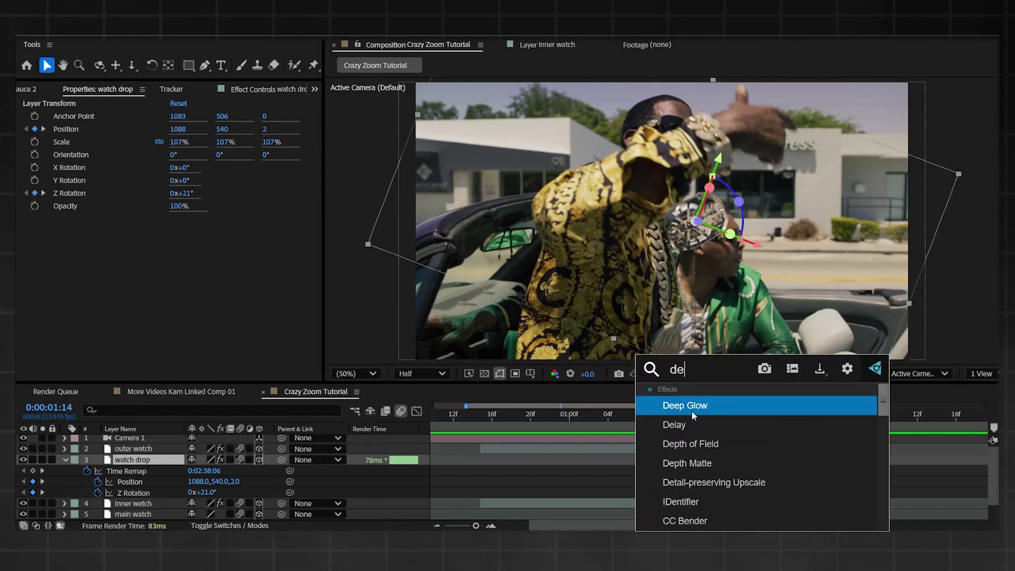
left_click(691, 411)
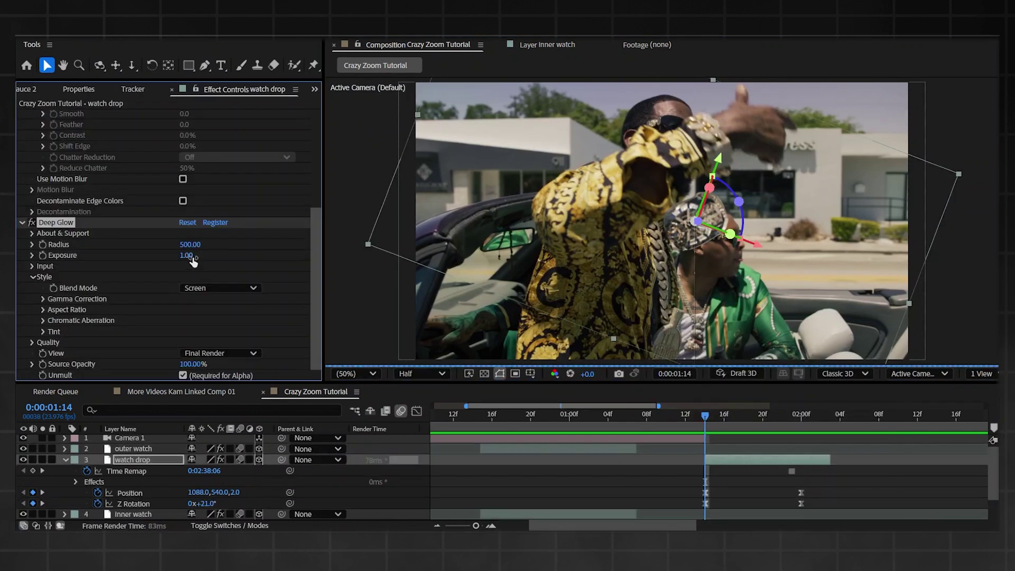
left_click_drag(193, 261, 136, 267)
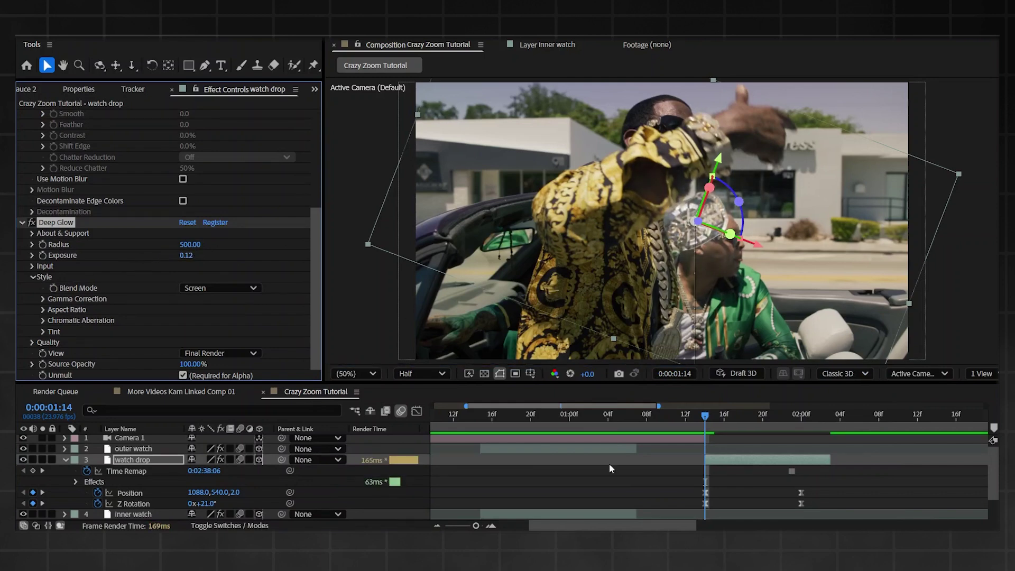
- Apply the Lumetri Color effect to the background clip on layer 7
scroll(670, 488, "down", 3)
left_click(717, 516)
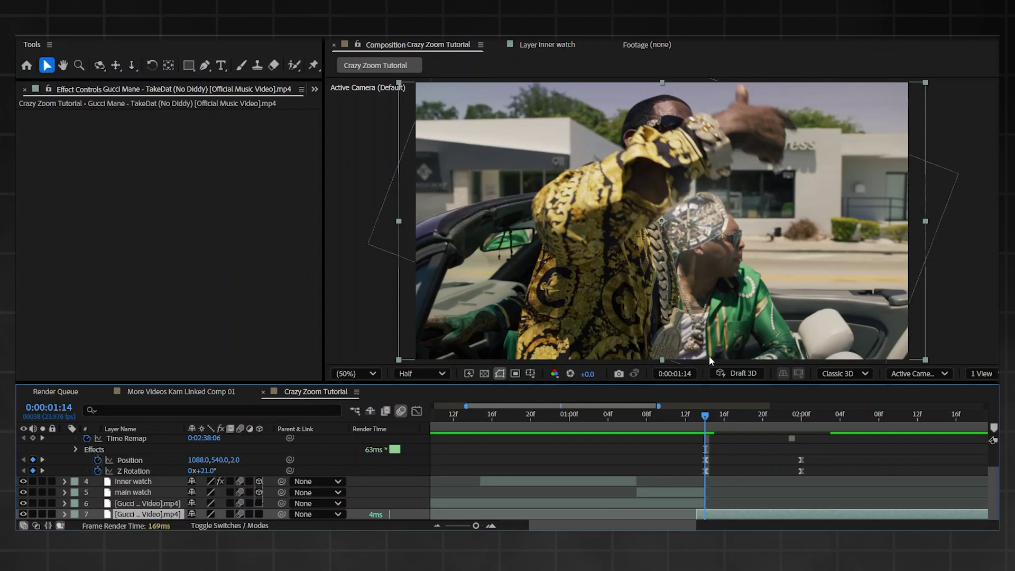
key("ctrl+space")
type("lumet")
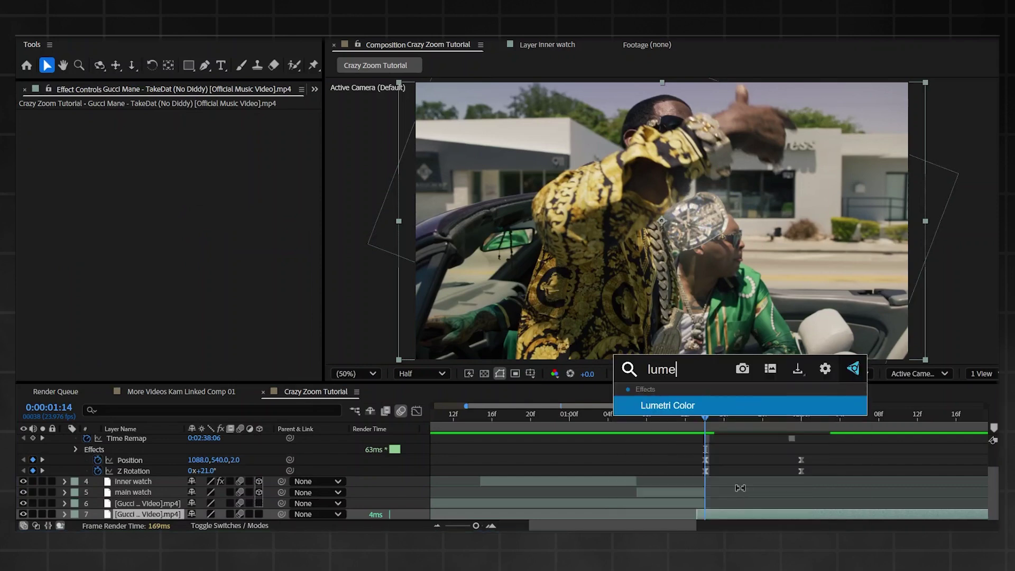
key("Return")
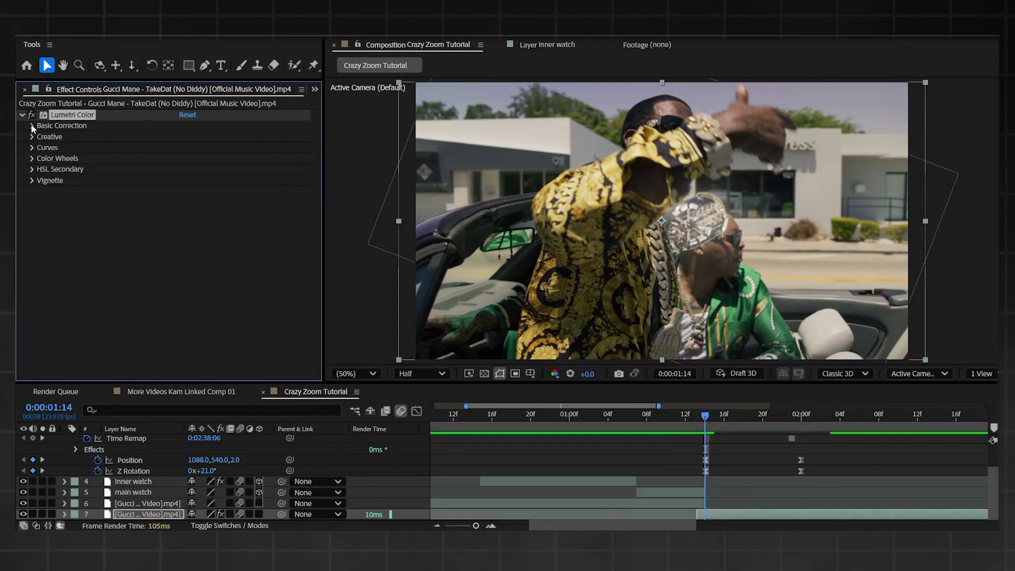
- Keyframe the Lumetri Basic Correction Exposure at -2.2 at 0:00:01:14 and show the clip's keyframes in the timeline
left_click(32, 126)
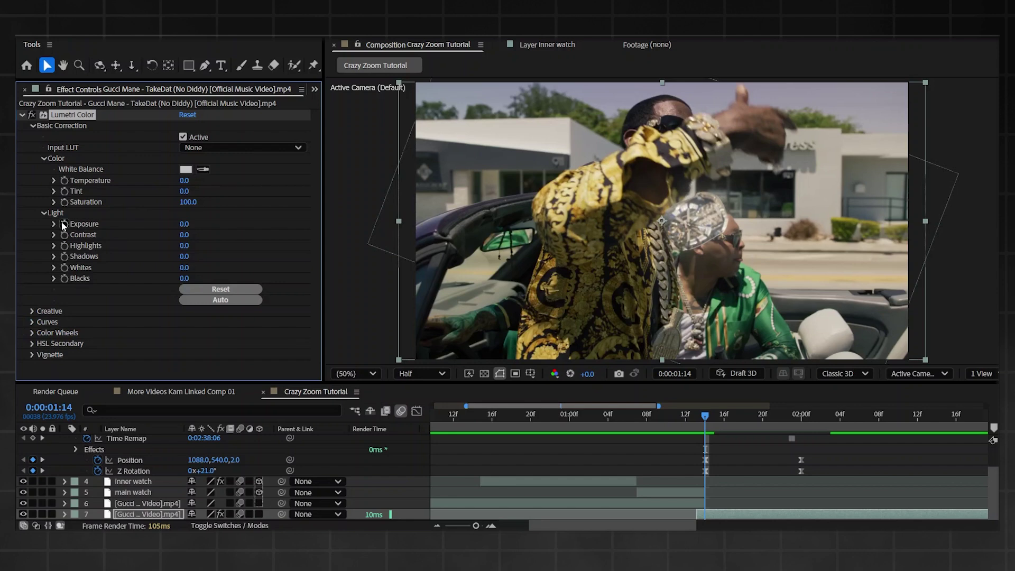
mouse_move(183, 224)
left_mouse_down()
mouse_move(169, 228)
mouse_move(196, 228)
left_mouse_up()
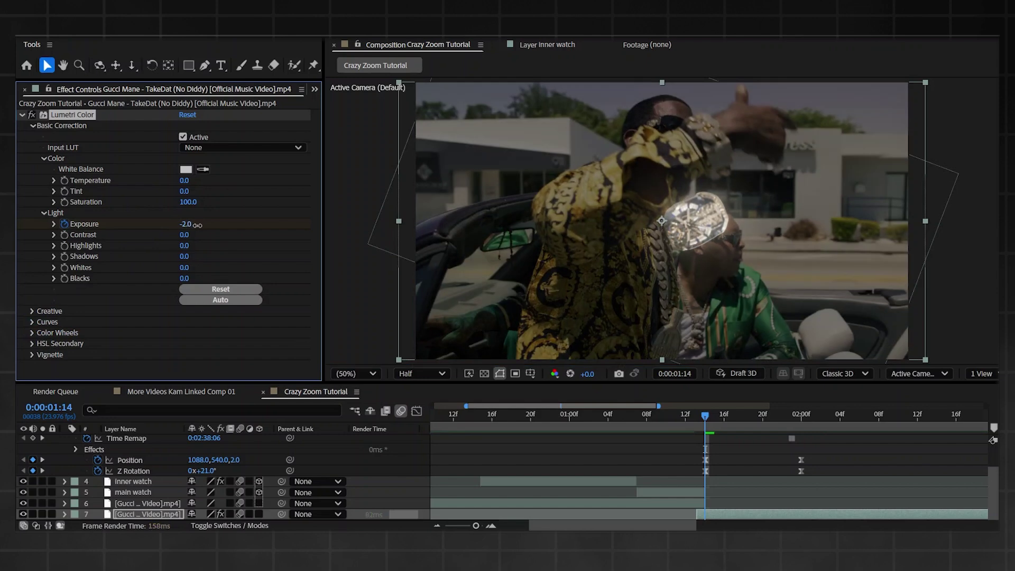
key("u")
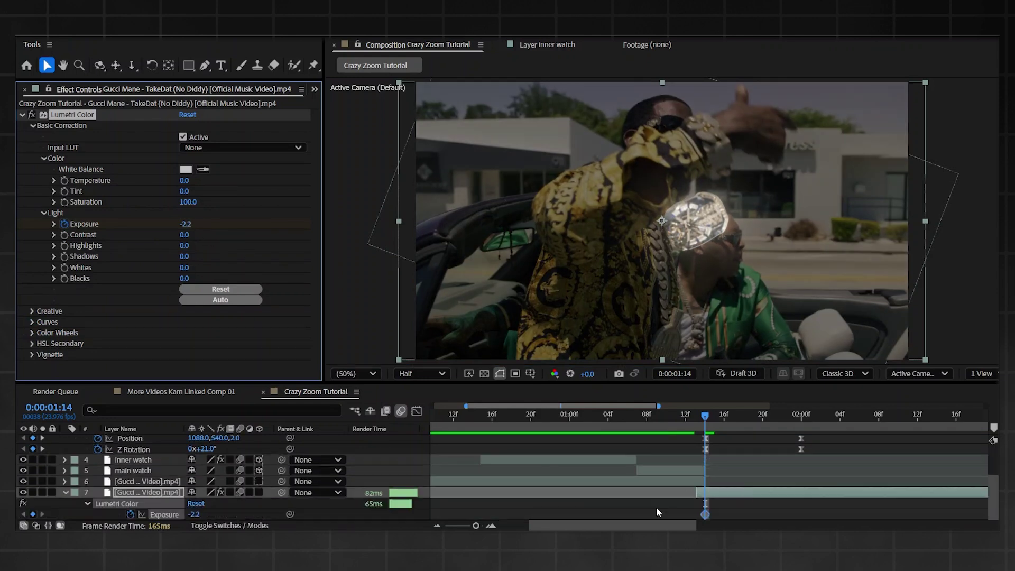
- Keyframe the background clip's Lumetri Exposure at 0 at 0:00:01:20 and save the project
left_click_drag(717, 423, 760, 423)
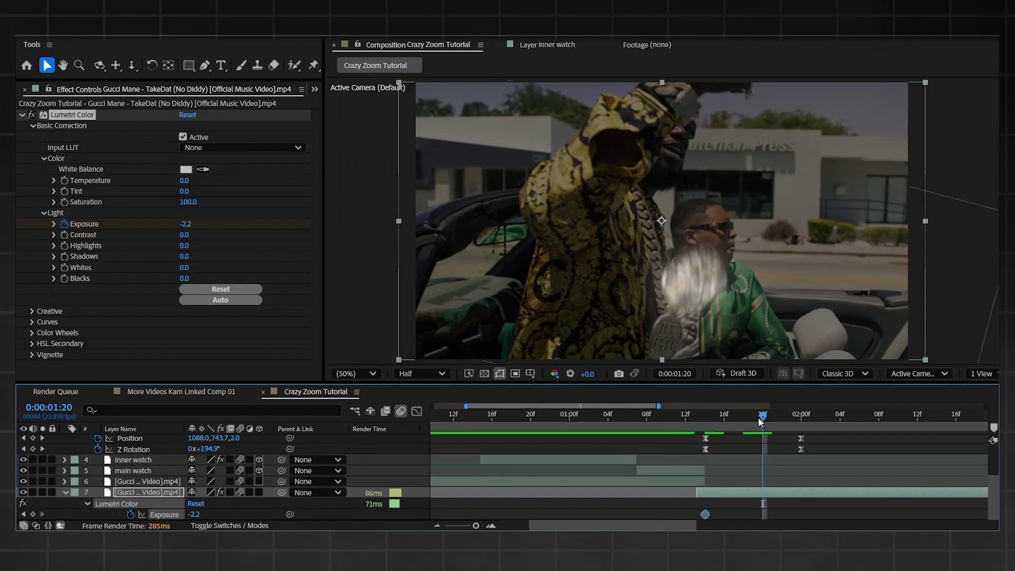
left_click(191, 222)
type("0")
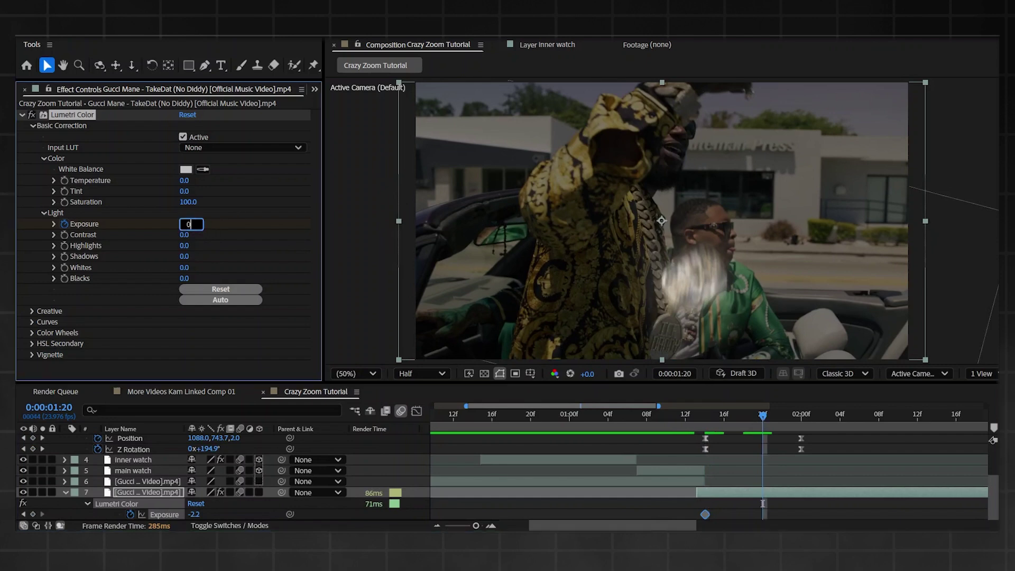
key("Return")
key("ctrl+s")
- Preview the darkened background behind the watch drop, and play the whole transition from the zoom onward
left_click(694, 413)
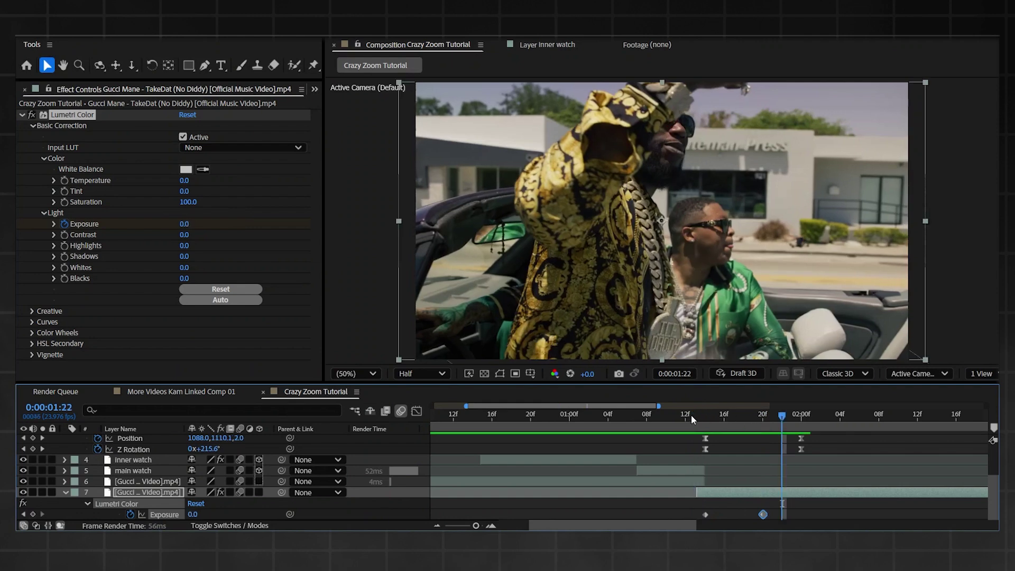
left_click(705, 415)
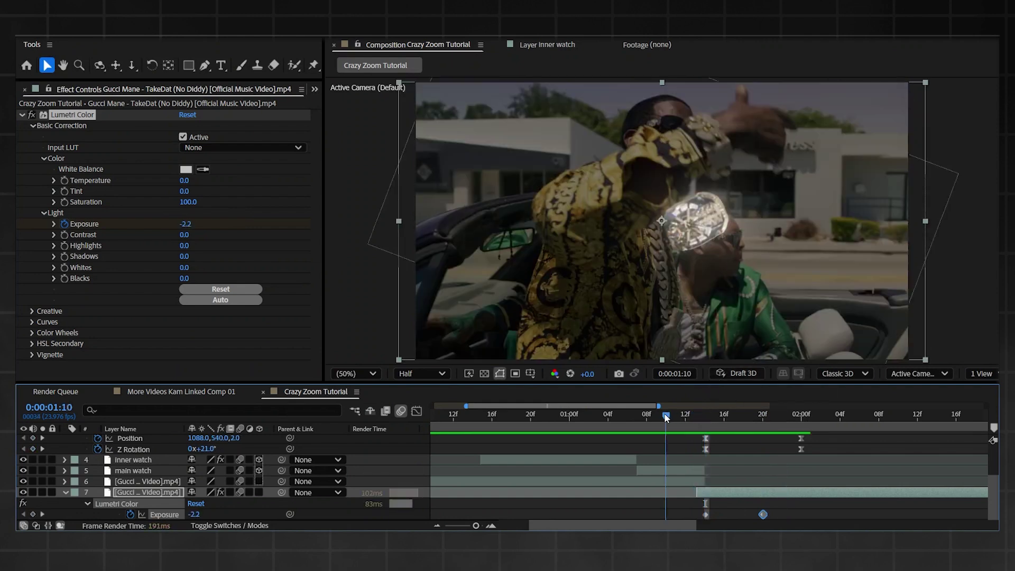
mouse_move(703, 416)
left_mouse_down()
mouse_move(666, 416)
mouse_move(712, 416)
left_mouse_up()
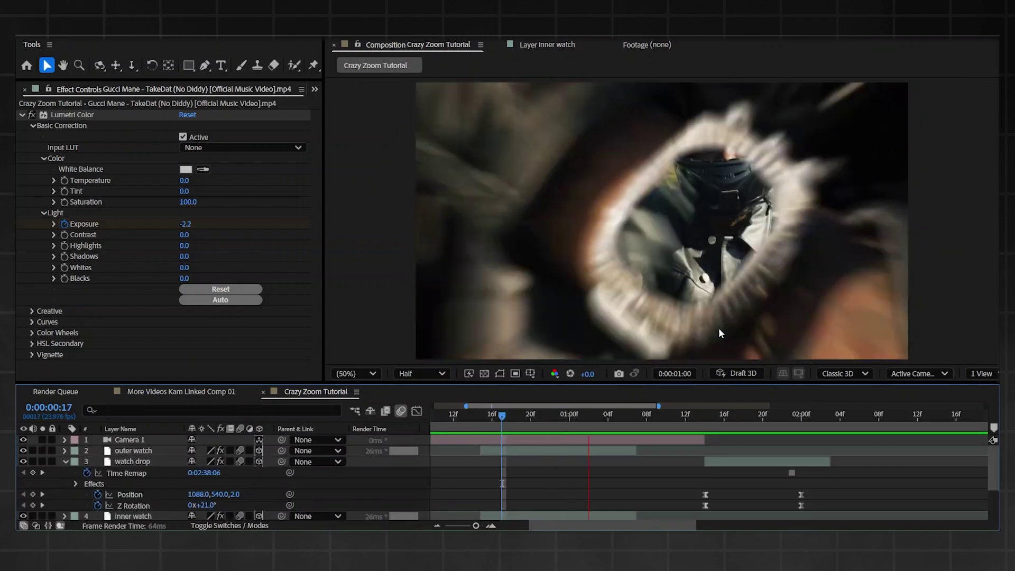
key("space")
key("space")
left_click(598, 420)
key("space")
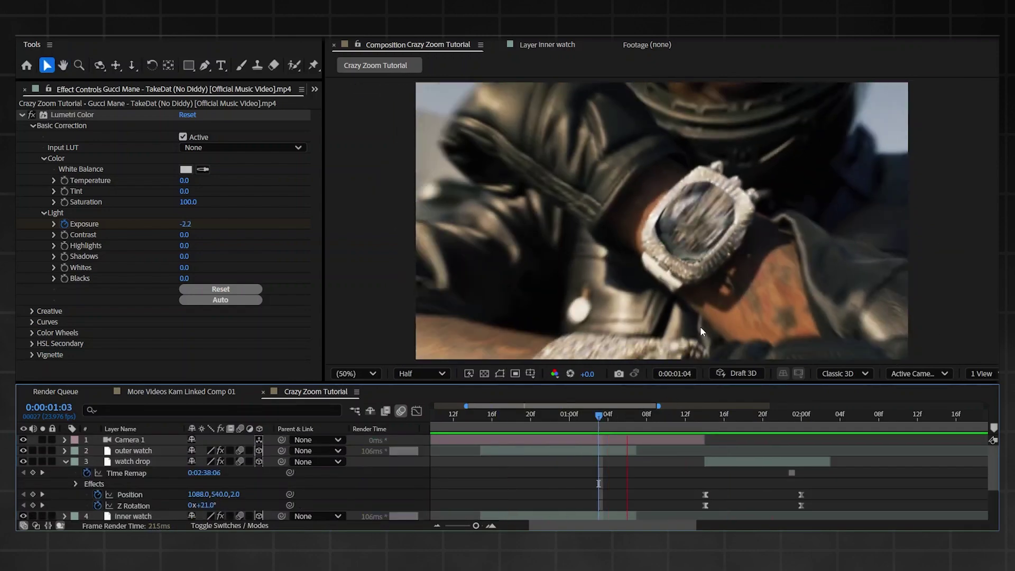
key("space")
- Add a new adjustment layer above all layers with the playhead at 0:00:01:07, where the outer watch layer ends
left_click(629, 416)
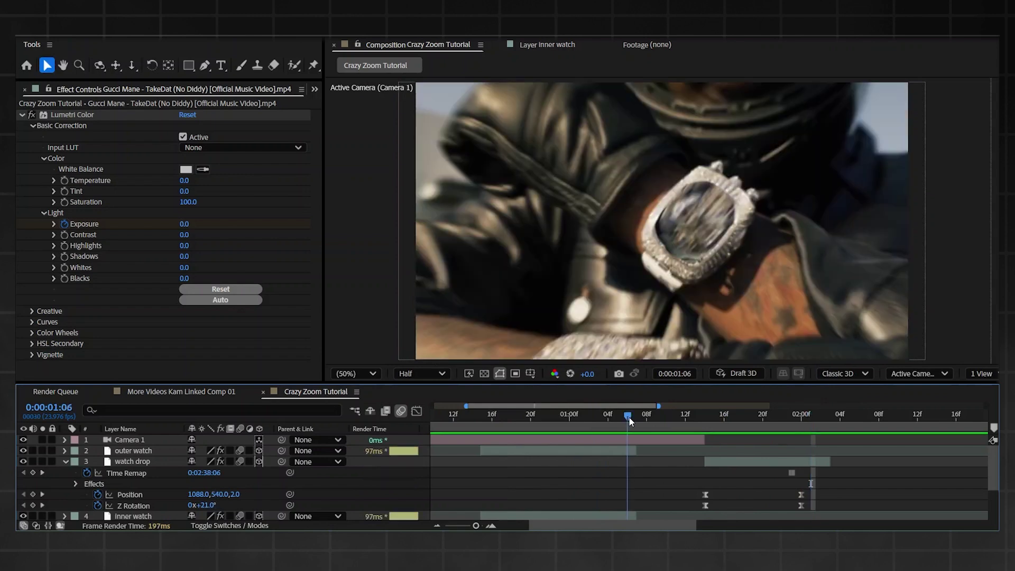
left_click_drag(627, 418, 642, 416)
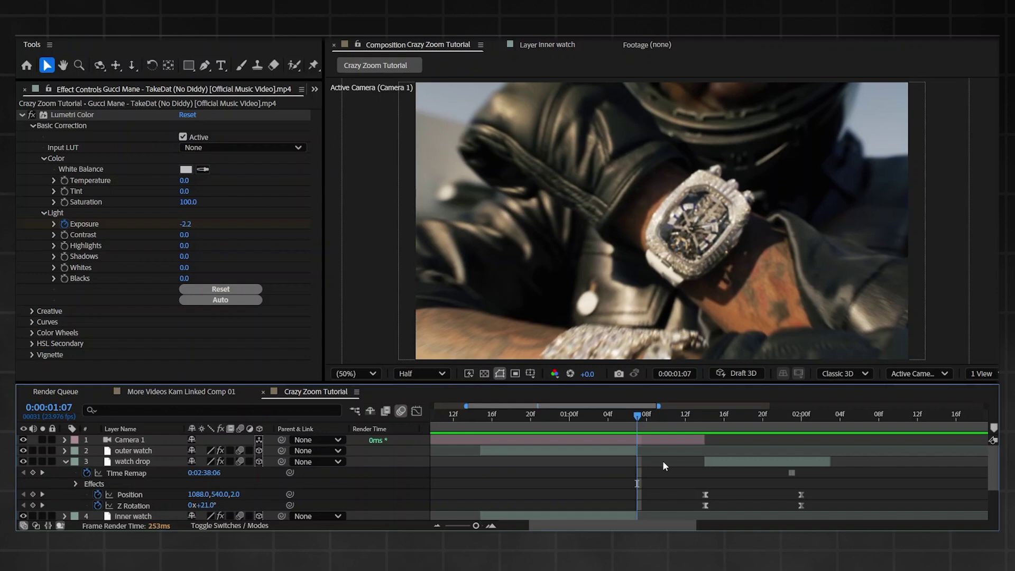
key("ctrl+alt+y")
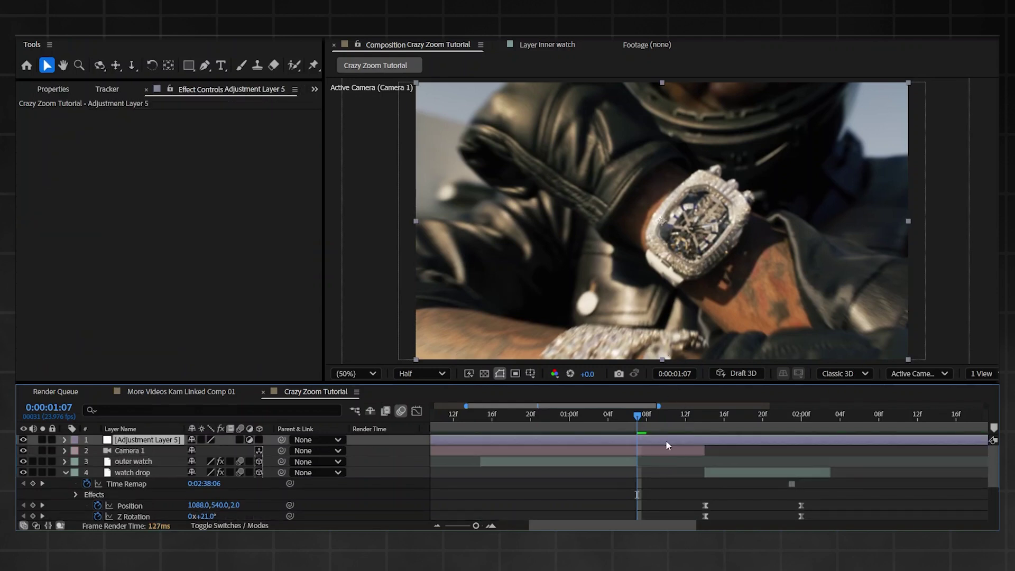
- Apply the Brightness & Contrast effect to the new adjustment layer
key("ctrl+space")
type("bright")
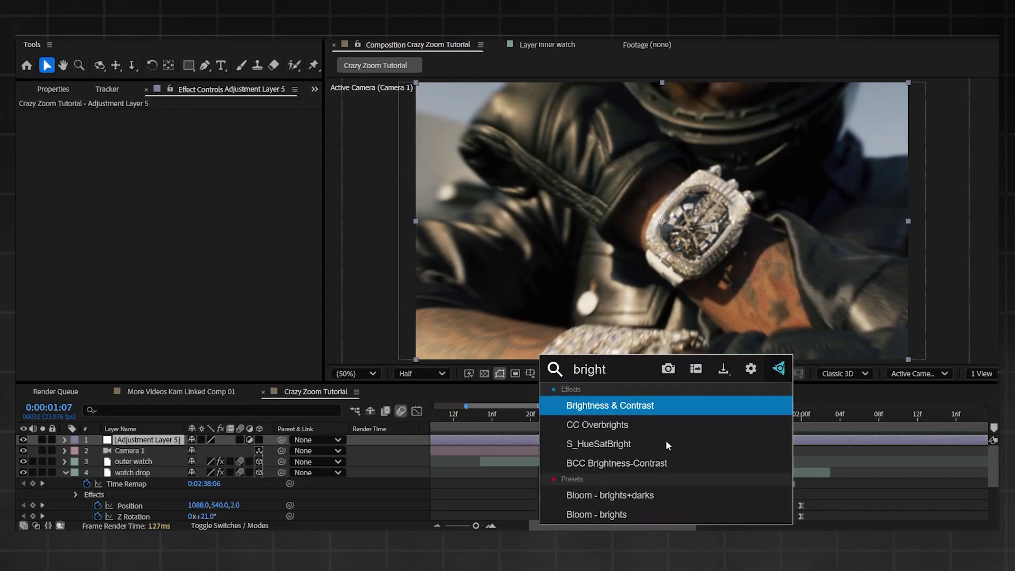
key("Return")
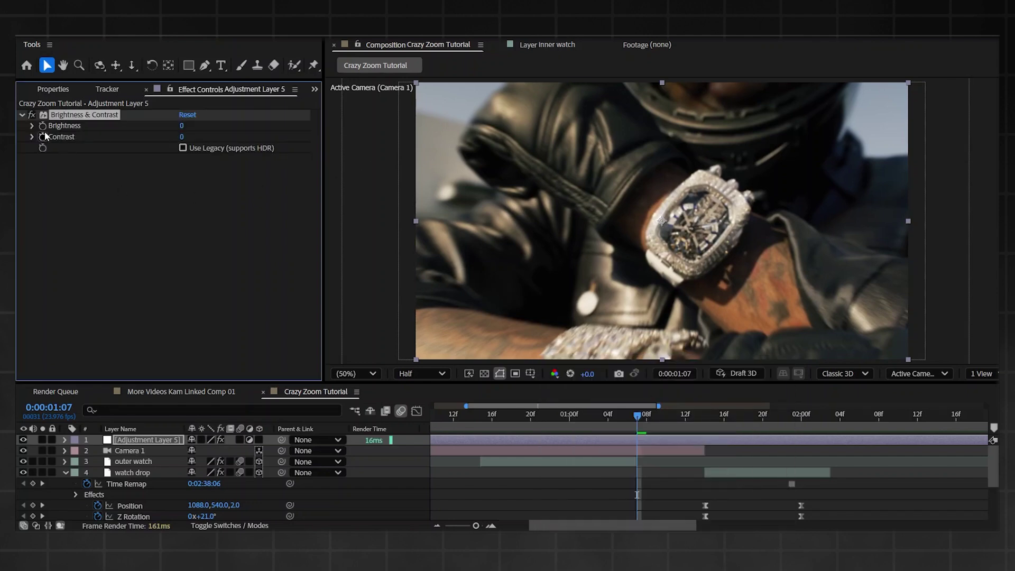
- Start keyframing Brightness and Contrast at 0 at 0:00:01:04, three frames before the outer watch layer ends
left_click(491, 525)
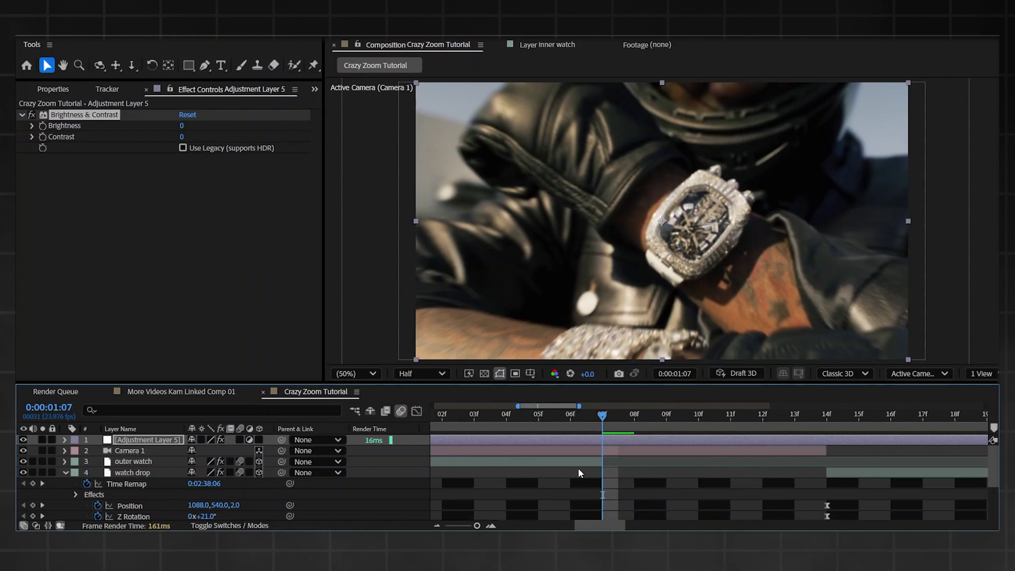
key("Page_Up")
key("Page_Up")
key("Page_Up")
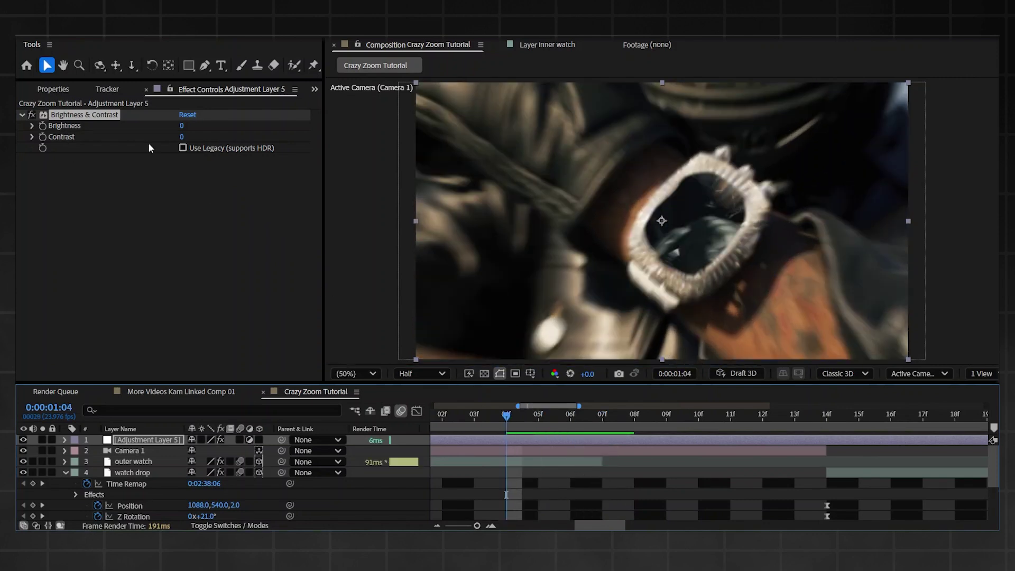
left_click(43, 126)
left_click(43, 138)
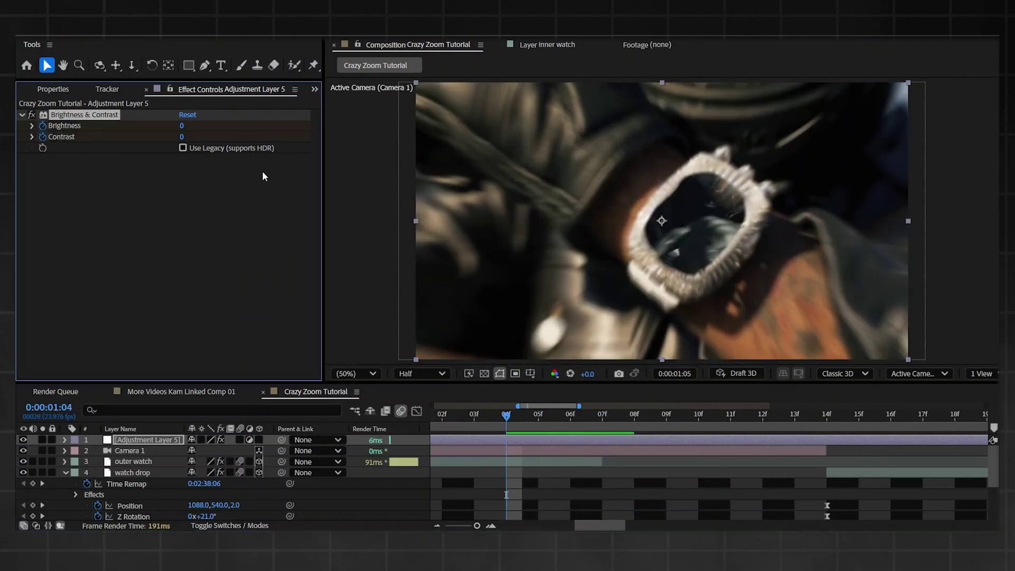
- Keyframe Brightness at 133 and Contrast at 42 at 0:00:01:07
key("Page_Down")
key("Page_Down")
key("Page_Down")
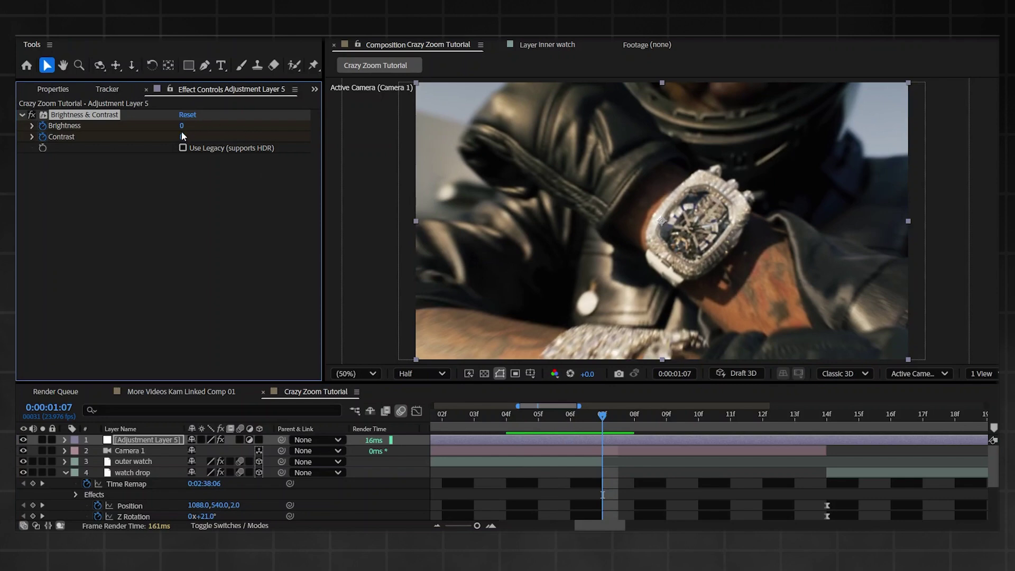
mouse_move(182, 126)
left_mouse_down()
mouse_move(273, 120)
mouse_move(197, 136)
mouse_move(179, 126)
left_mouse_up()
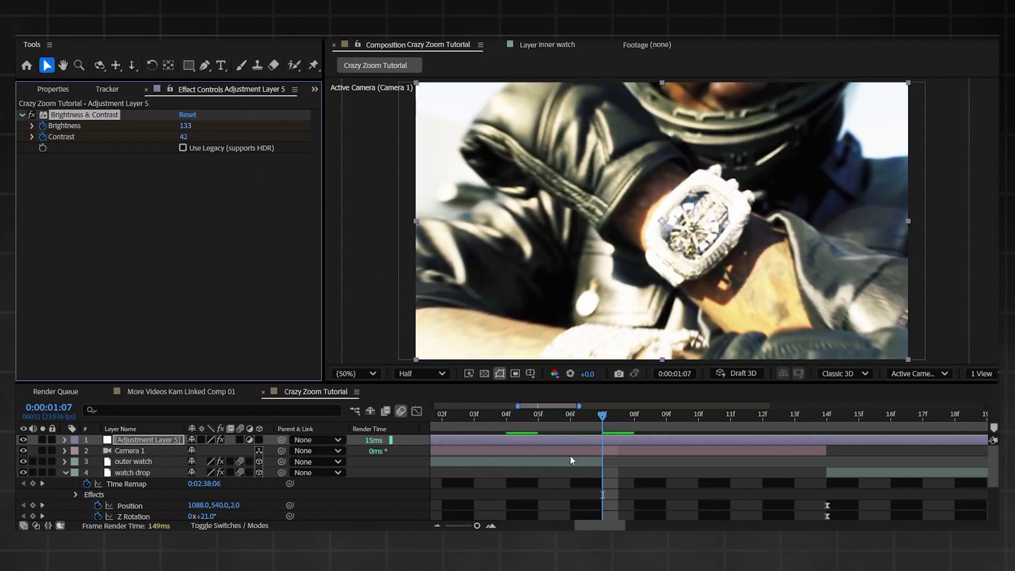
- Copy the first Brightness and Contrast keyframes to 0:00:01:10 and apply Easy Ease to all of the effect's keyframes
key("u")
left_click_drag(566, 453, 487, 471)
left_click_drag(598, 421, 698, 424)
key("ctrl+v")
left_click_drag(729, 455, 487, 473)
key("F9")
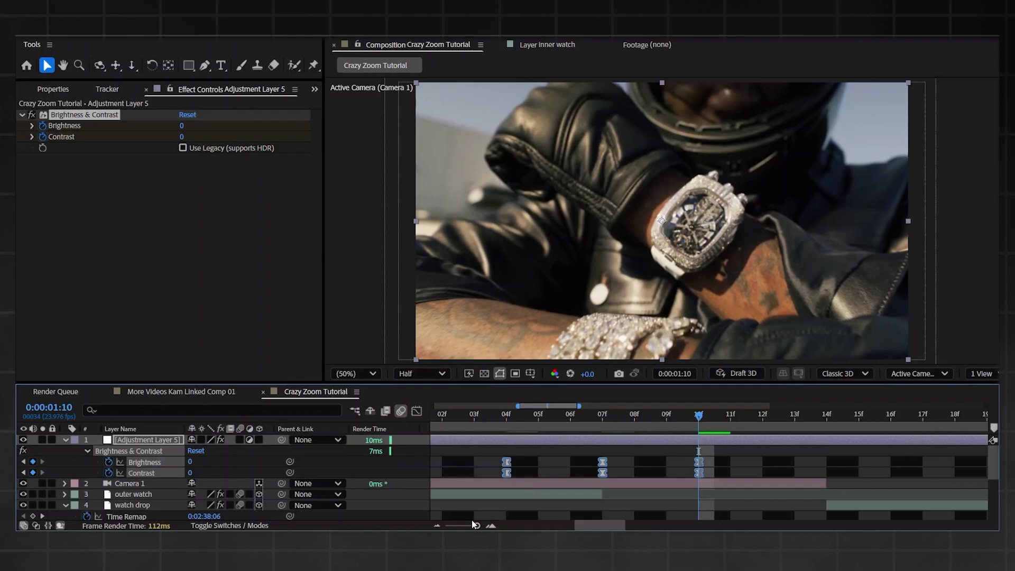
- Play the transition repeatedly from around 0:00:01:00 to check the brightness flash on the watch
left_click_drag(477, 525, 464, 527)
left_click(675, 489)
left_click_drag(621, 415, 561, 418)
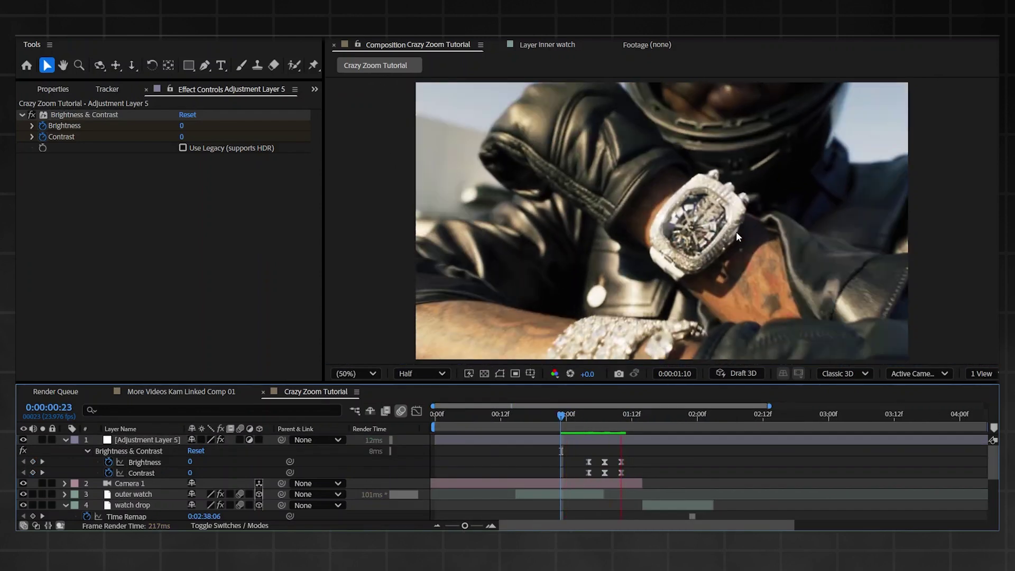
left_click(583, 416)
key("space")
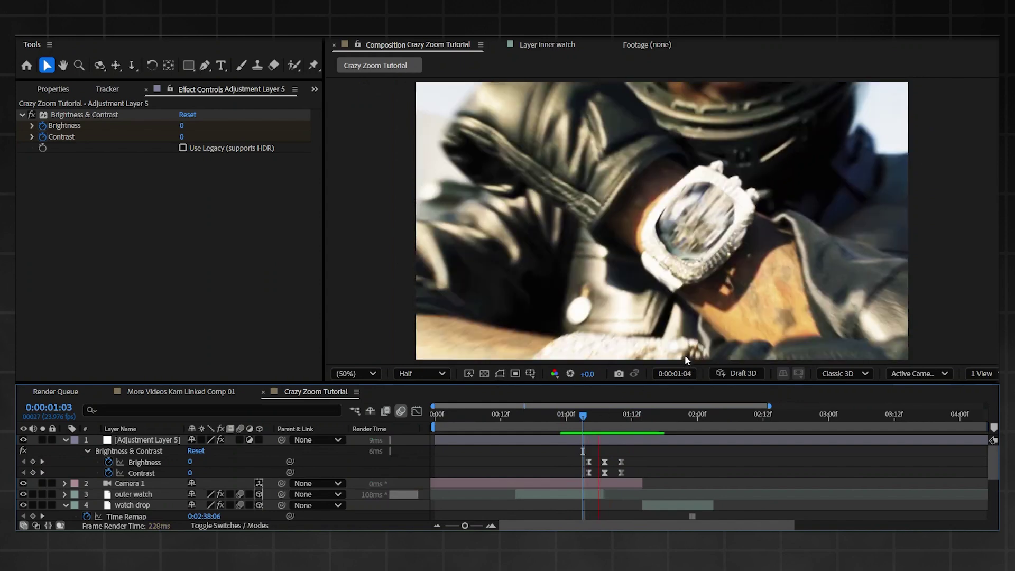
key("space")
left_click(587, 416)
key("space")
key("space")
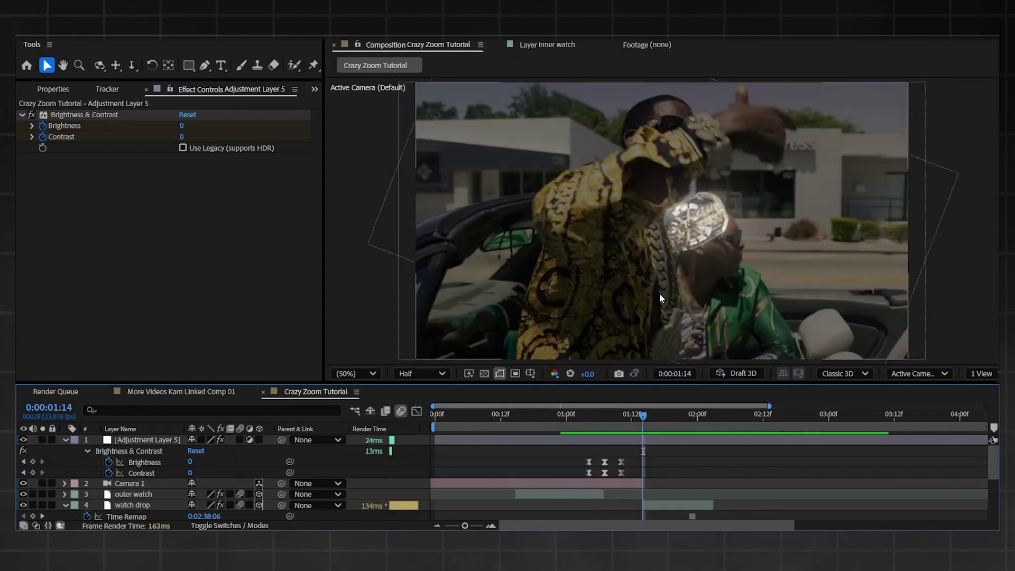
left_click(588, 416)
key("space")
left_click(632, 415)
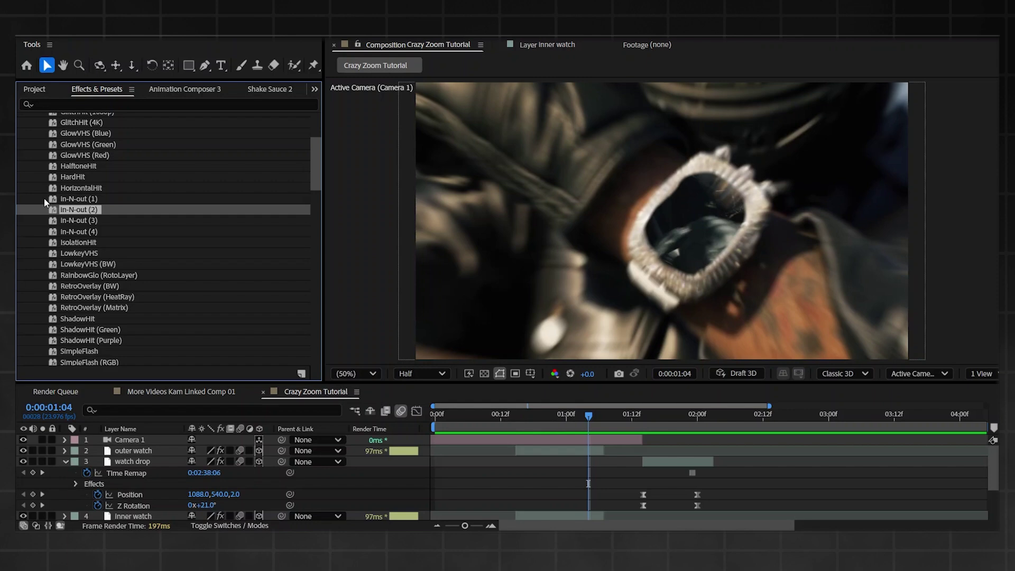
- Add an adjustment layer above all layers, apply the VerticalHit preset at 0:00:01:07, and show its keyframes
left_click(605, 416)
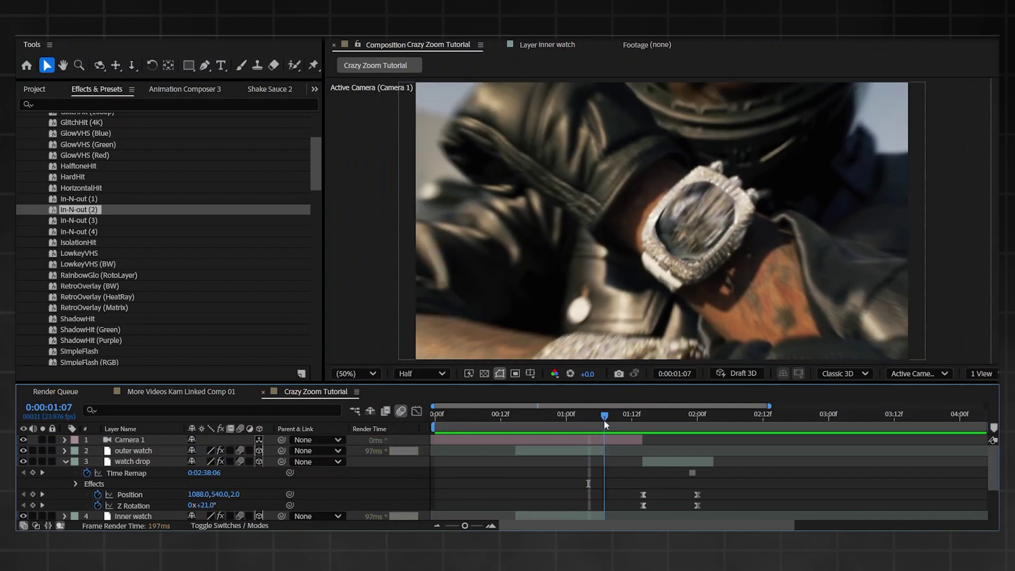
scroll(81, 293, "down", 1)
left_click(82, 345)
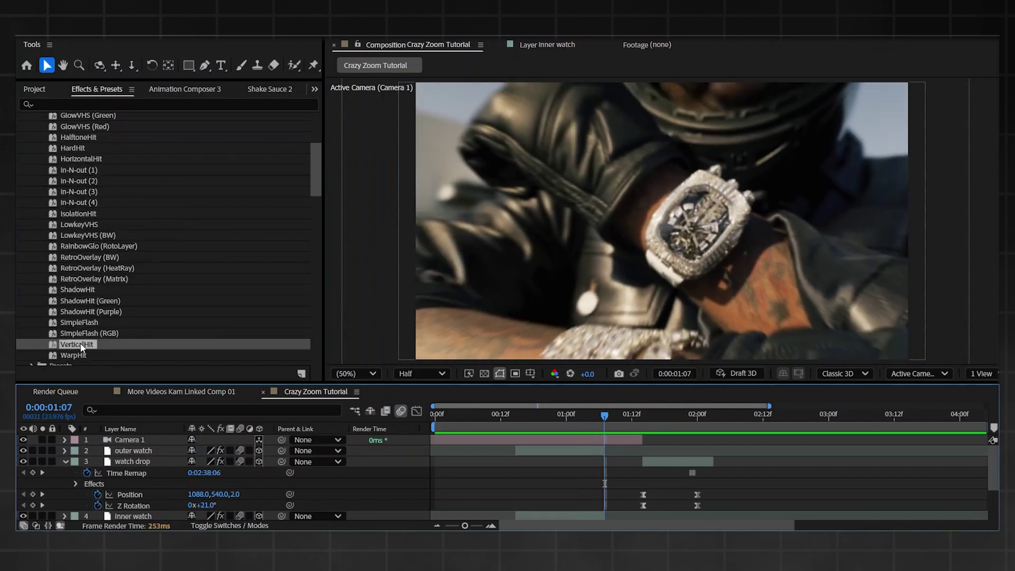
left_click(613, 473)
key("ctrl+alt+y")
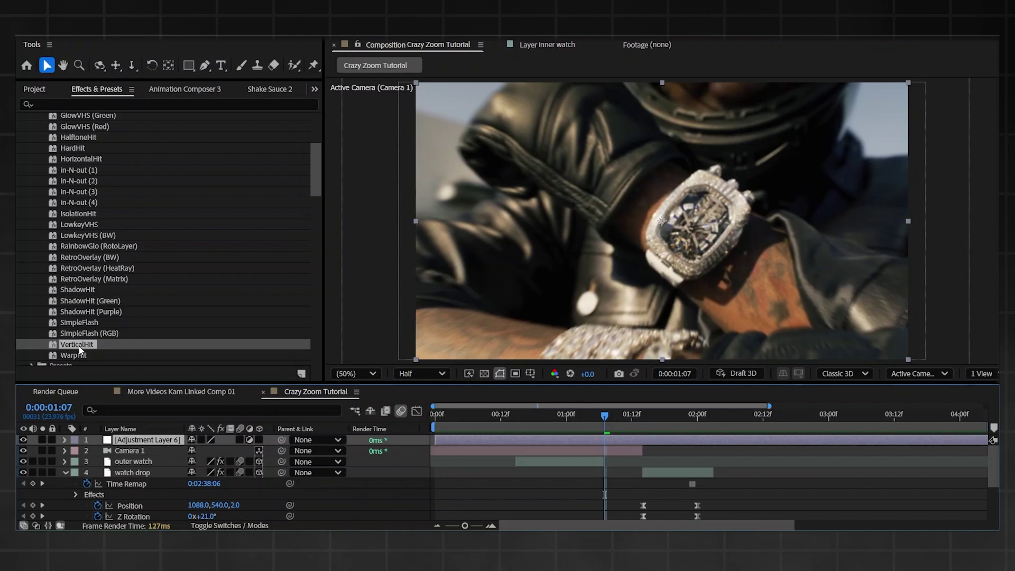
left_click_drag(79, 349, 625, 510)
key("u")
- Shift the hit's S_Shake, Levels and S_Flicker keyframes earlier so the shake peaks at 0:00:01:07, and preview the result
left_click(689, 487)
scroll(681, 477, "down", 2)
scroll(661, 465, "down", 5)
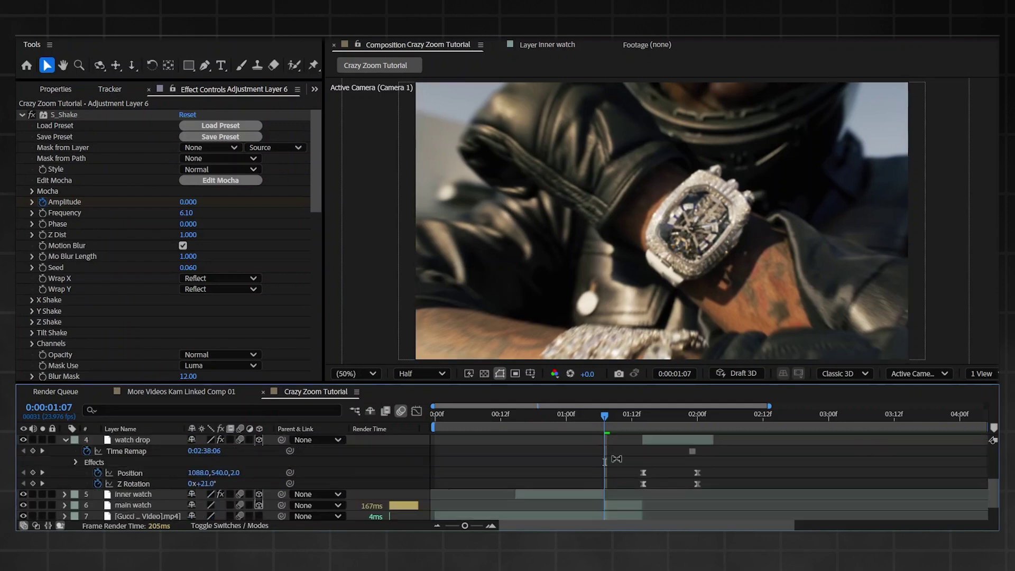
left_click(611, 473)
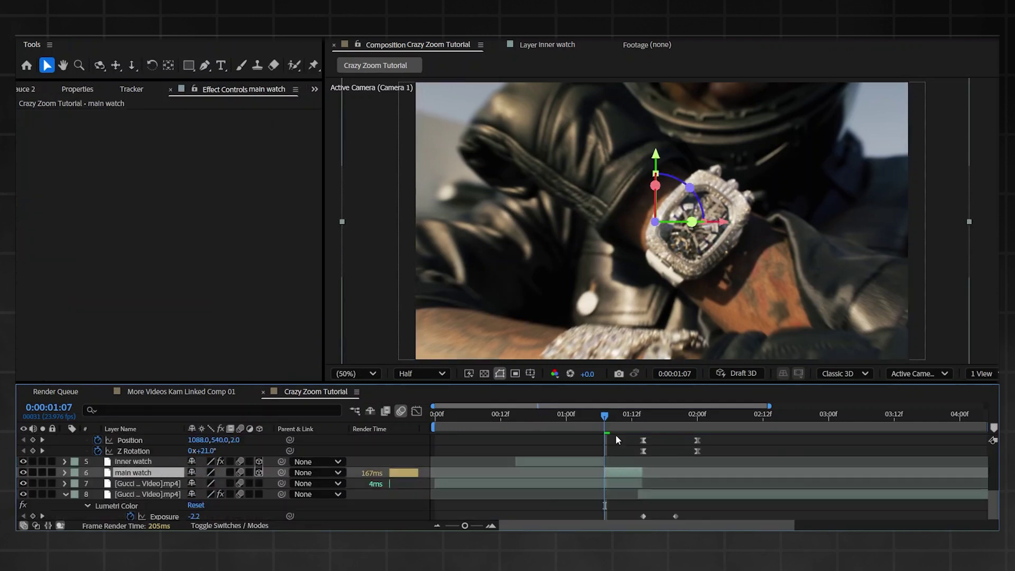
scroll(617, 448, "up", 5)
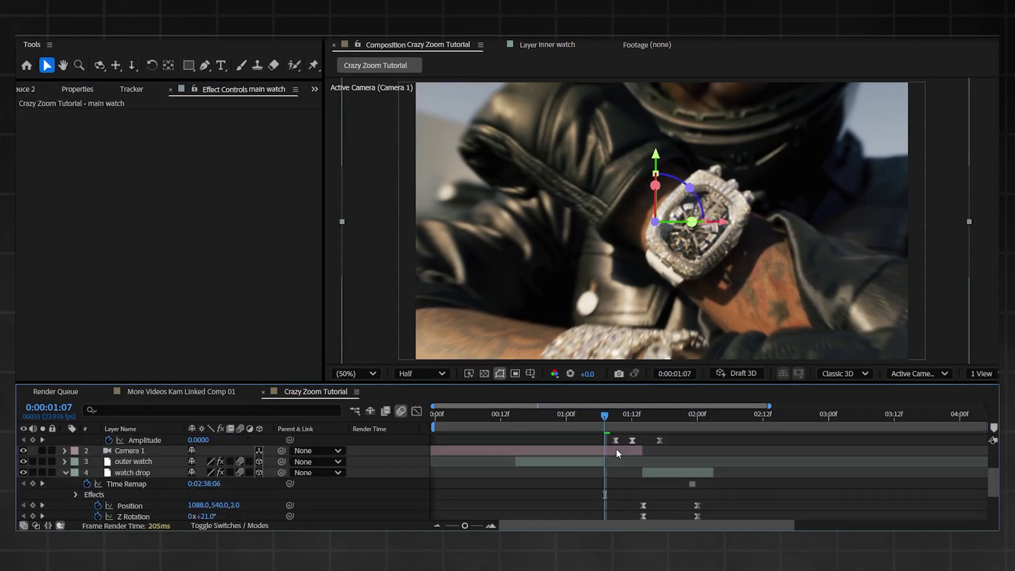
scroll(630, 449, "up", 3)
left_click_drag(640, 436, 619, 442)
left_click(582, 416)
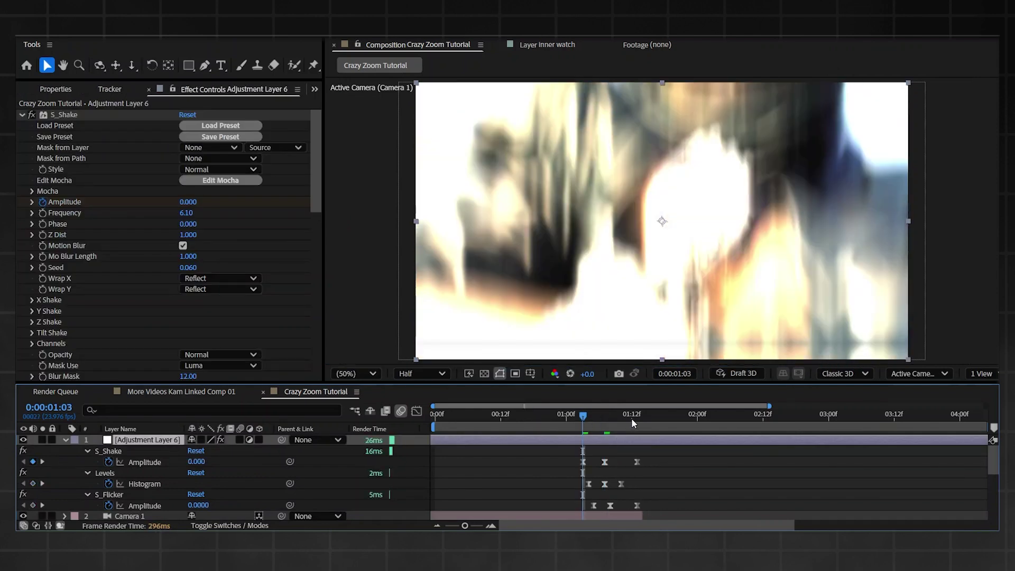
left_click_drag(666, 420, 585, 417)
key("space")
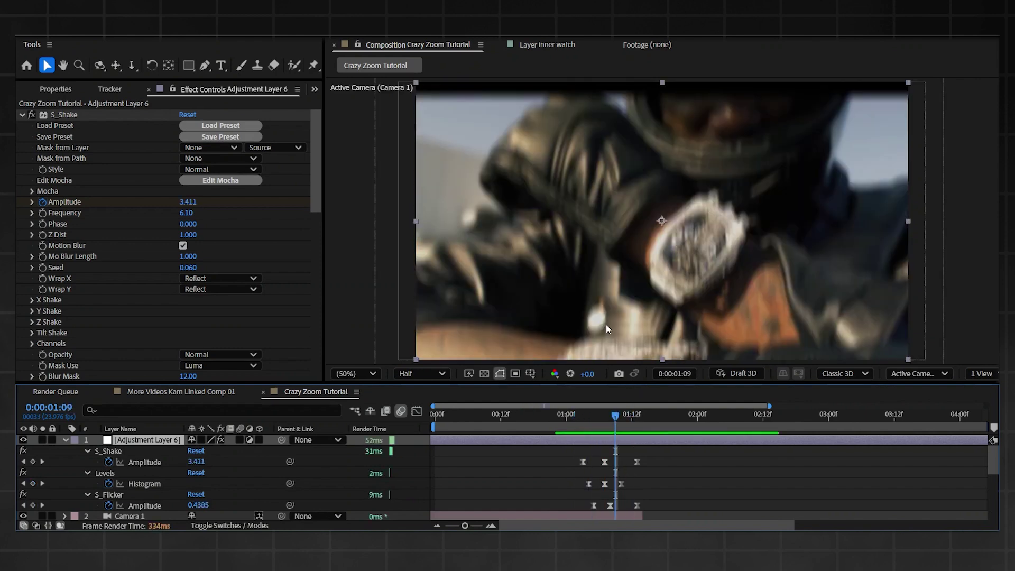
- Apply Motion Tile to the main watch layer with Output Width 220, Output Height 230 and Mirror Edges on
left_click(606, 324)
left_click(607, 505)
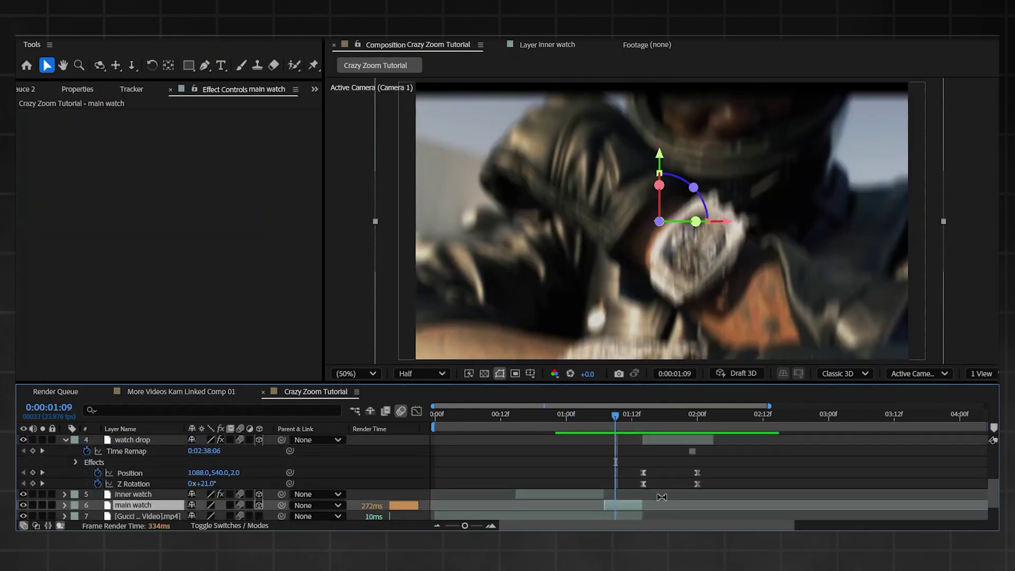
key("ctrl+space")
type("motion")
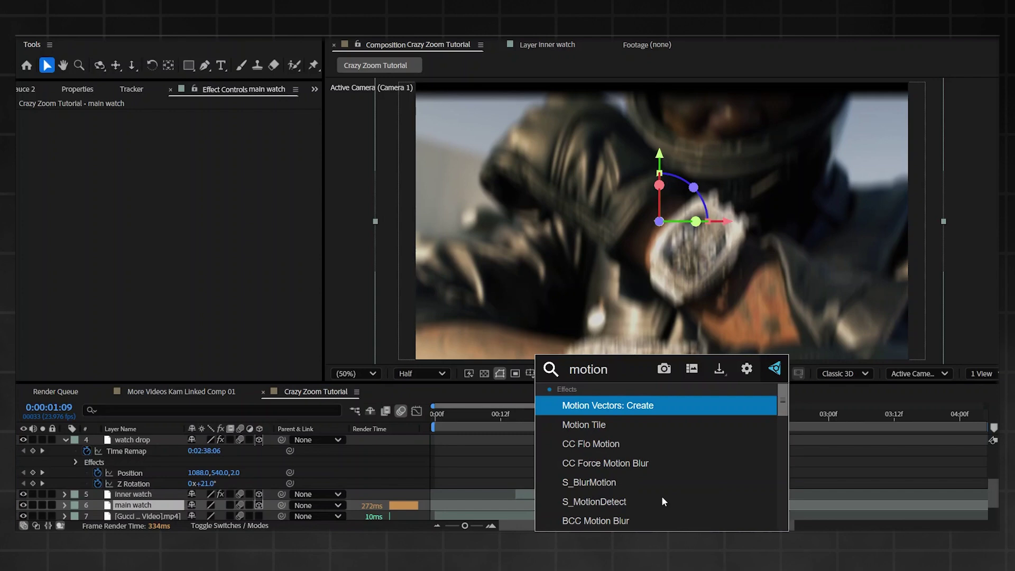
key("Down")
key("Return")
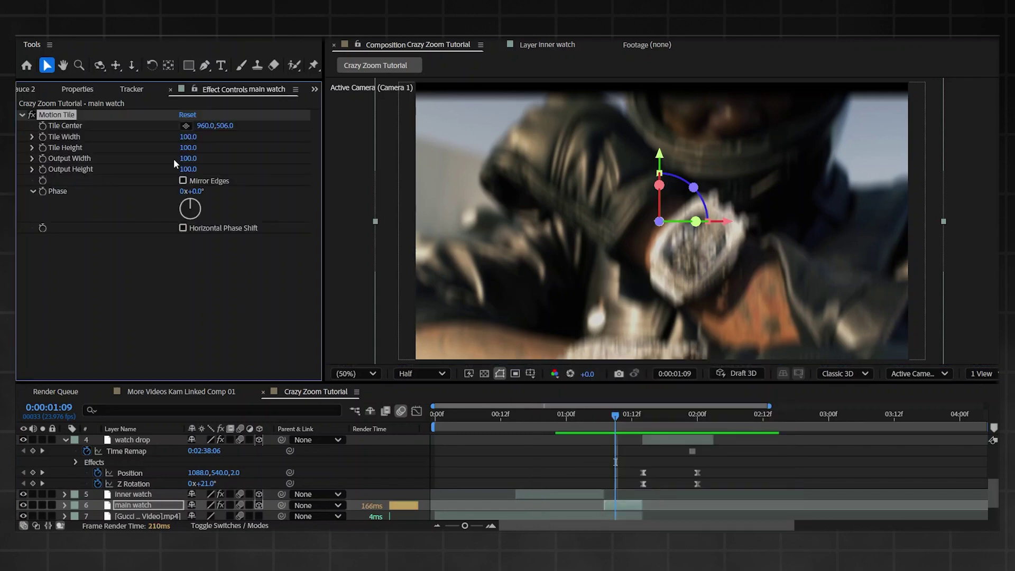
left_click_drag(190, 162, 199, 169)
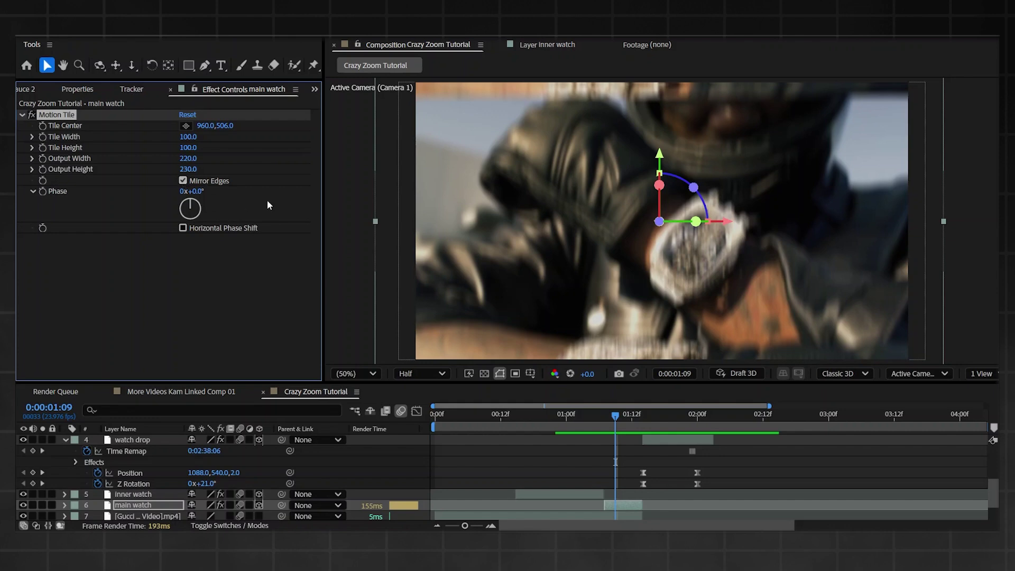
left_click(717, 486)
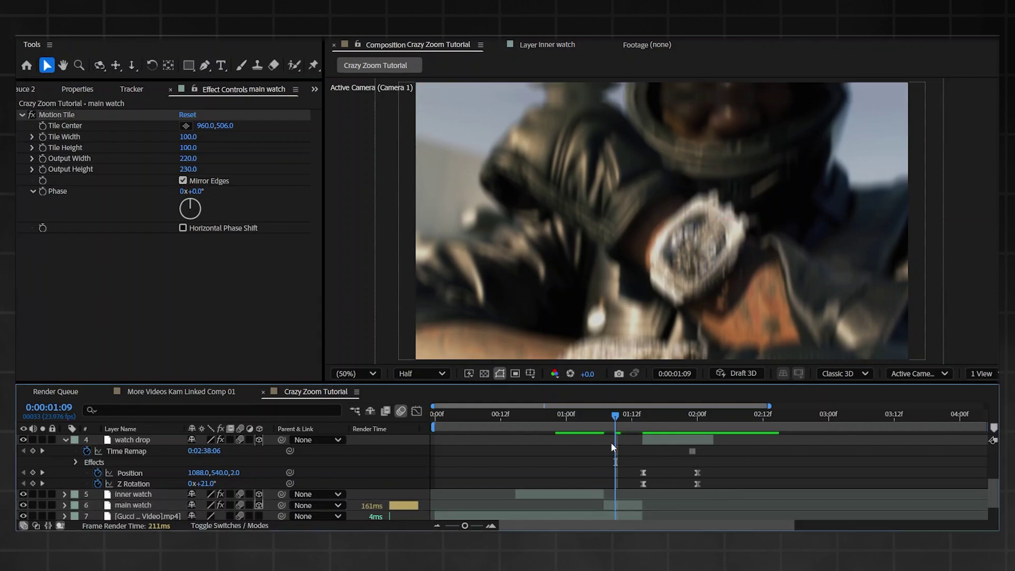
- Play the zoom through the watch and scrub to 0:00:01:06 to check the timing of the shake
scroll(611, 445, "up", 1)
key("space")
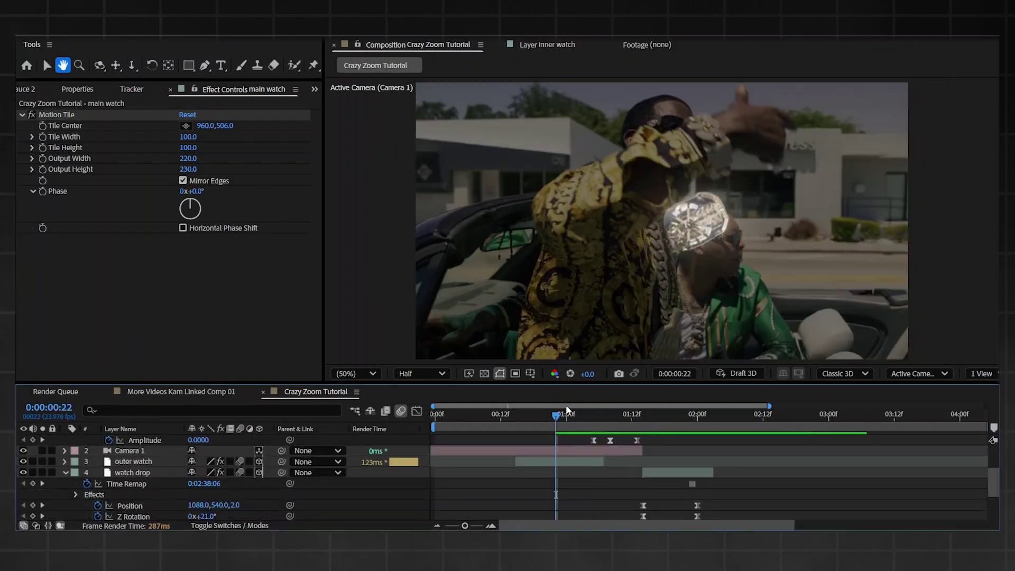
key("space")
left_click(578, 412)
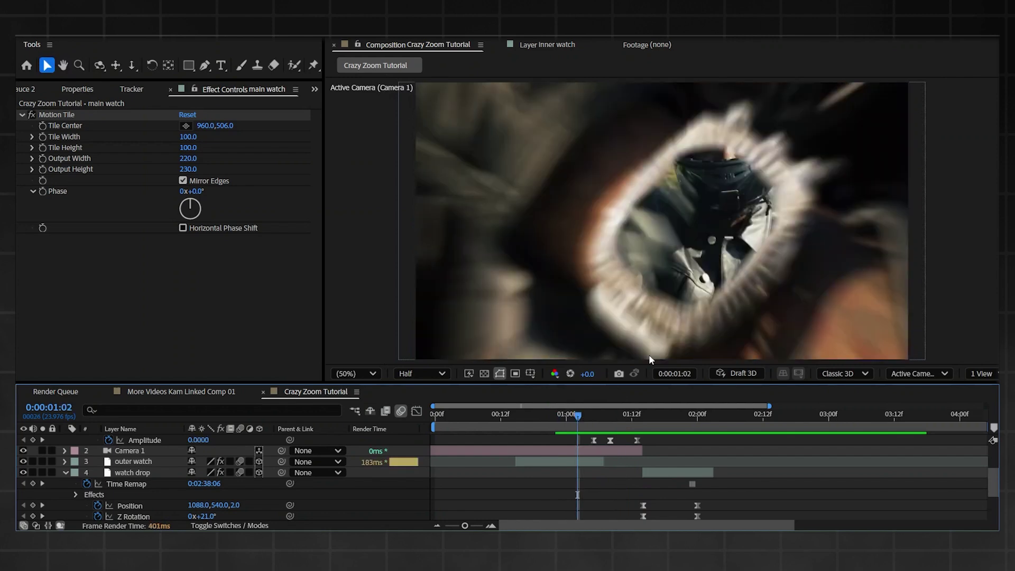
key("space")
key("space")
left_click_drag(585, 417, 603, 416)
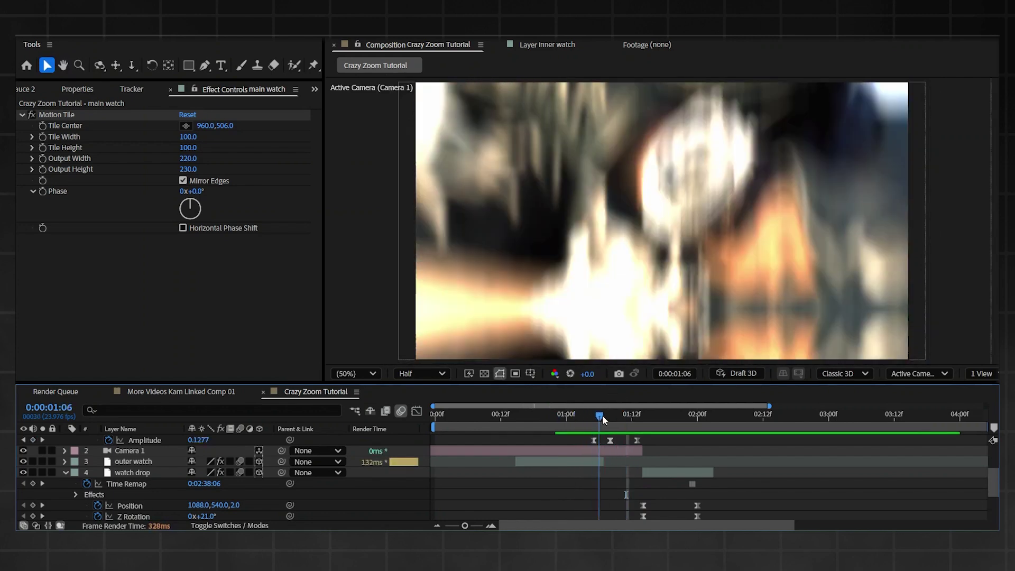
- Retime the inner watch's Position keyframes and layer end to about 0:00:01:05, and start the main watch layer at that frame
scroll(623, 475, "down", 3)
left_click(590, 461)
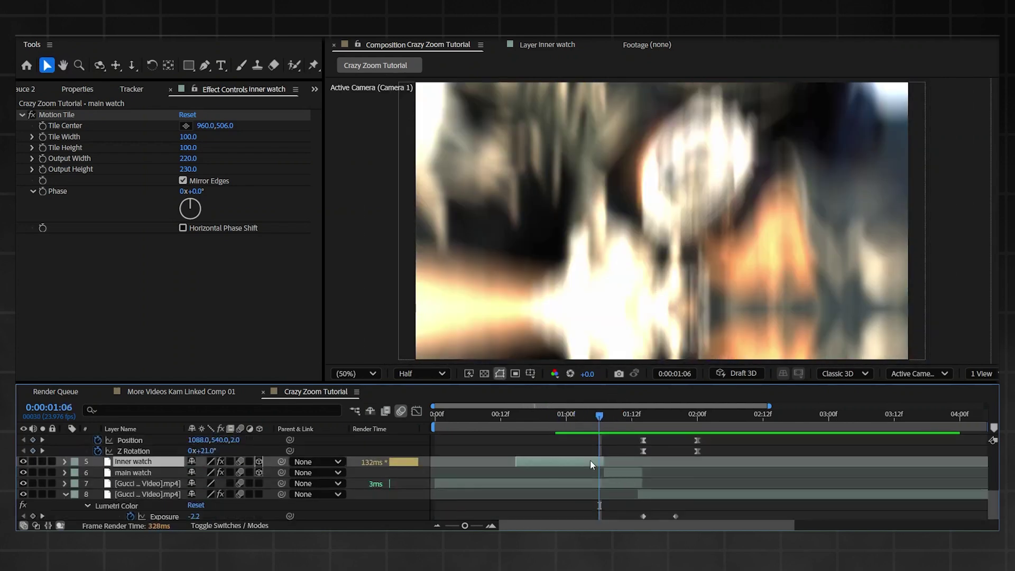
key("p")
mouse_move(615, 469)
left_mouse_down()
mouse_move(563, 473)
mouse_move(598, 482)
mouse_move(587, 463)
left_mouse_up()
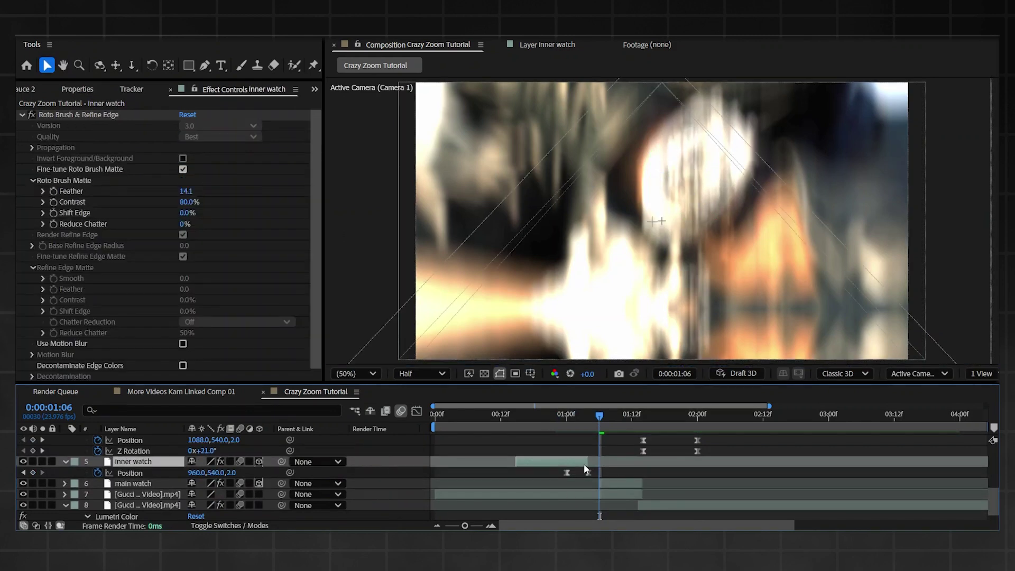
- Split the hit adjustment layer at 0:00:01:14 and remove its portion before 0:00:01:02
left_click_drag(611, 415, 643, 422)
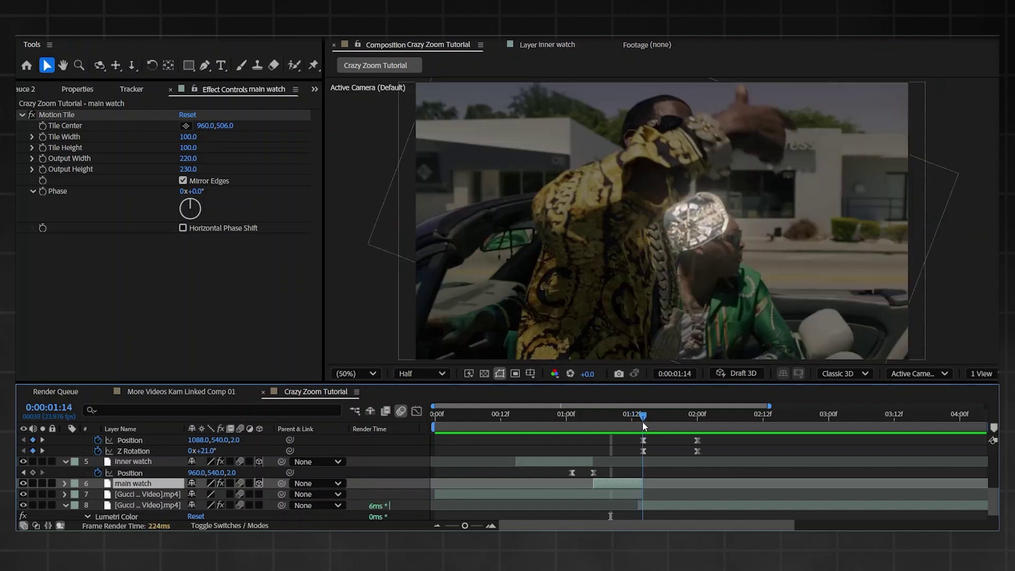
left_click(683, 476)
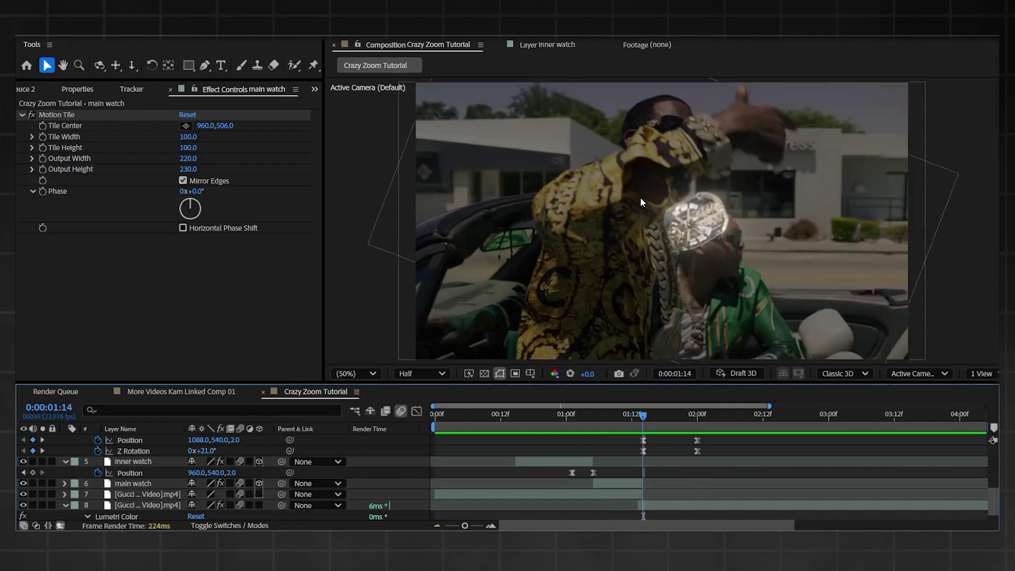
scroll(640, 198, "up", 1)
scroll(675, 467, "up", 5)
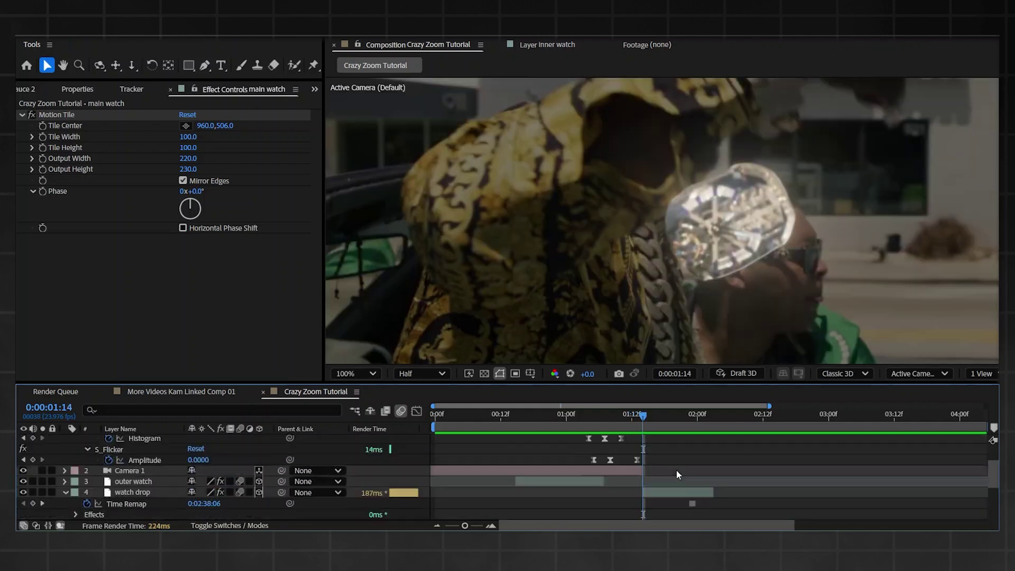
left_click(652, 440)
left_click_drag(569, 424, 577, 424)
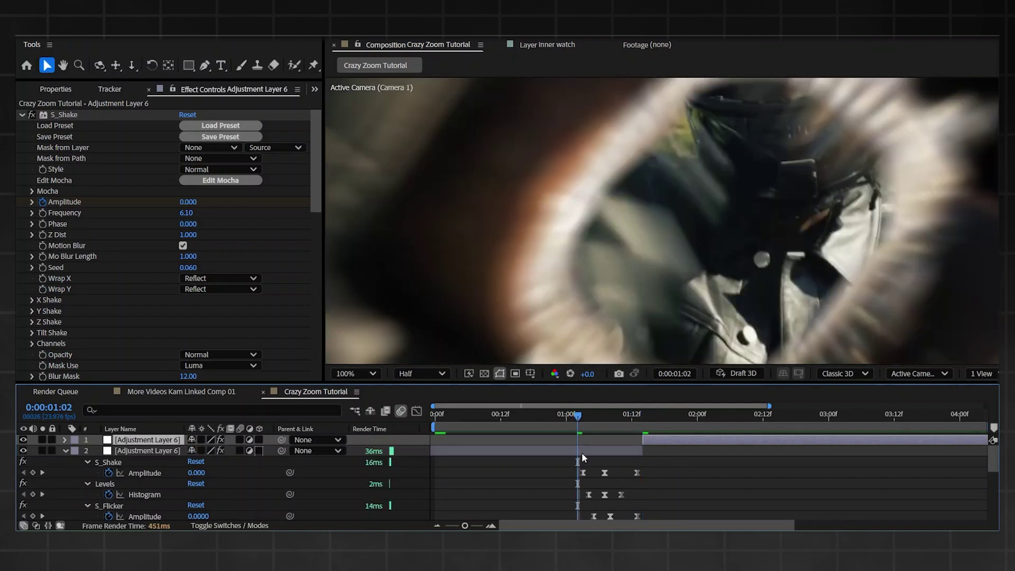
key("ctrl+shift+d")
key("Delete")
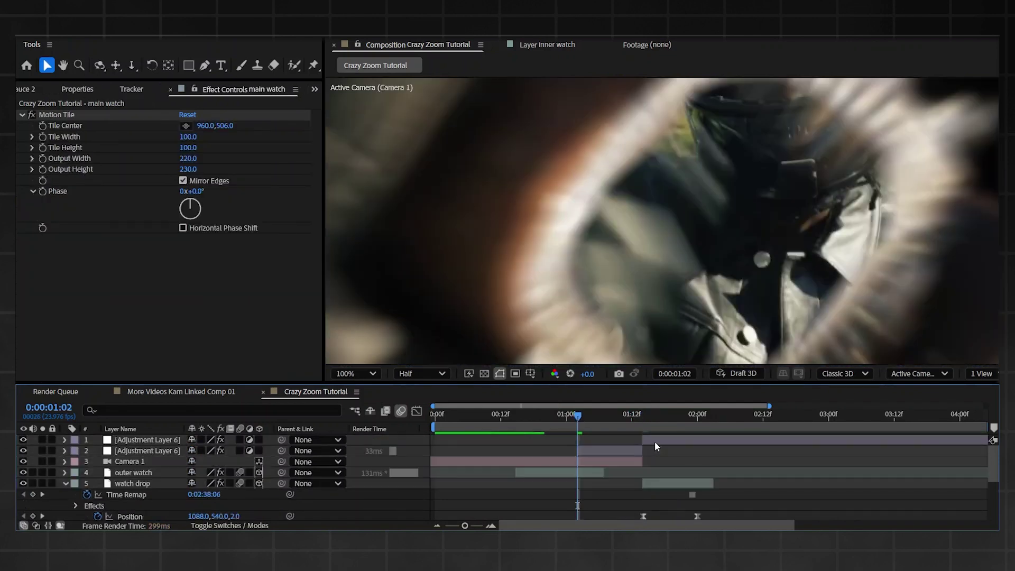
- Delete the old hit adjustment layer's portion after 0:00:01:14 and add a new adjustment layer at 0:00:01:13
left_click(655, 441)
key("Delete")
left_click(637, 420)
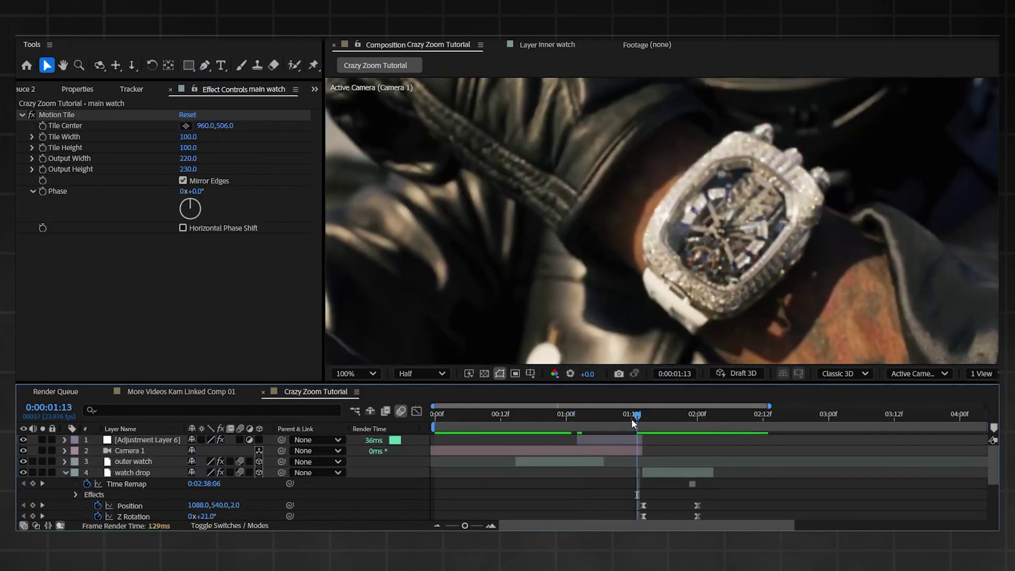
key("ctrl+alt+y")
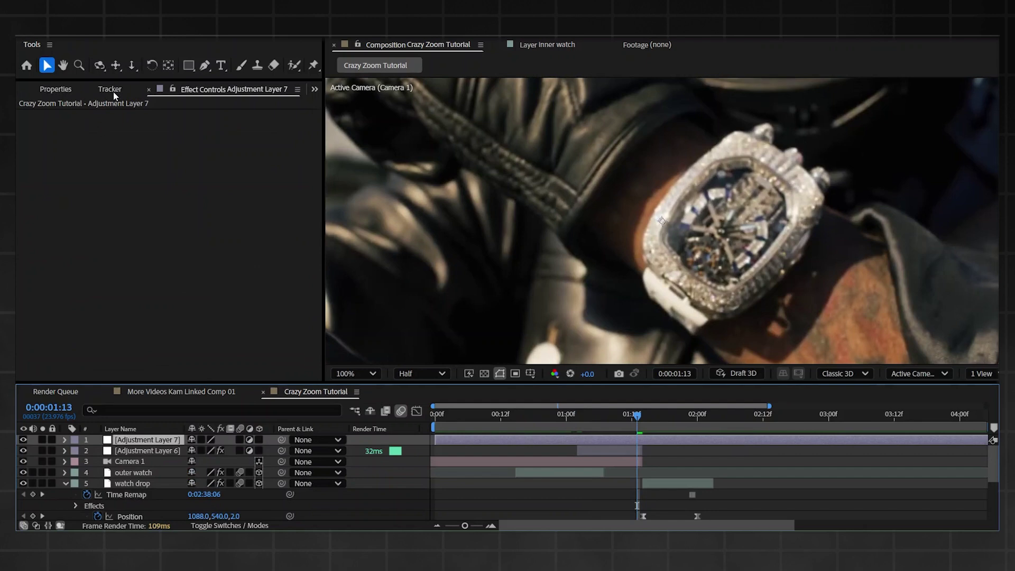
- Apply the saved preset with S_Shake, S_HueSatBright and S_Flicker to the new adjustment layer and reveal its keyframes
scroll(114, 93, "up", 8)
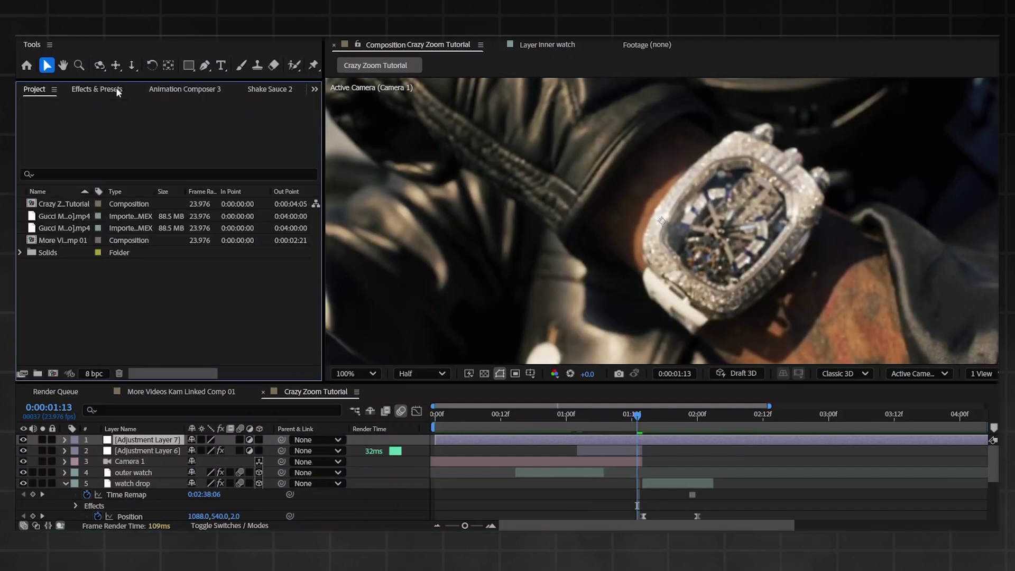
left_click(118, 91)
left_click_drag(74, 150, 653, 436)
key("u")
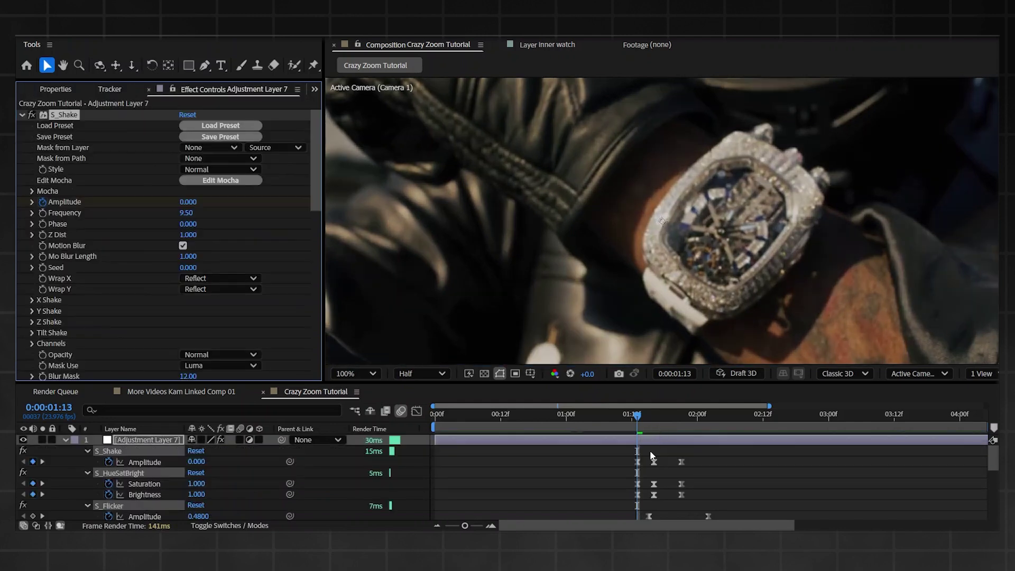
- Shift the new adjustment layer so its peak keyframes fall on 0:00:01:14, and lower the S_Shake Amplitude there to 1.170
scroll(664, 443, "down", 4)
left_click_drag(636, 418, 643, 423)
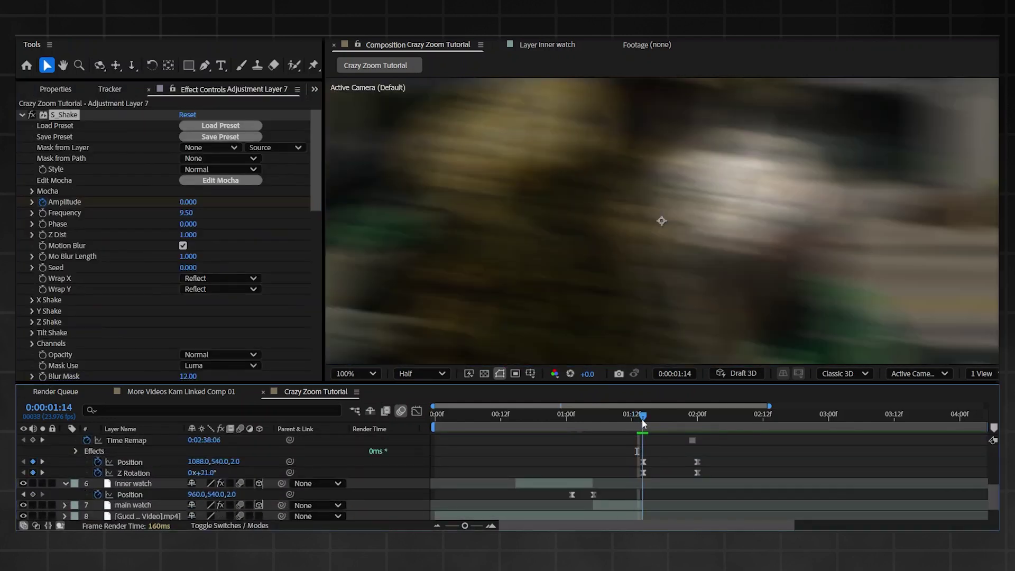
scroll(661, 442, "up", 3)
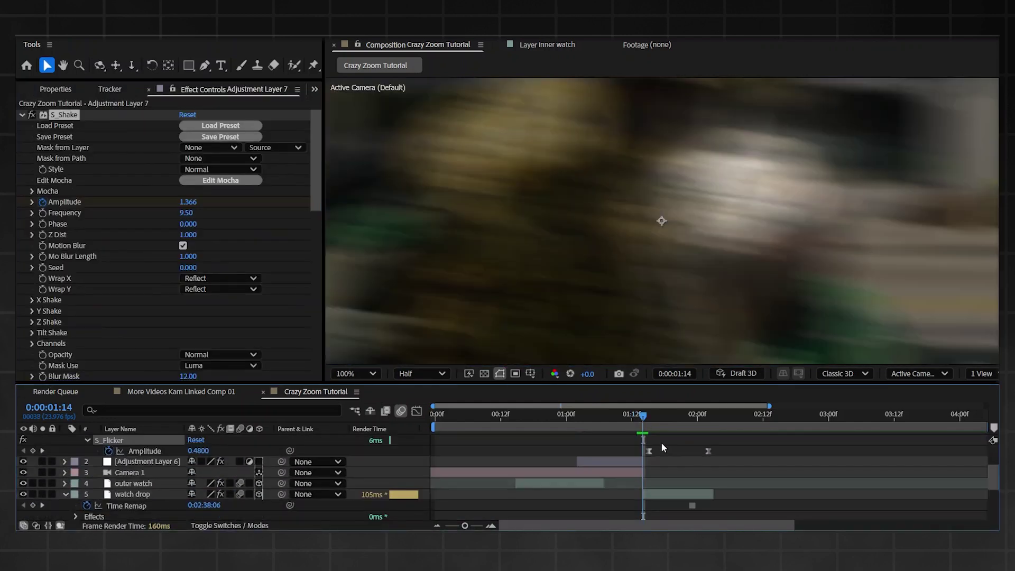
left_click(354, 374)
left_click(361, 136)
scroll(670, 449, "up", 3)
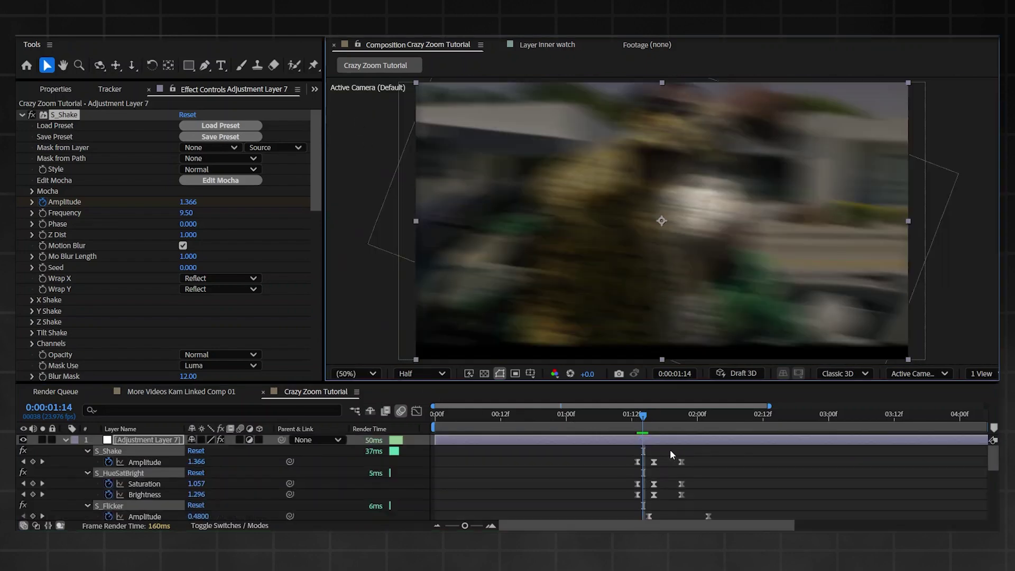
left_click_drag(667, 442, 657, 440)
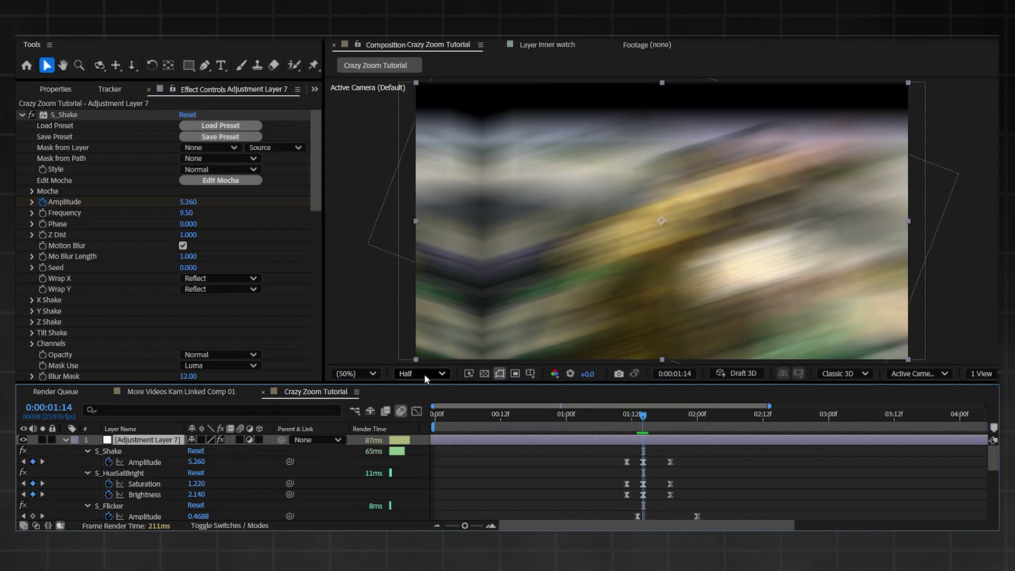
left_click_drag(202, 464, 163, 471)
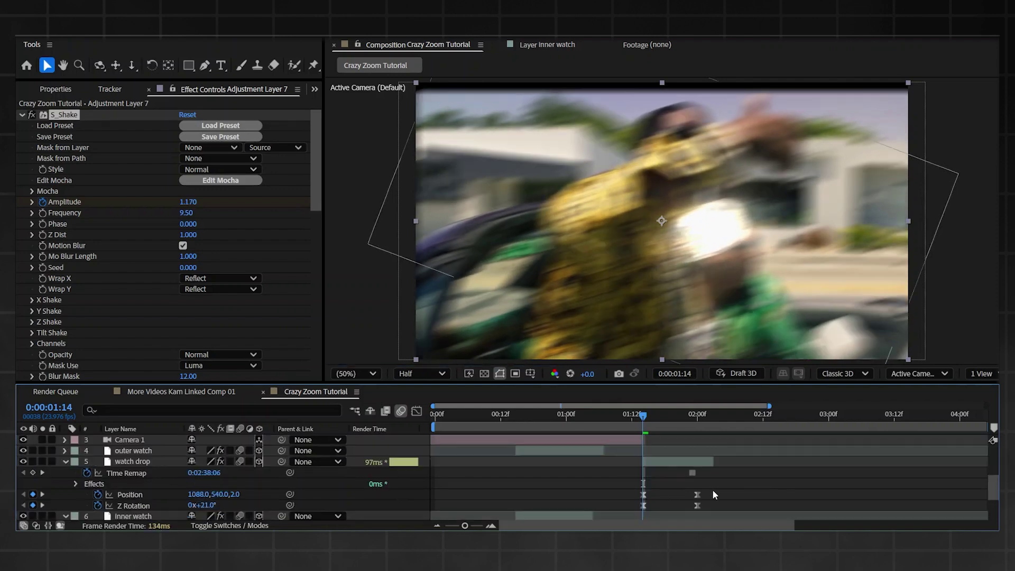
- Apply Motion Tile to the second music video clip with Output Width 170, Output Height 230 and Mirror Edges on
scroll(715, 494, "down", 2)
left_click(649, 496)
key("ctrl+space")
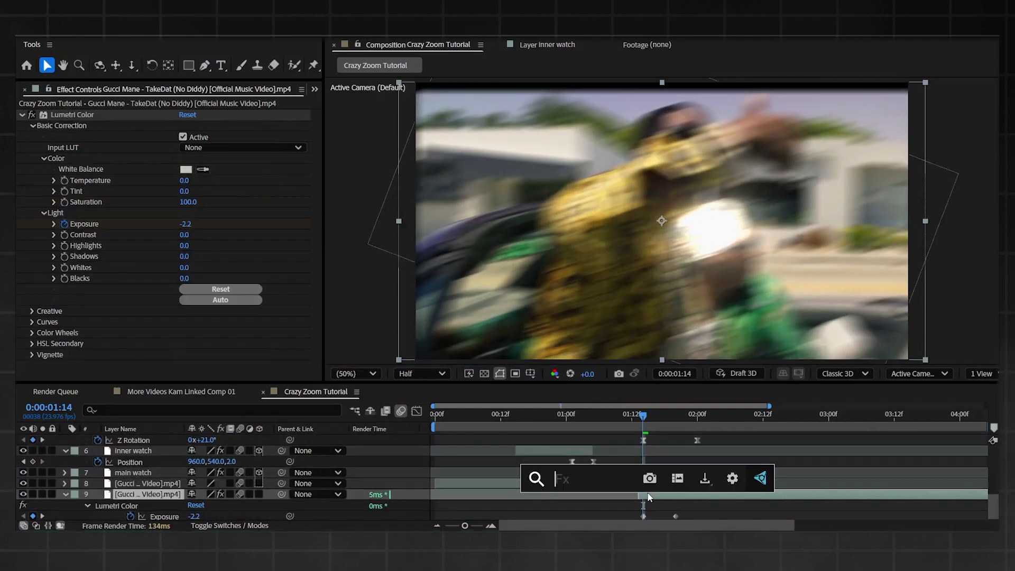
type("motion")
key("Down")
key("Return")
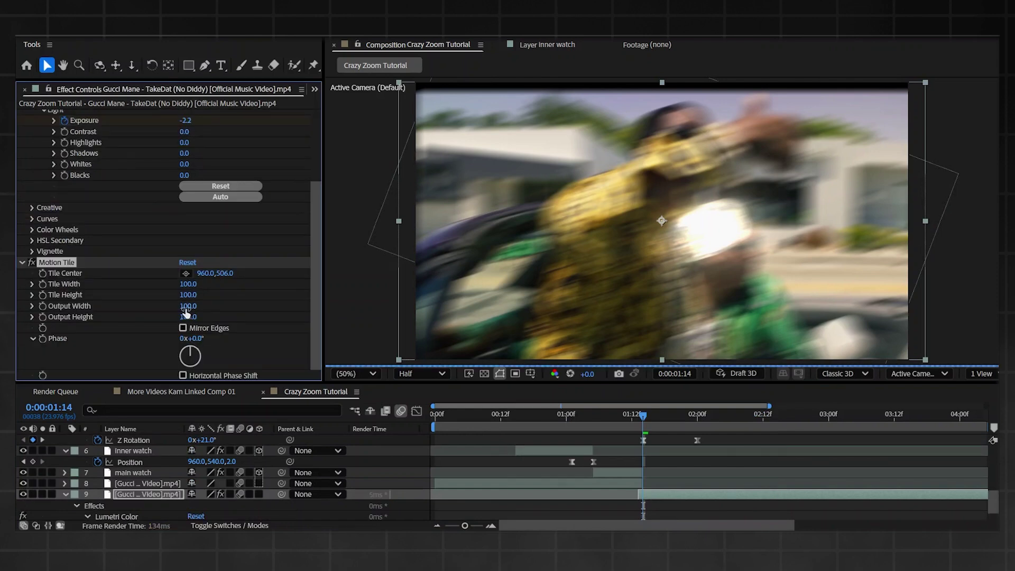
left_click_drag(185, 308, 199, 318)
left_click(183, 327)
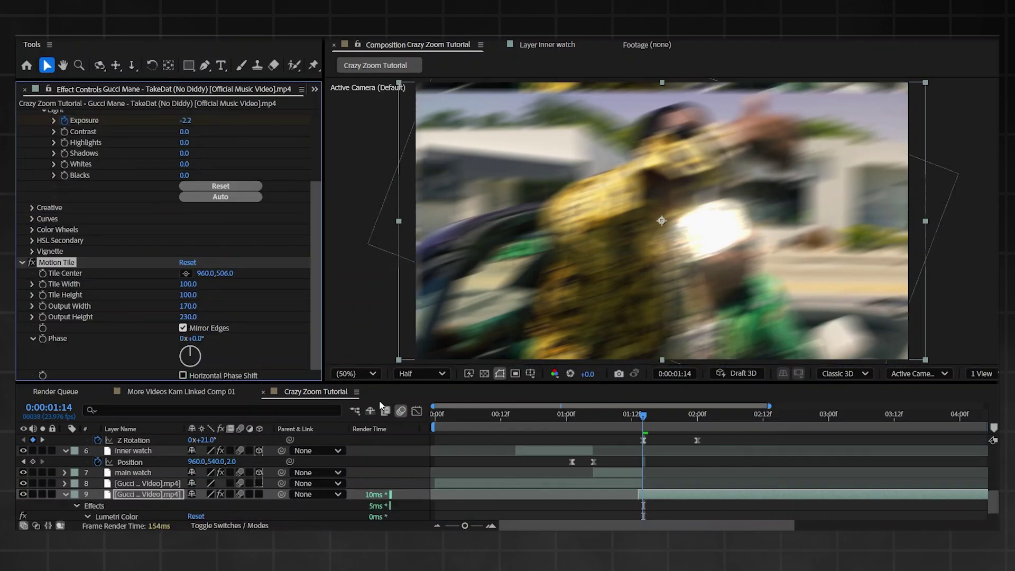
- Check the cut from the main watch to the watch drop for exposed edges and play it from 0:00:01:01
scroll(696, 481, "down", 1)
left_click(626, 416)
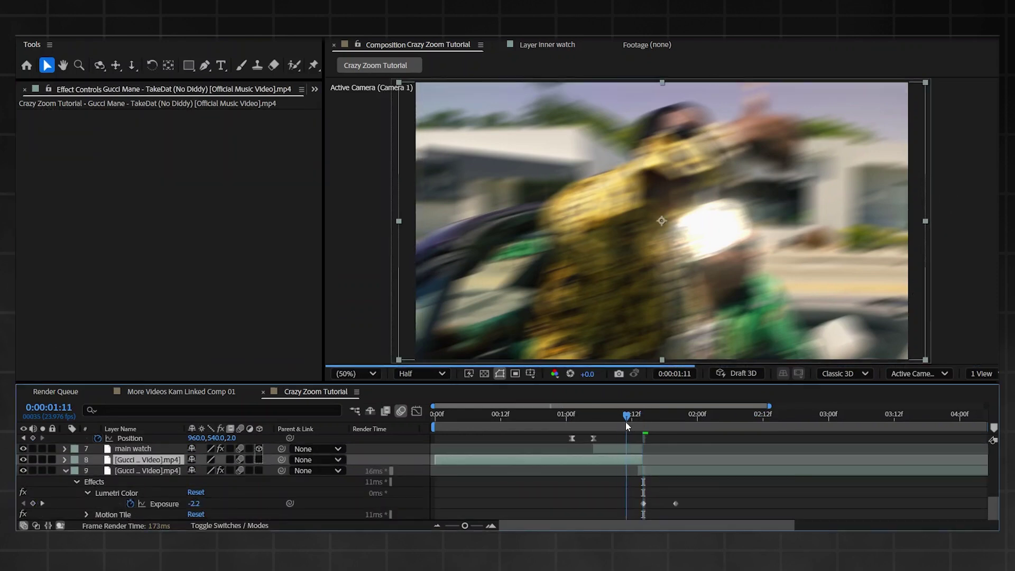
left_click(611, 449)
left_click(698, 470)
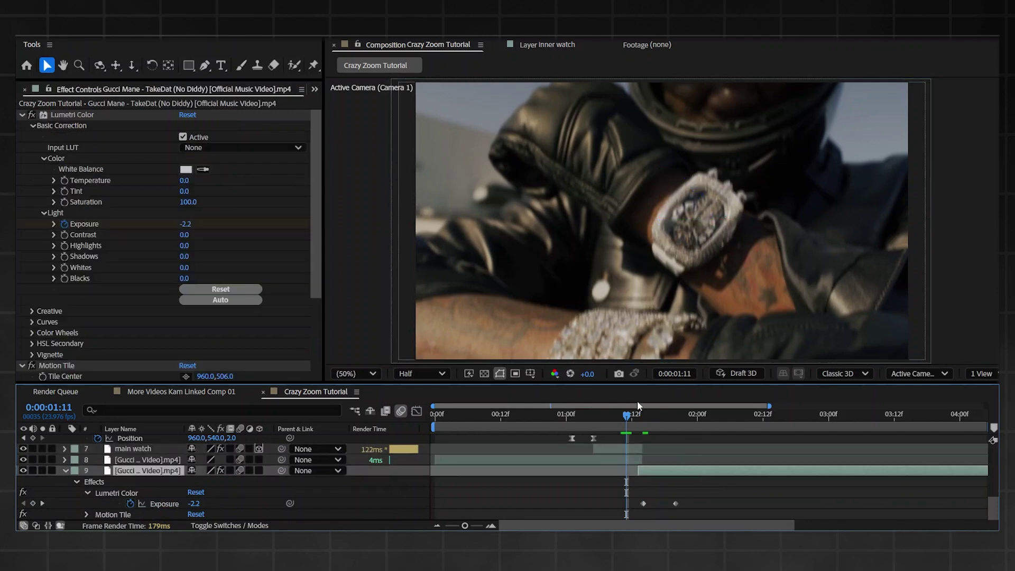
left_click(642, 418)
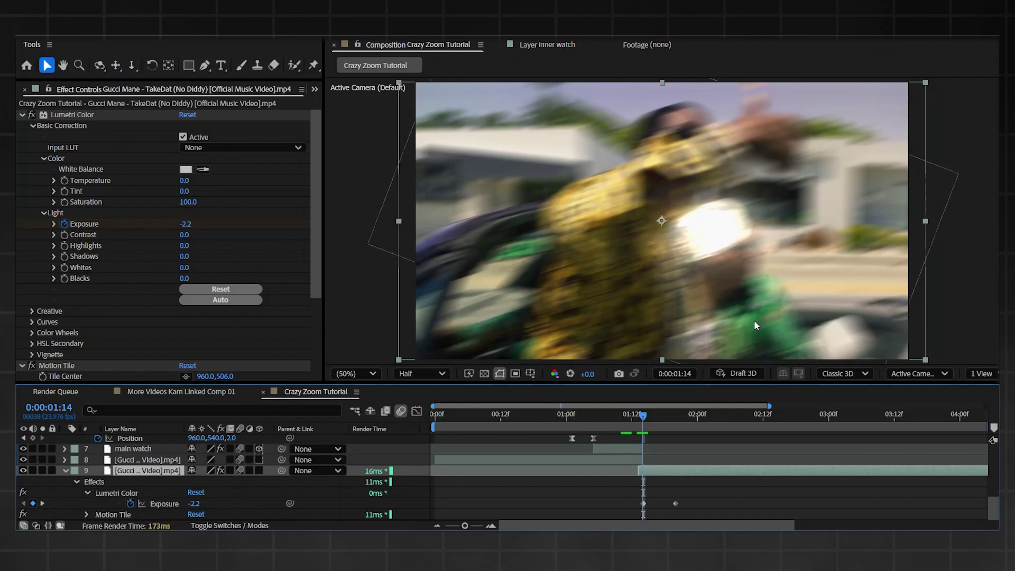
key("space")
left_click(572, 415)
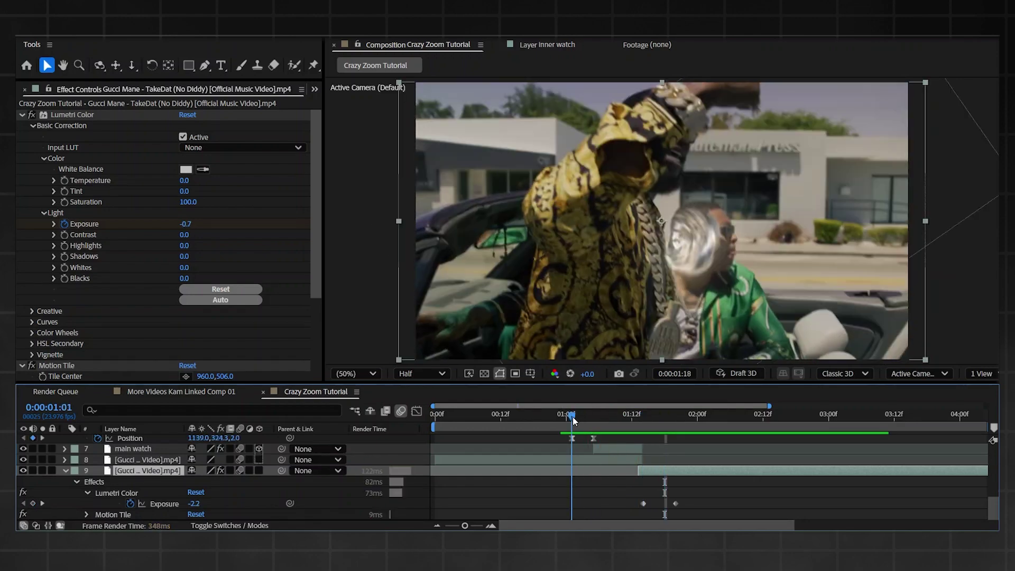
key("space")
key("space")
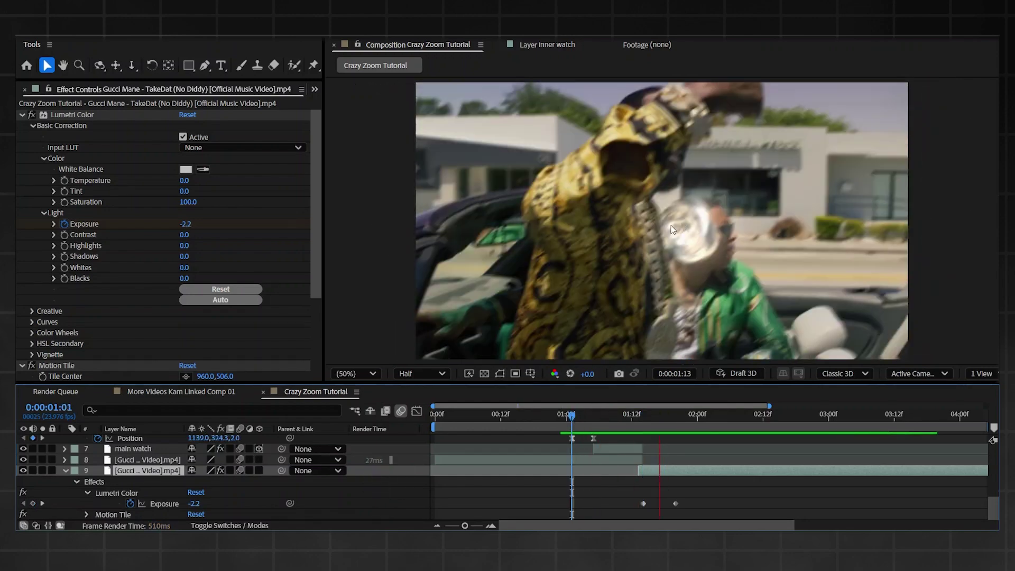
- Trim the main watch layer and the first music video clip to end at 0:00:01:12
left_click_drag(575, 410, 630, 425)
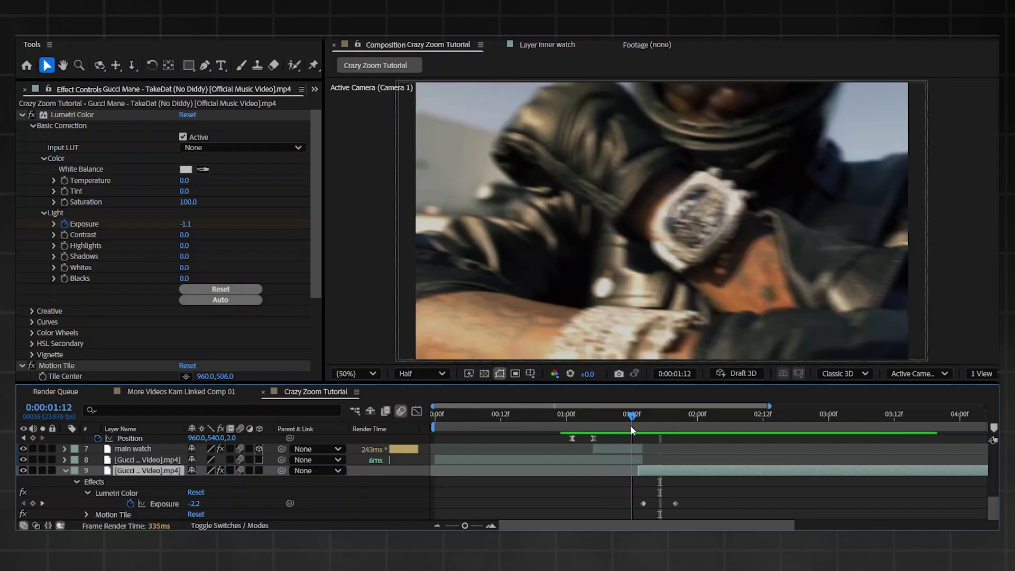
left_click(641, 460)
left_click_drag(641, 461, 626, 449)
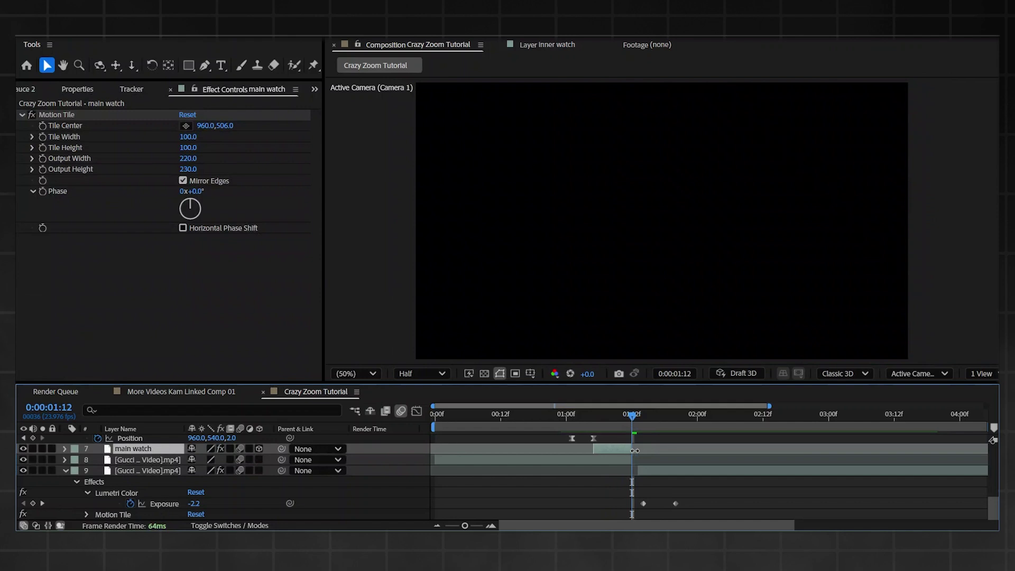
- Move the second clip, the watch drop layer and the shake adjustment layer earlier so the drop hits at 0:00:01:12
left_click(653, 469)
scroll(656, 460, "up", 3)
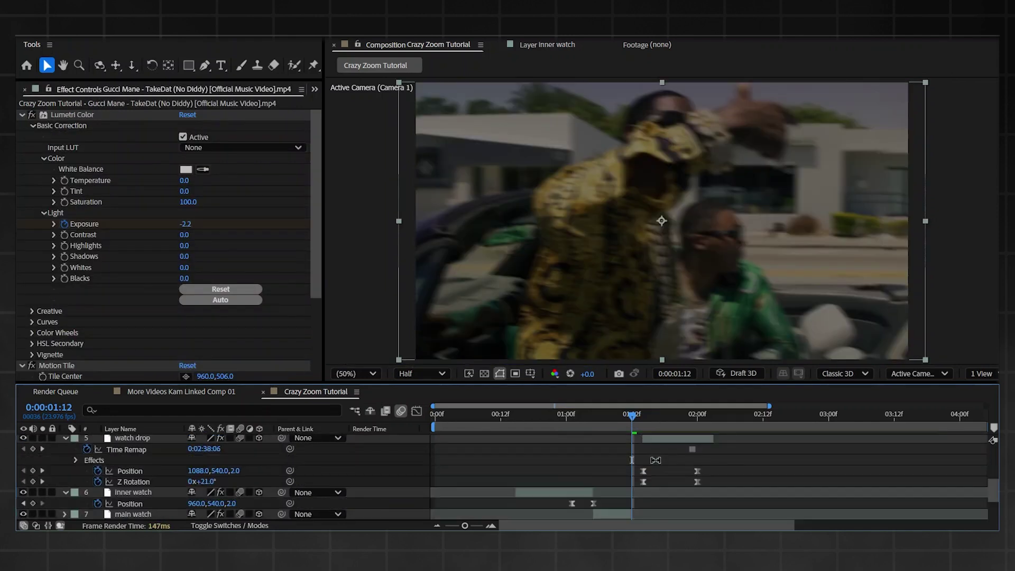
scroll(655, 459, "up", 2)
left_click(658, 470)
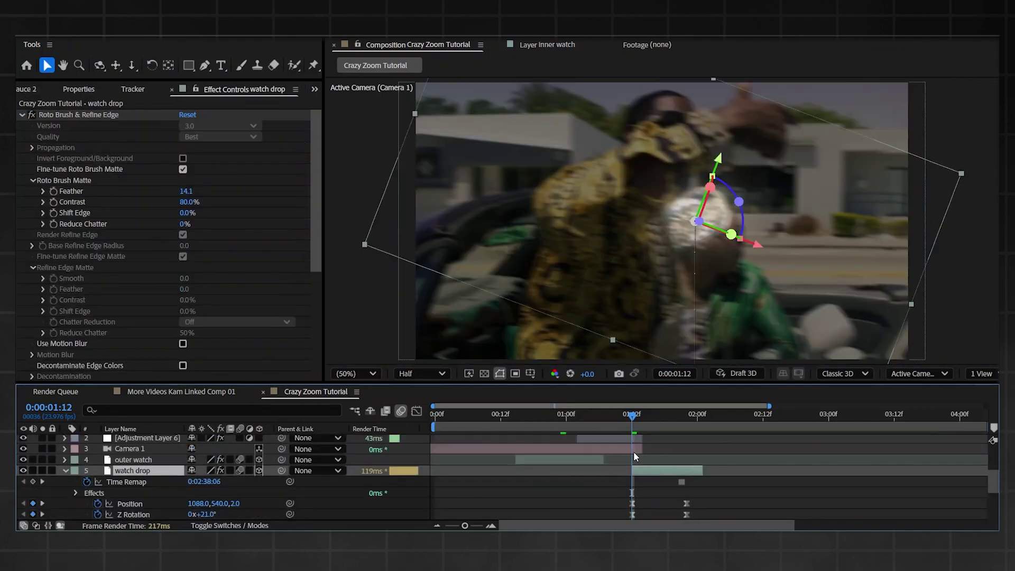
mouse_move(641, 449)
left_mouse_down()
mouse_move(632, 452)
mouse_move(640, 442)
left_mouse_up()
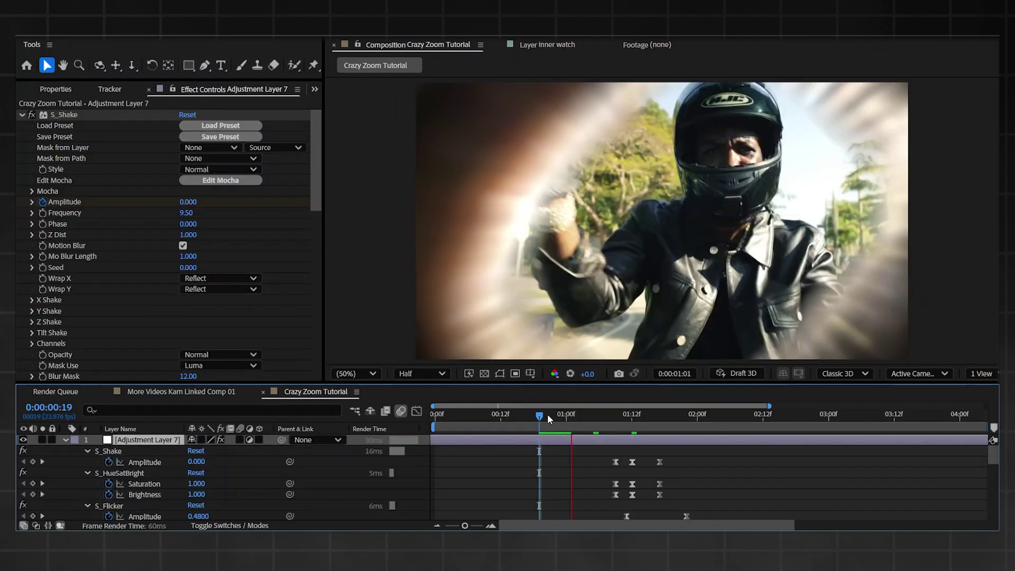
- Play the whole transition from about 0:00:00:21 to review the retimed watch drop and shake
left_click(547, 414)
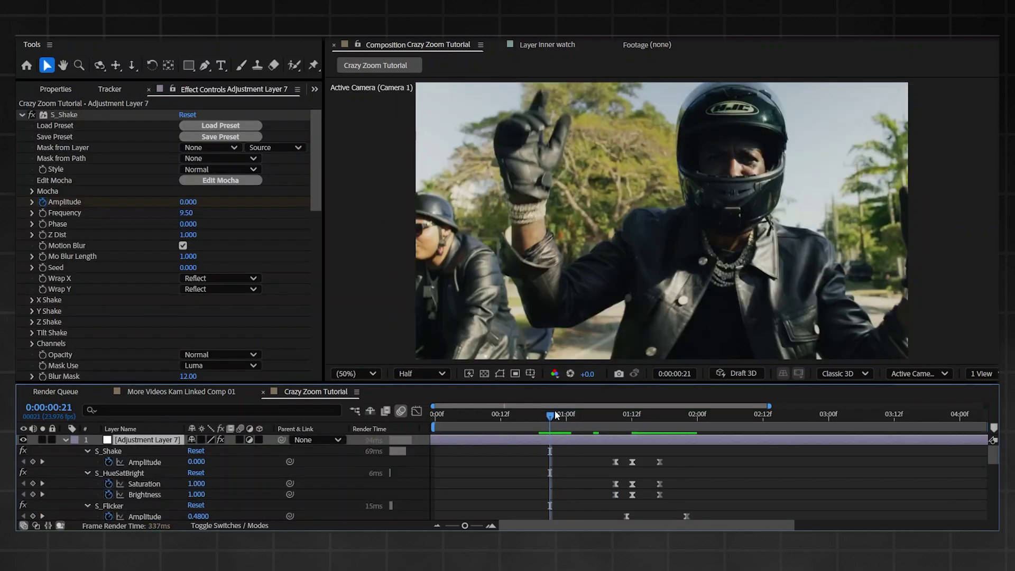
key("space")
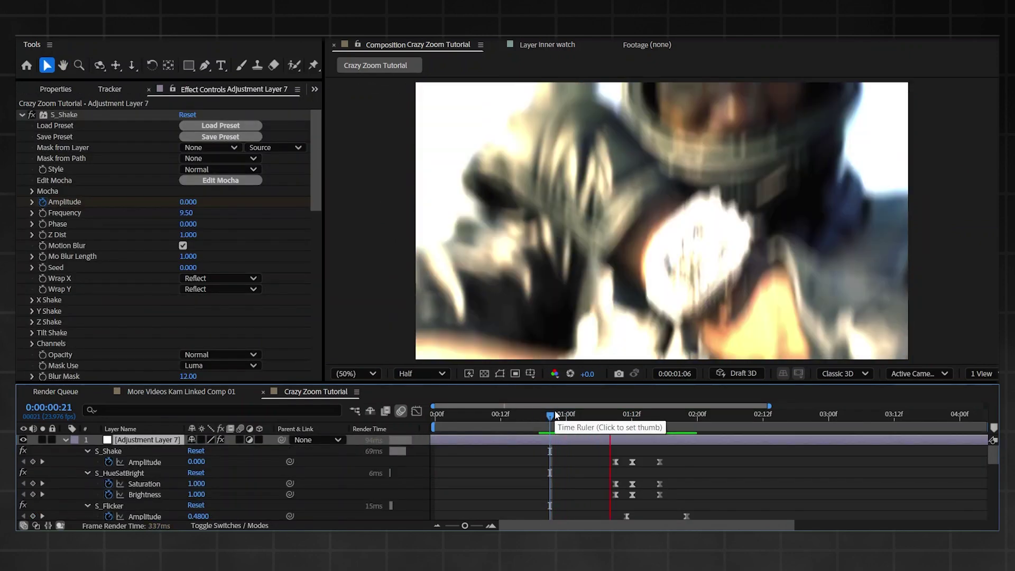
left_click(555, 414)
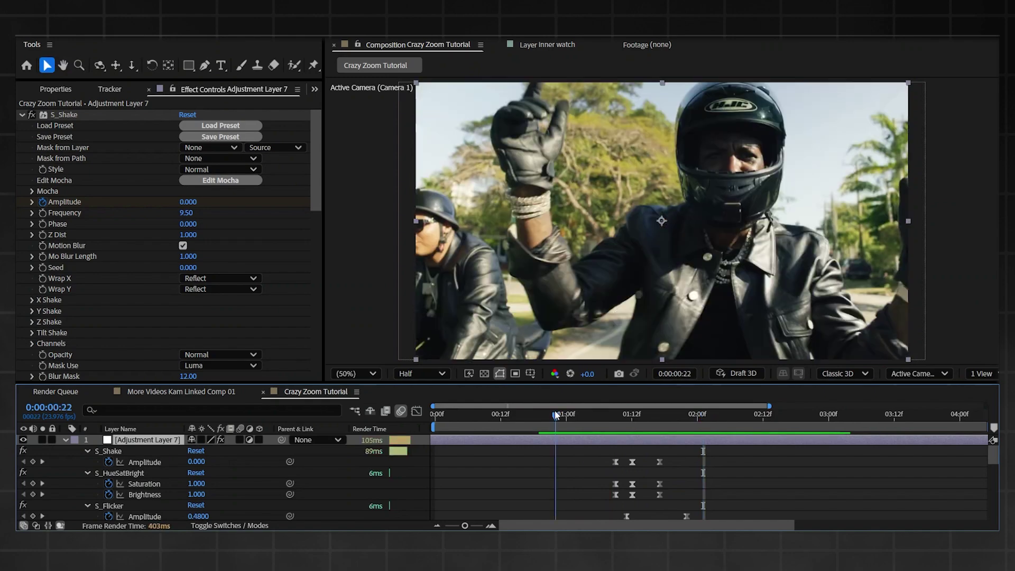
key("space")
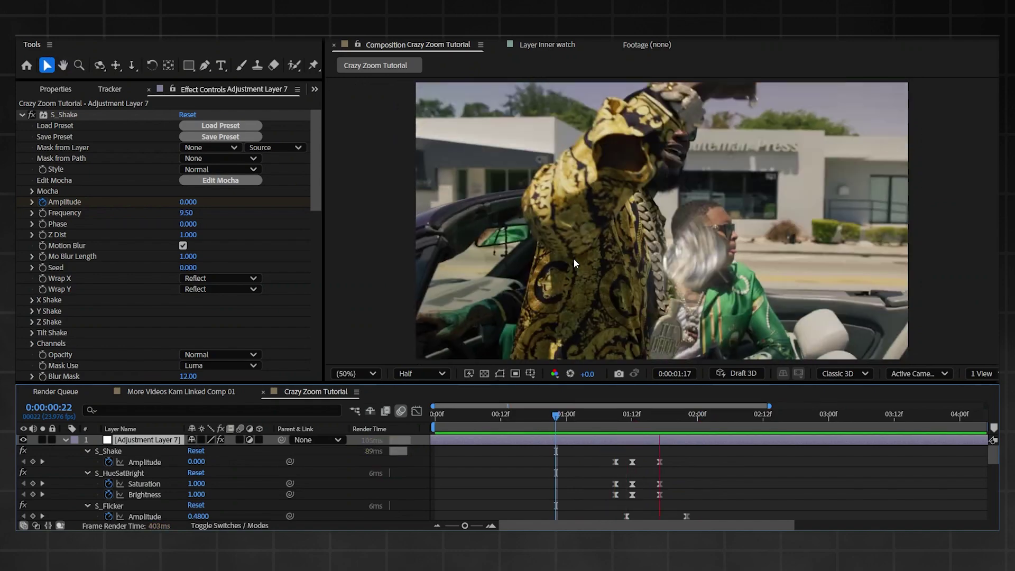
key("space")
- Split the shake adjustment layer at 0:00:01:09 and 0:00:02:00 and delete the portions outside that range
left_click_drag(567, 417, 616, 416)
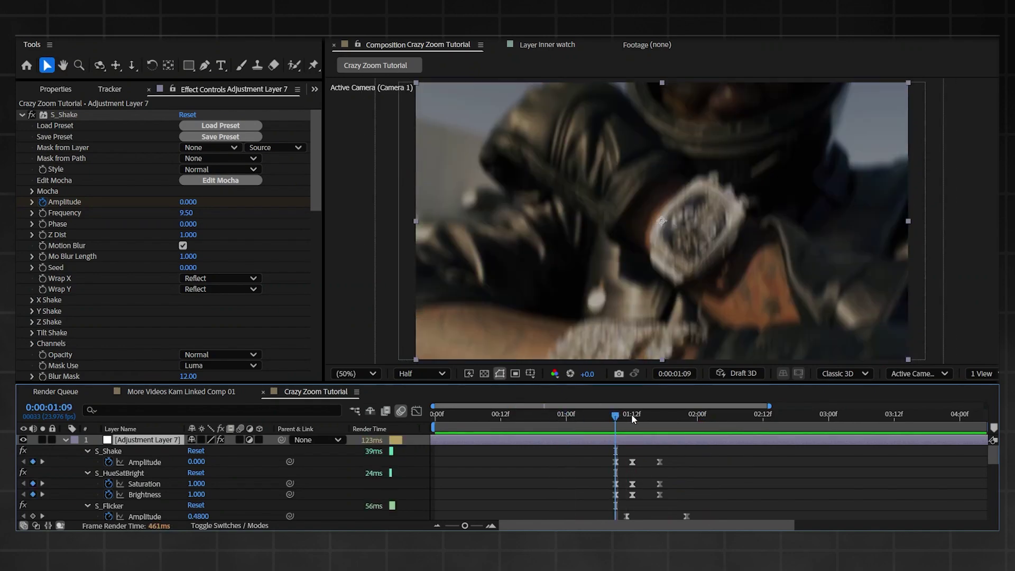
key("ctrl+shift+d")
left_click(698, 415)
key("ctrl+shift+d")
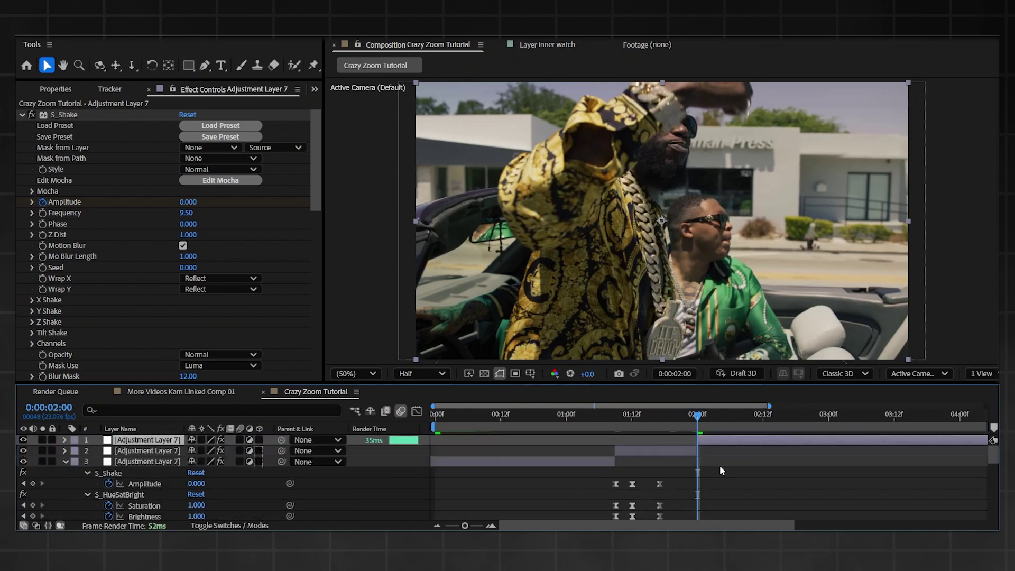
key("Delete")
left_click(583, 451)
key("Delete")
scroll(740, 478, "down", 8)
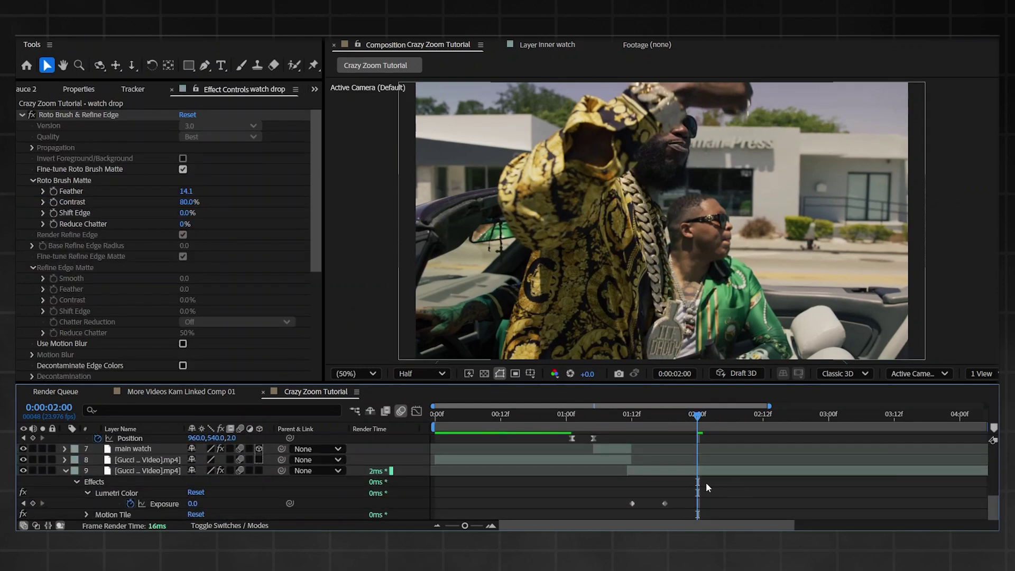
- Move the second clip's Lumetri Color Exposure keyframes to start at 0:00:01:16 and end at about 0:00:01:22
left_click(727, 470)
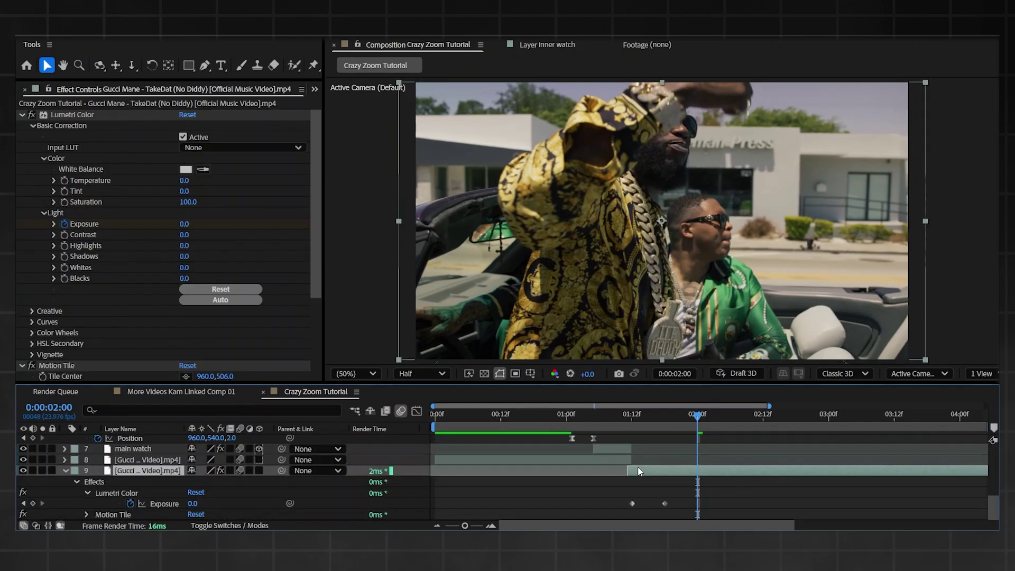
scroll(667, 502, "up", 2)
mouse_move(658, 416)
left_mouse_down()
mouse_move(641, 416)
mouse_move(656, 416)
left_mouse_up()
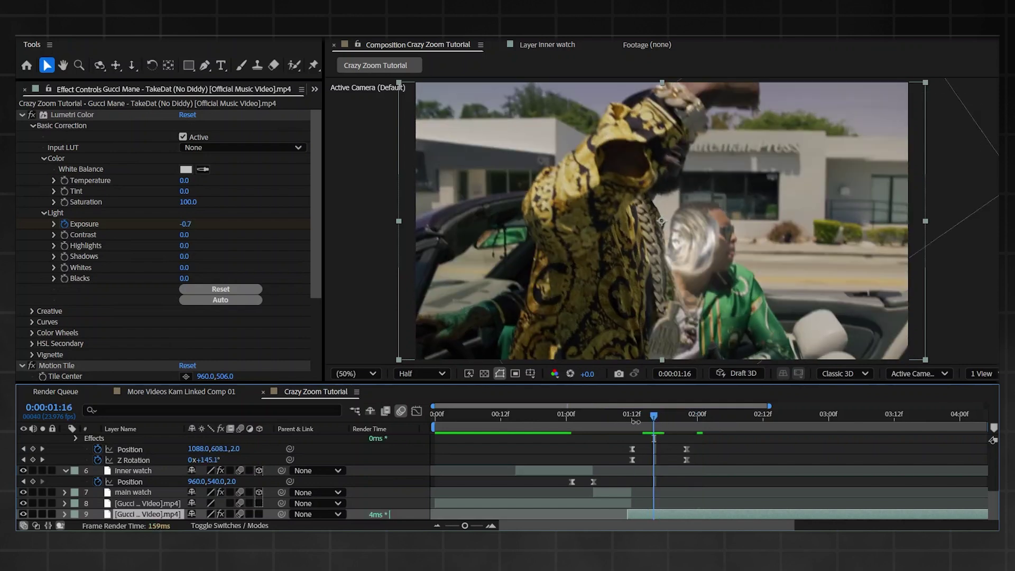
left_click(685, 495)
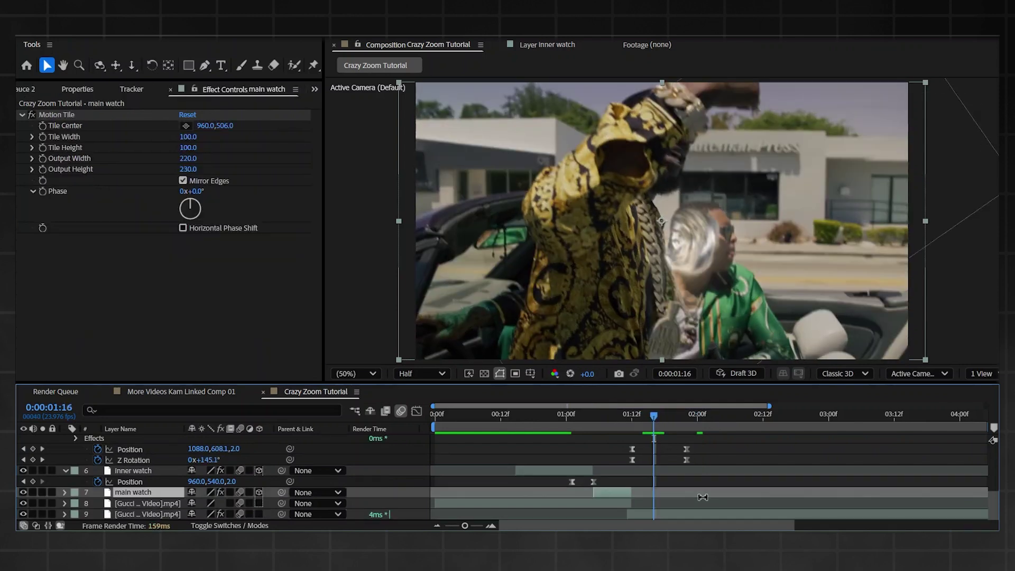
left_click(580, 517)
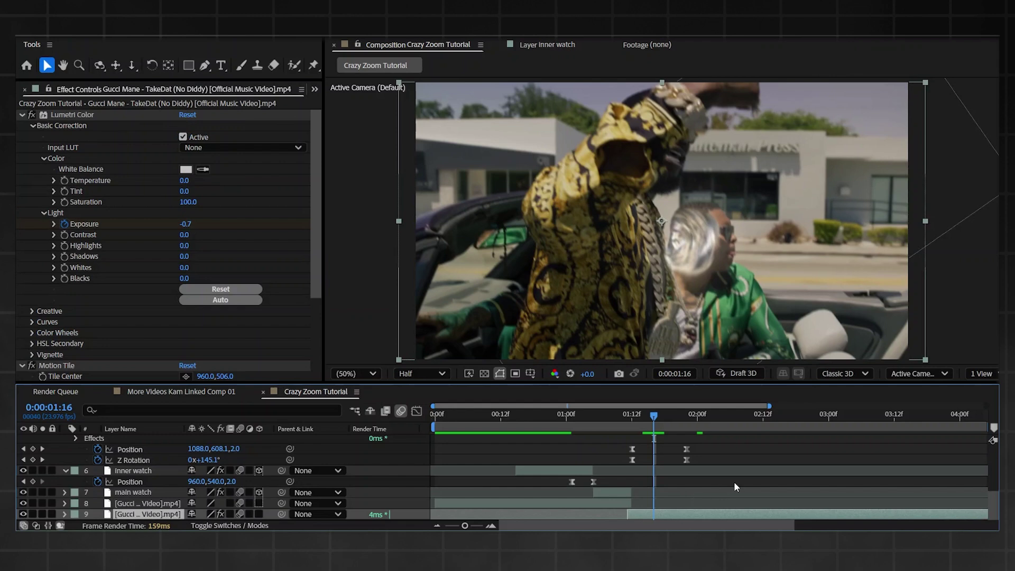
left_click(679, 515)
key("u")
scroll(672, 510, "down", 2)
mouse_move(680, 507)
left_mouse_down()
mouse_move(615, 520)
mouse_move(649, 516)
left_mouse_up()
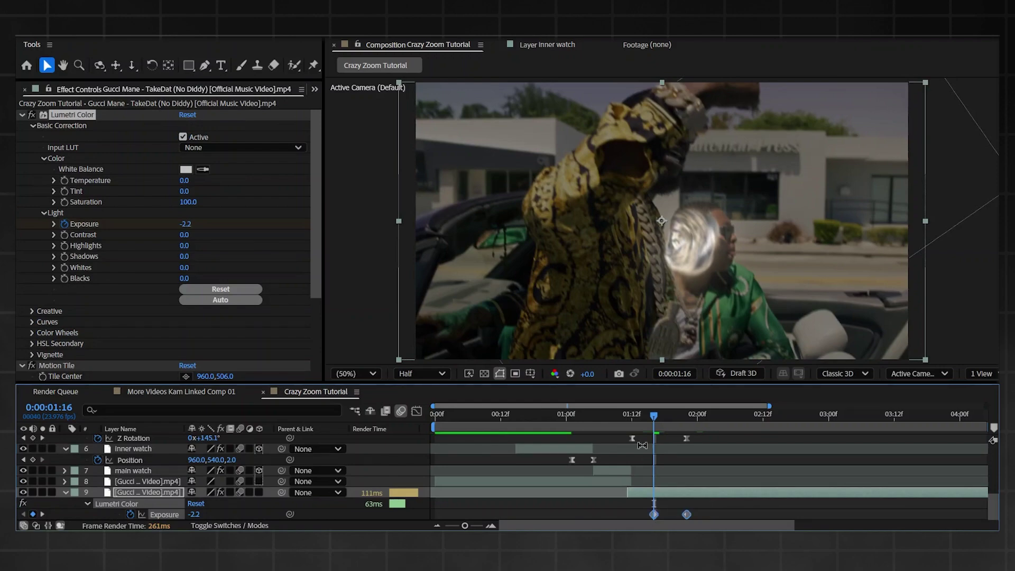
- Play the watch drop from 0:00:01:09 to review the delayed exposure fade
left_click(614, 418)
key("space")
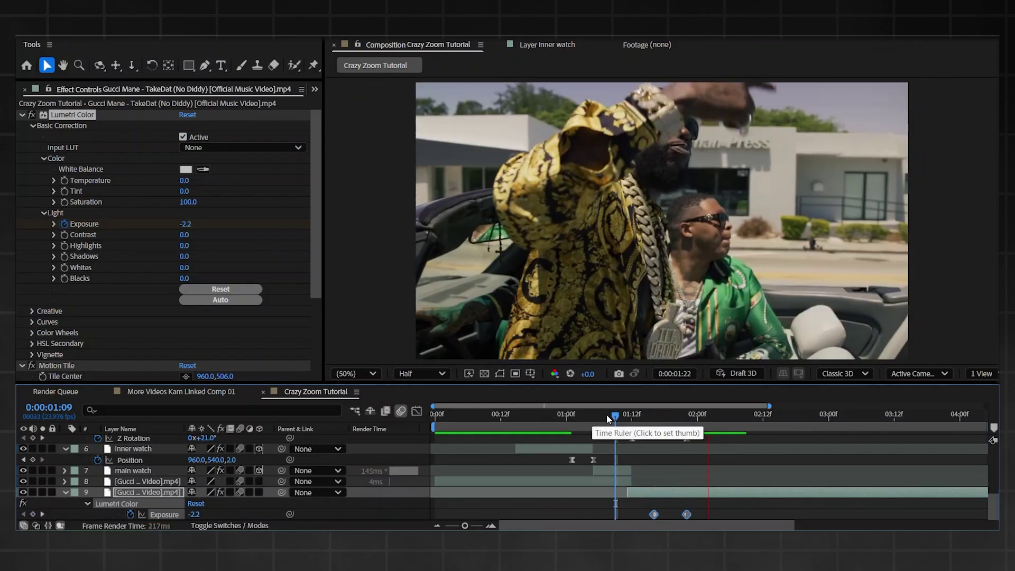
key("space")
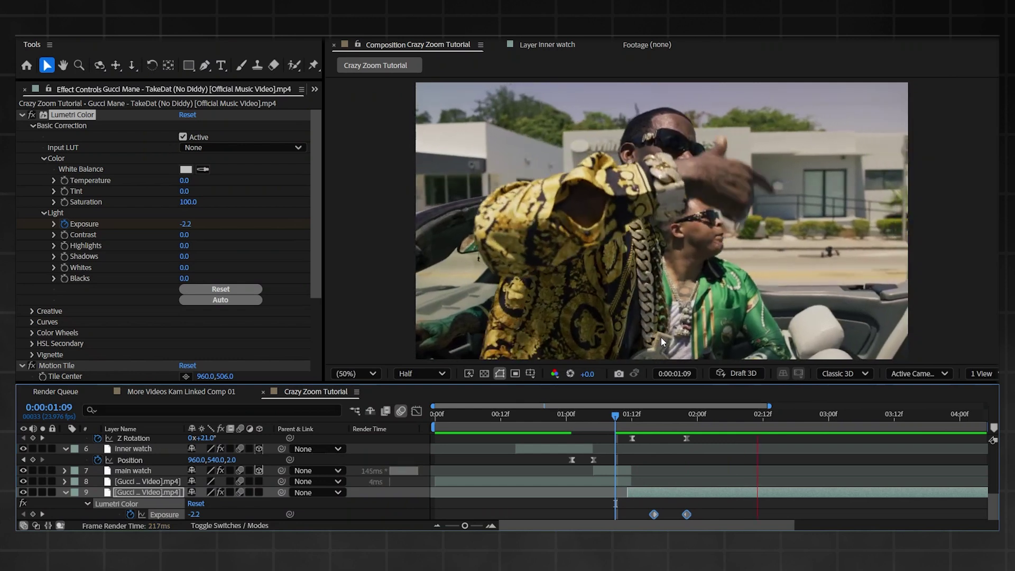